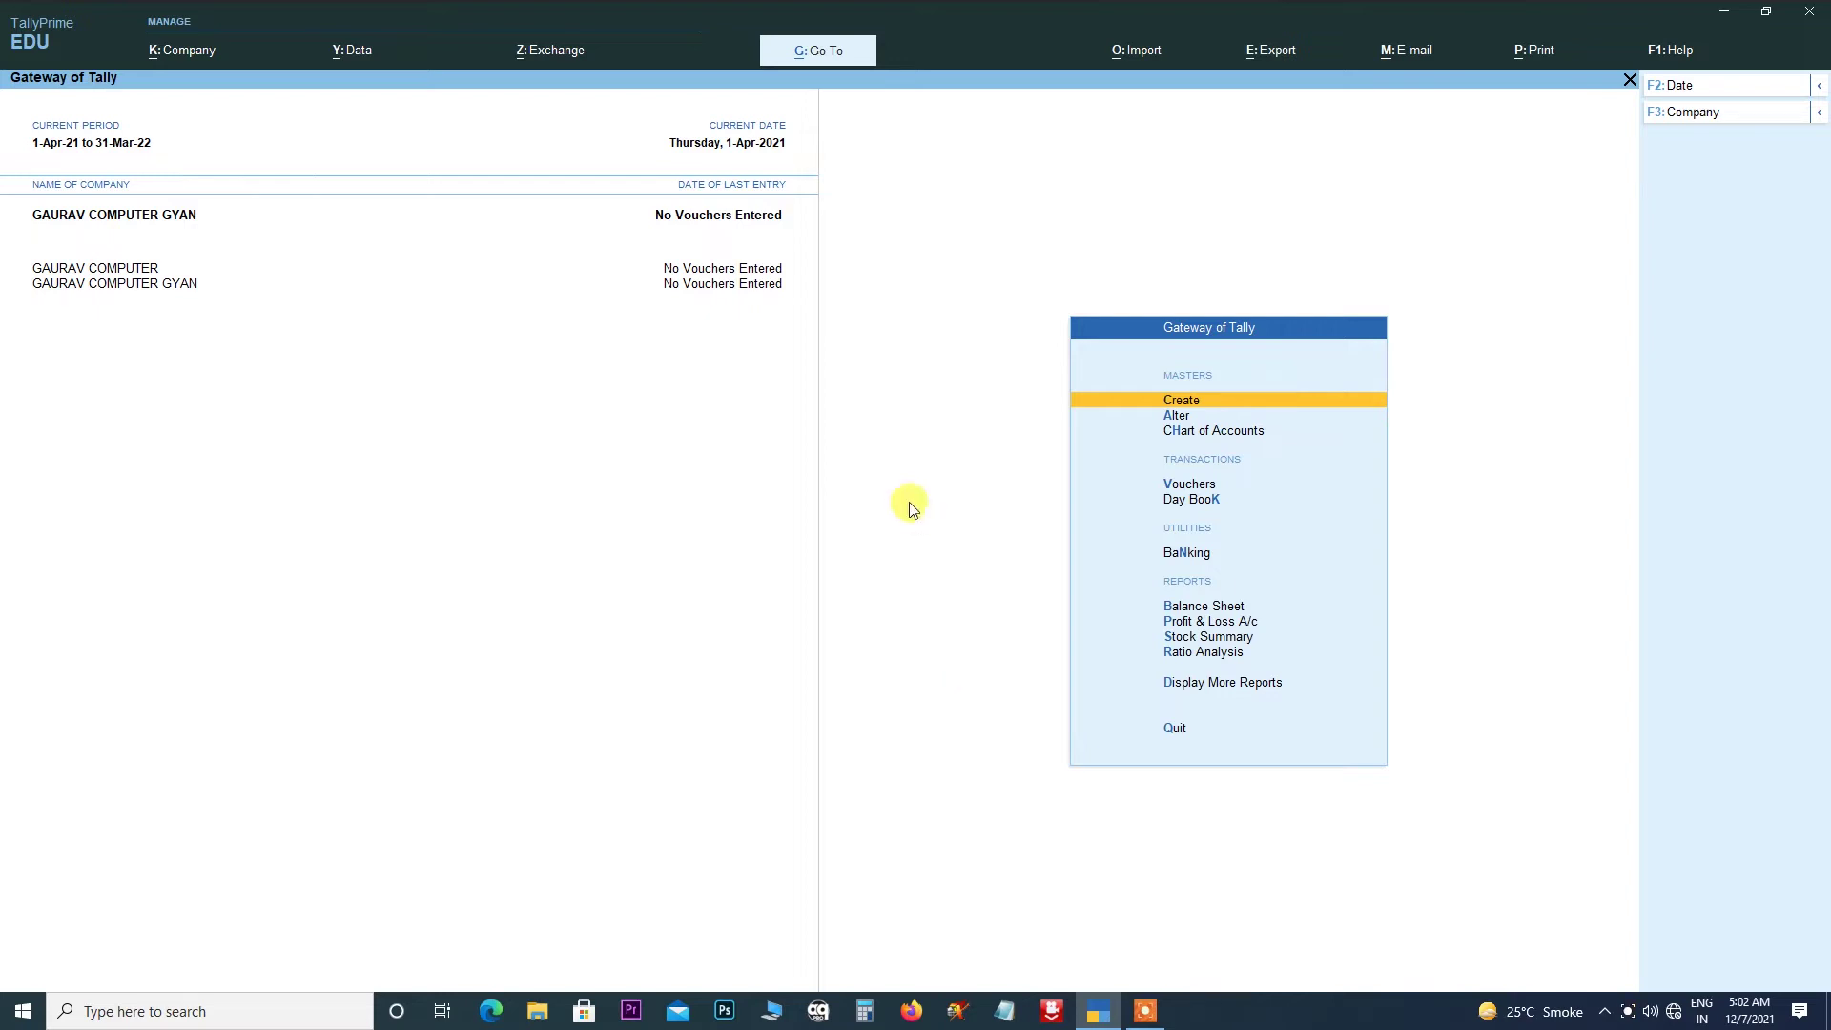
- Open the K: Company menu to show the create, alter and select options
left_click(164, 56)
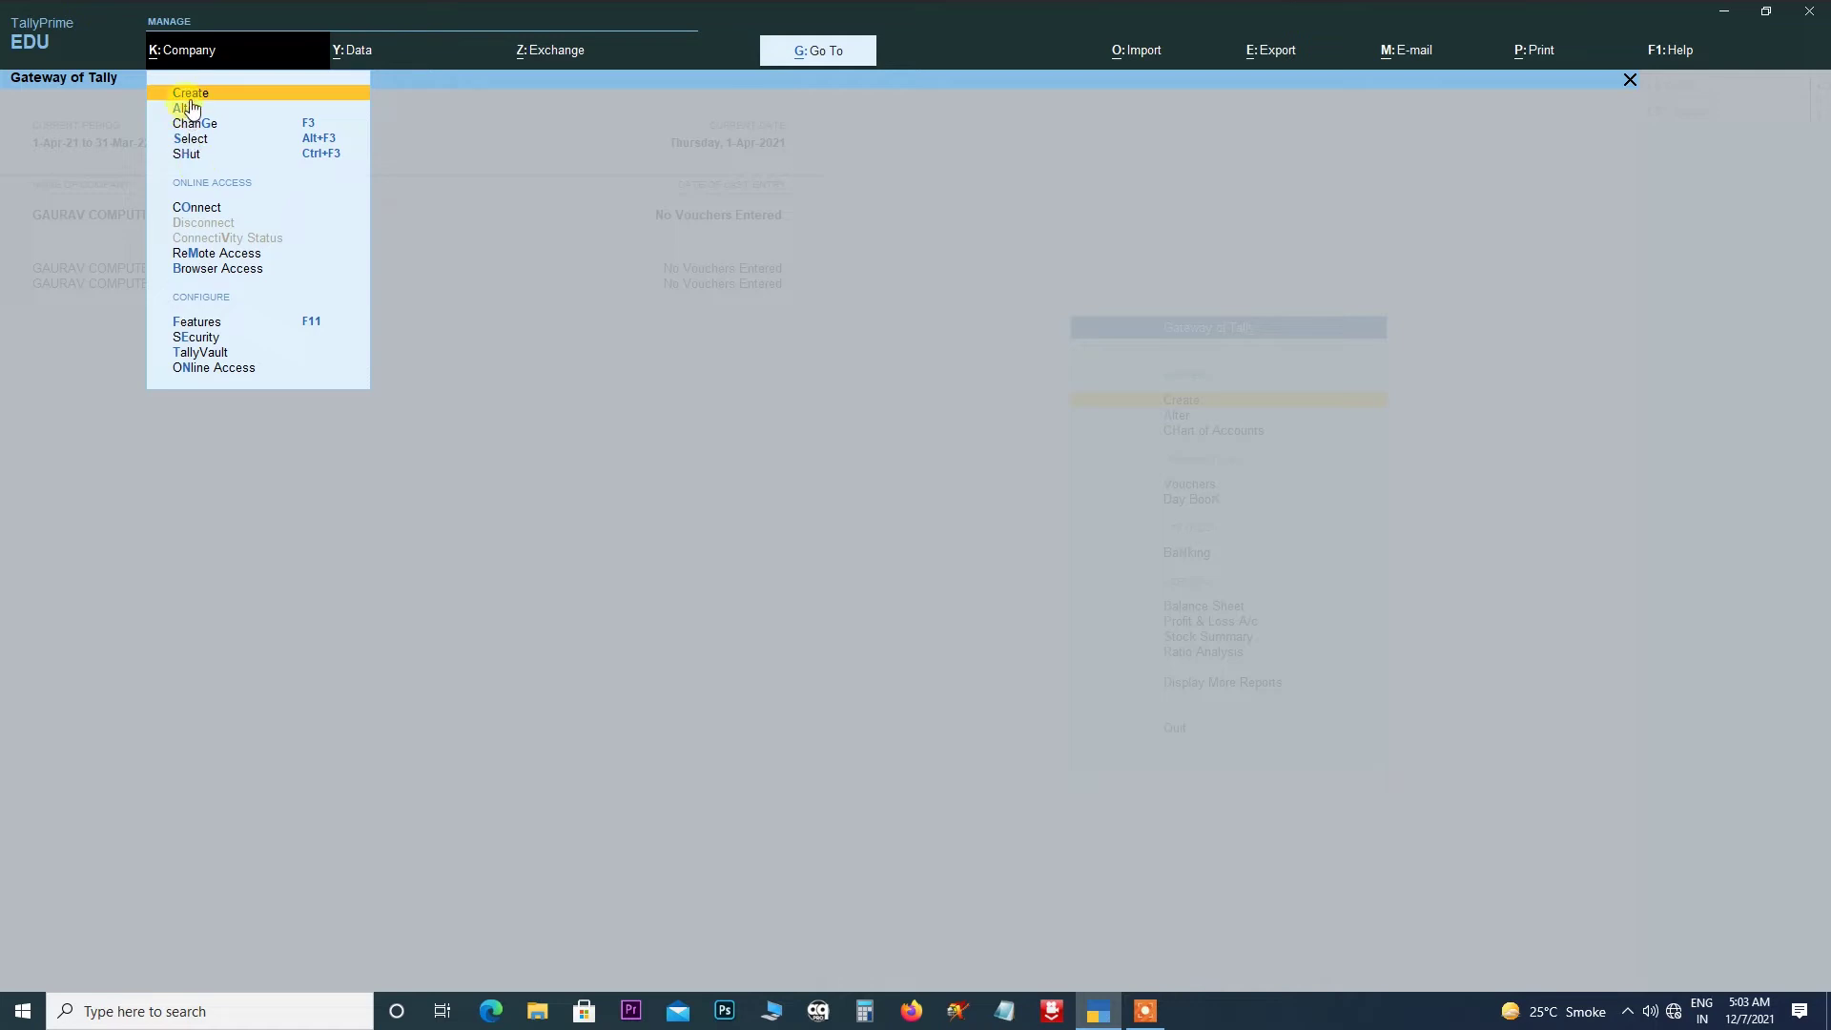
- Dismiss the Company menu to return to the Gateway of Tally's company list
left_click(412, 181)
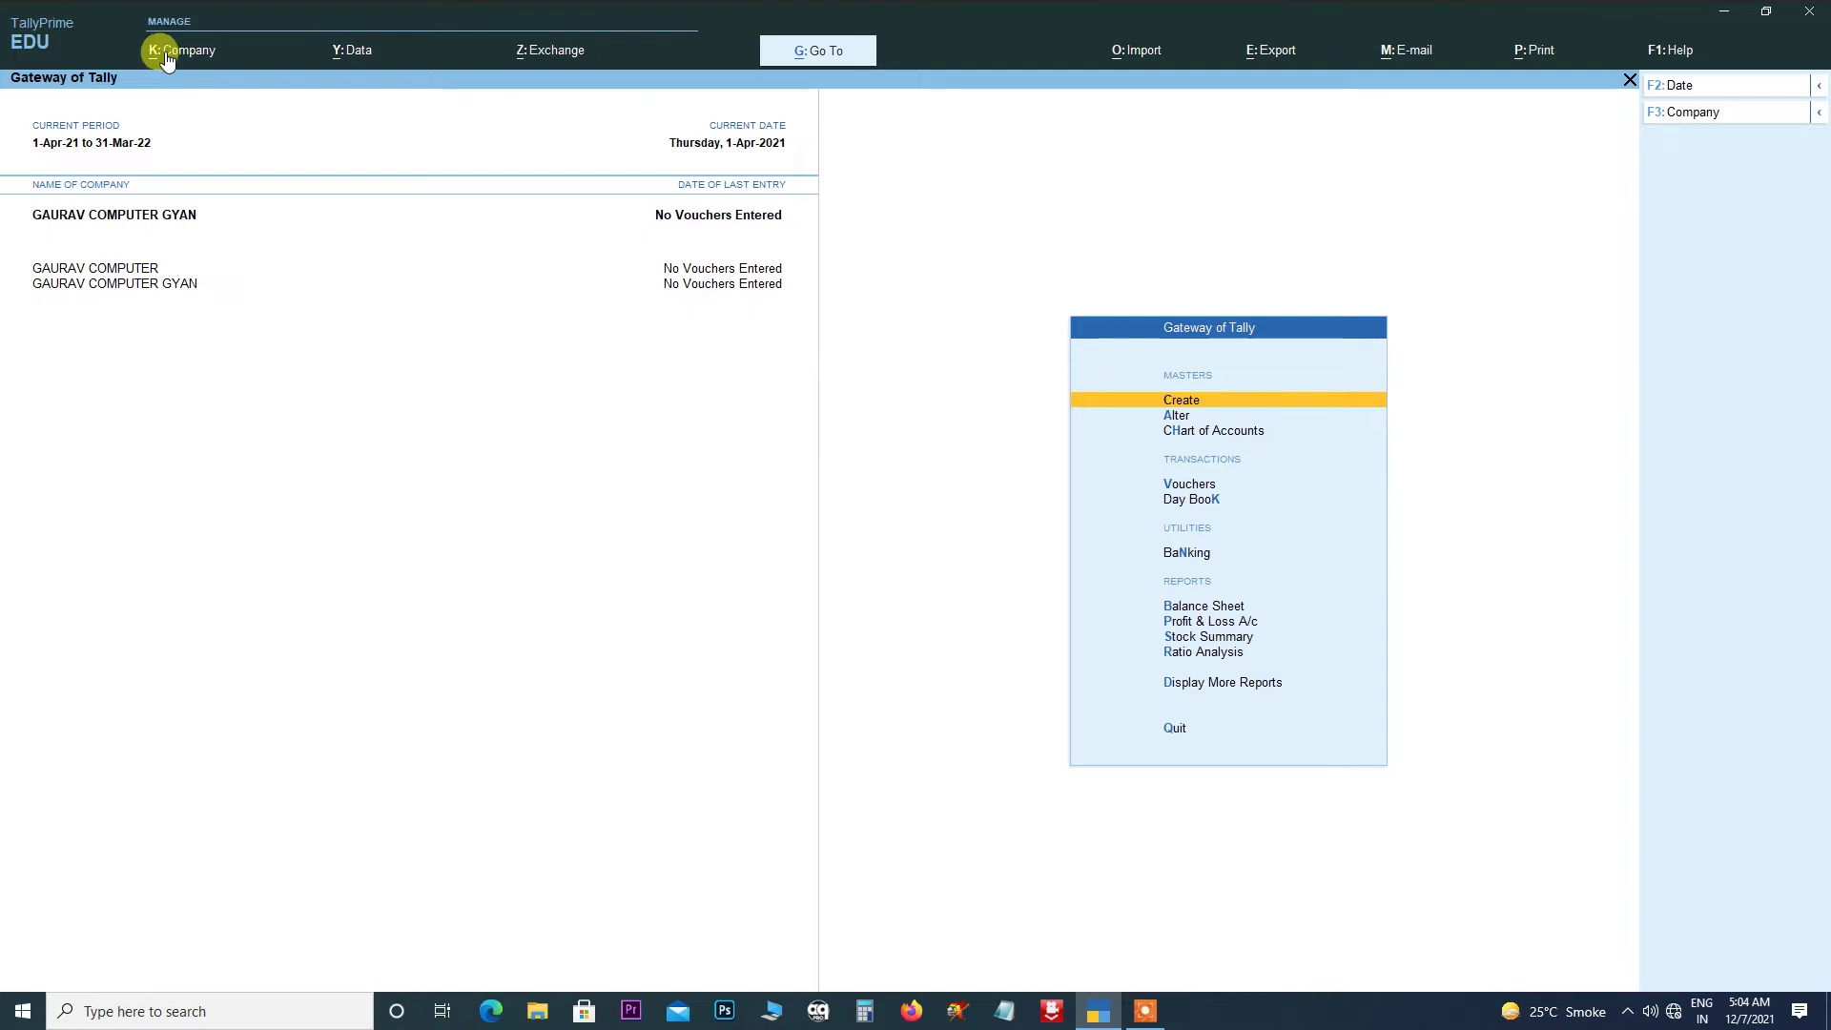
- Open GAURAV COMPUTER GYAN in Company Alteration and return to its first address line
left_click(170, 55)
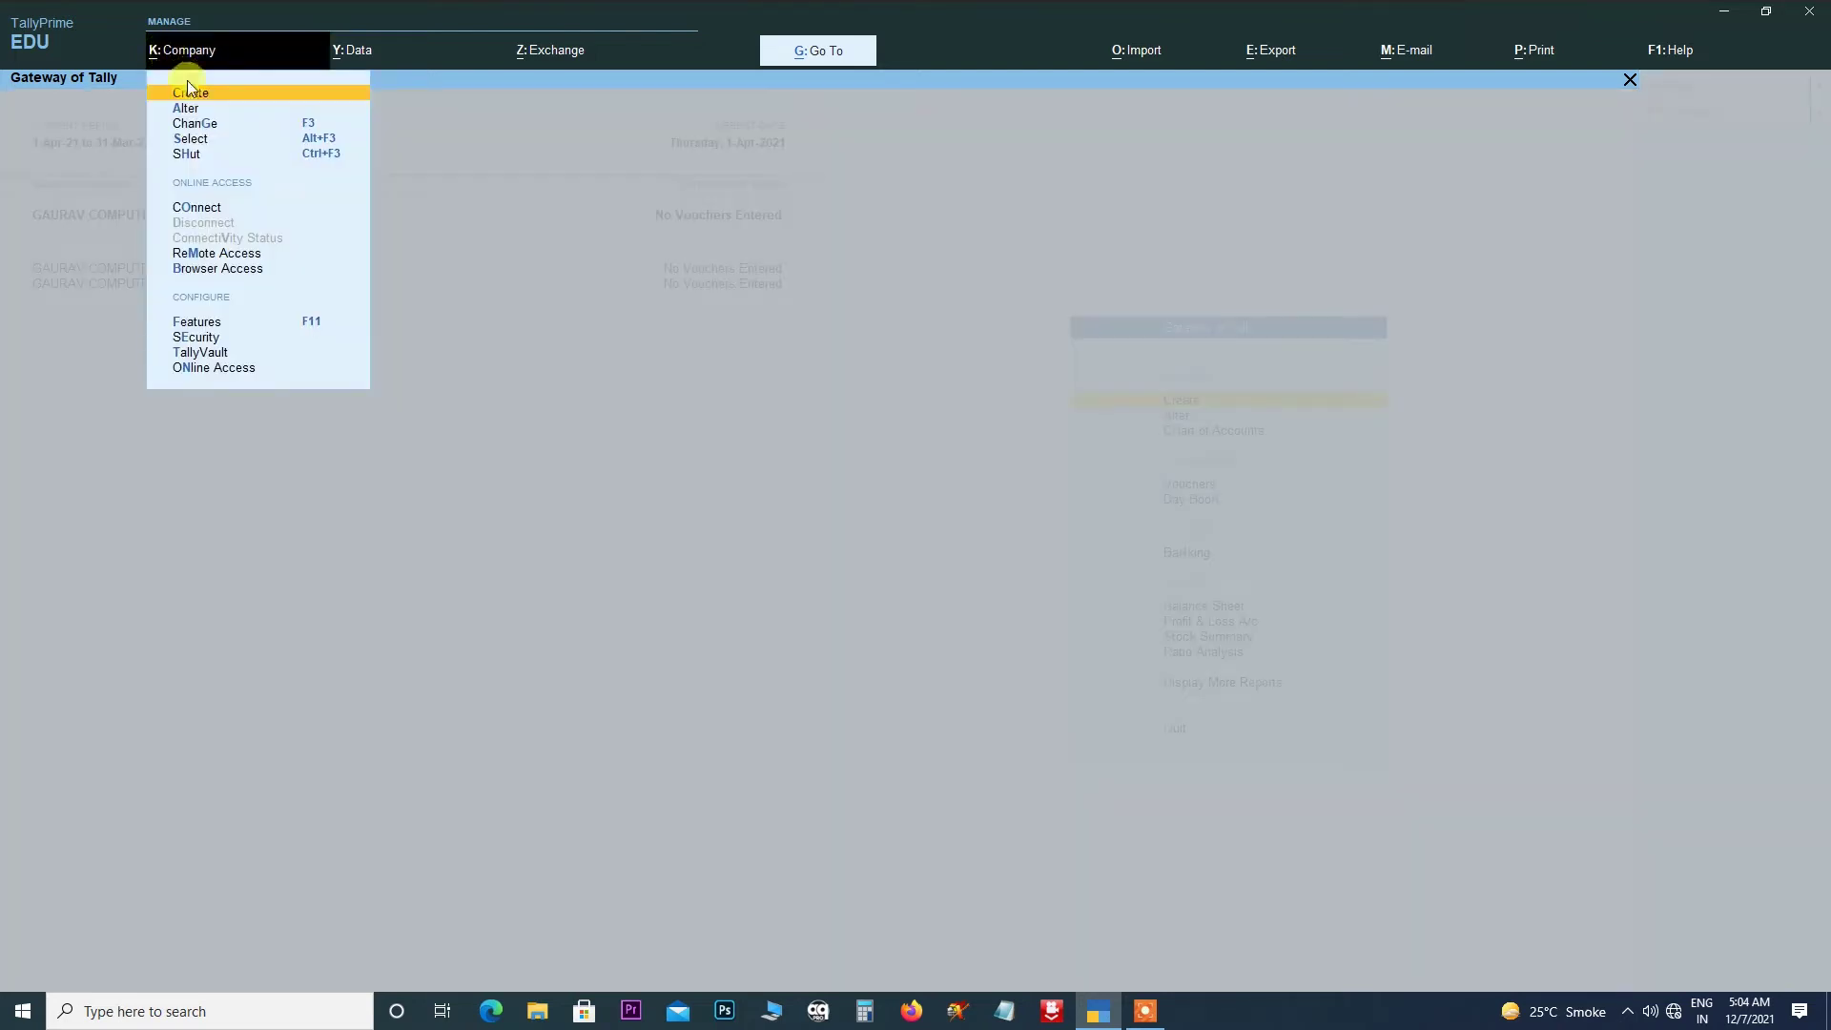
left_click(180, 107)
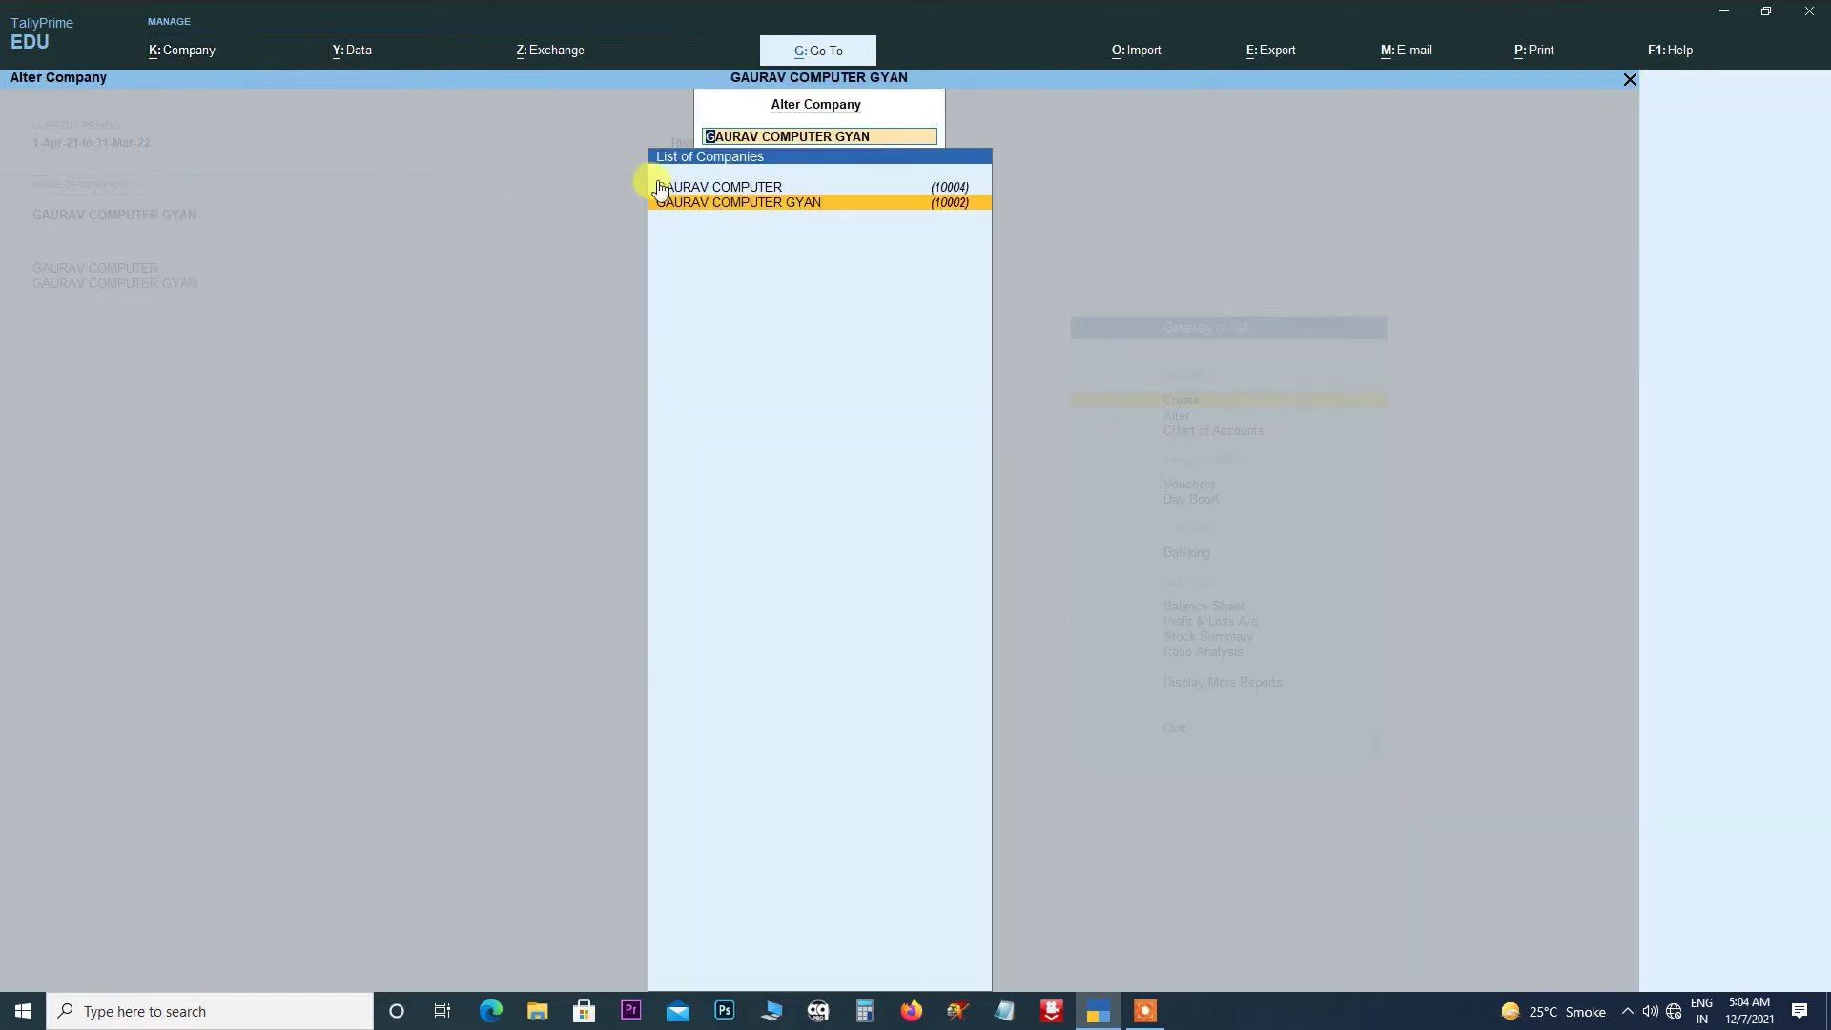
left_click(736, 206)
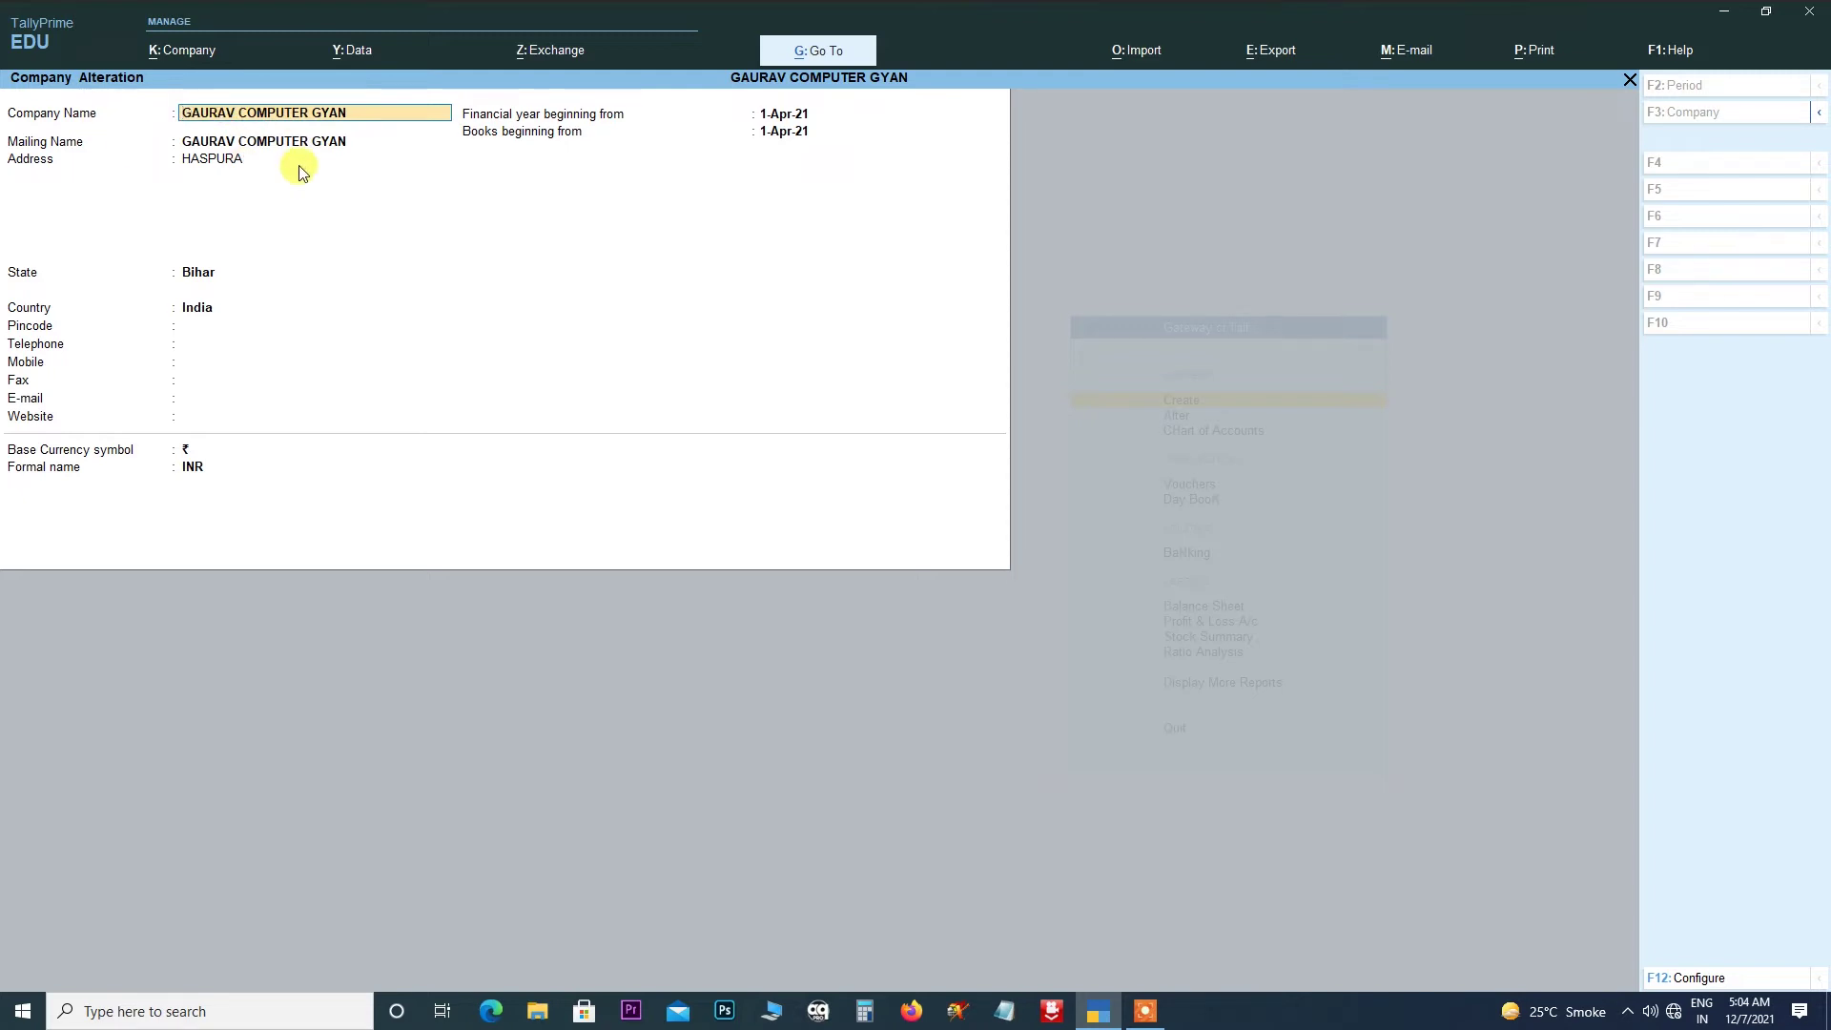
key("Return")
key("Return")
key("Return")
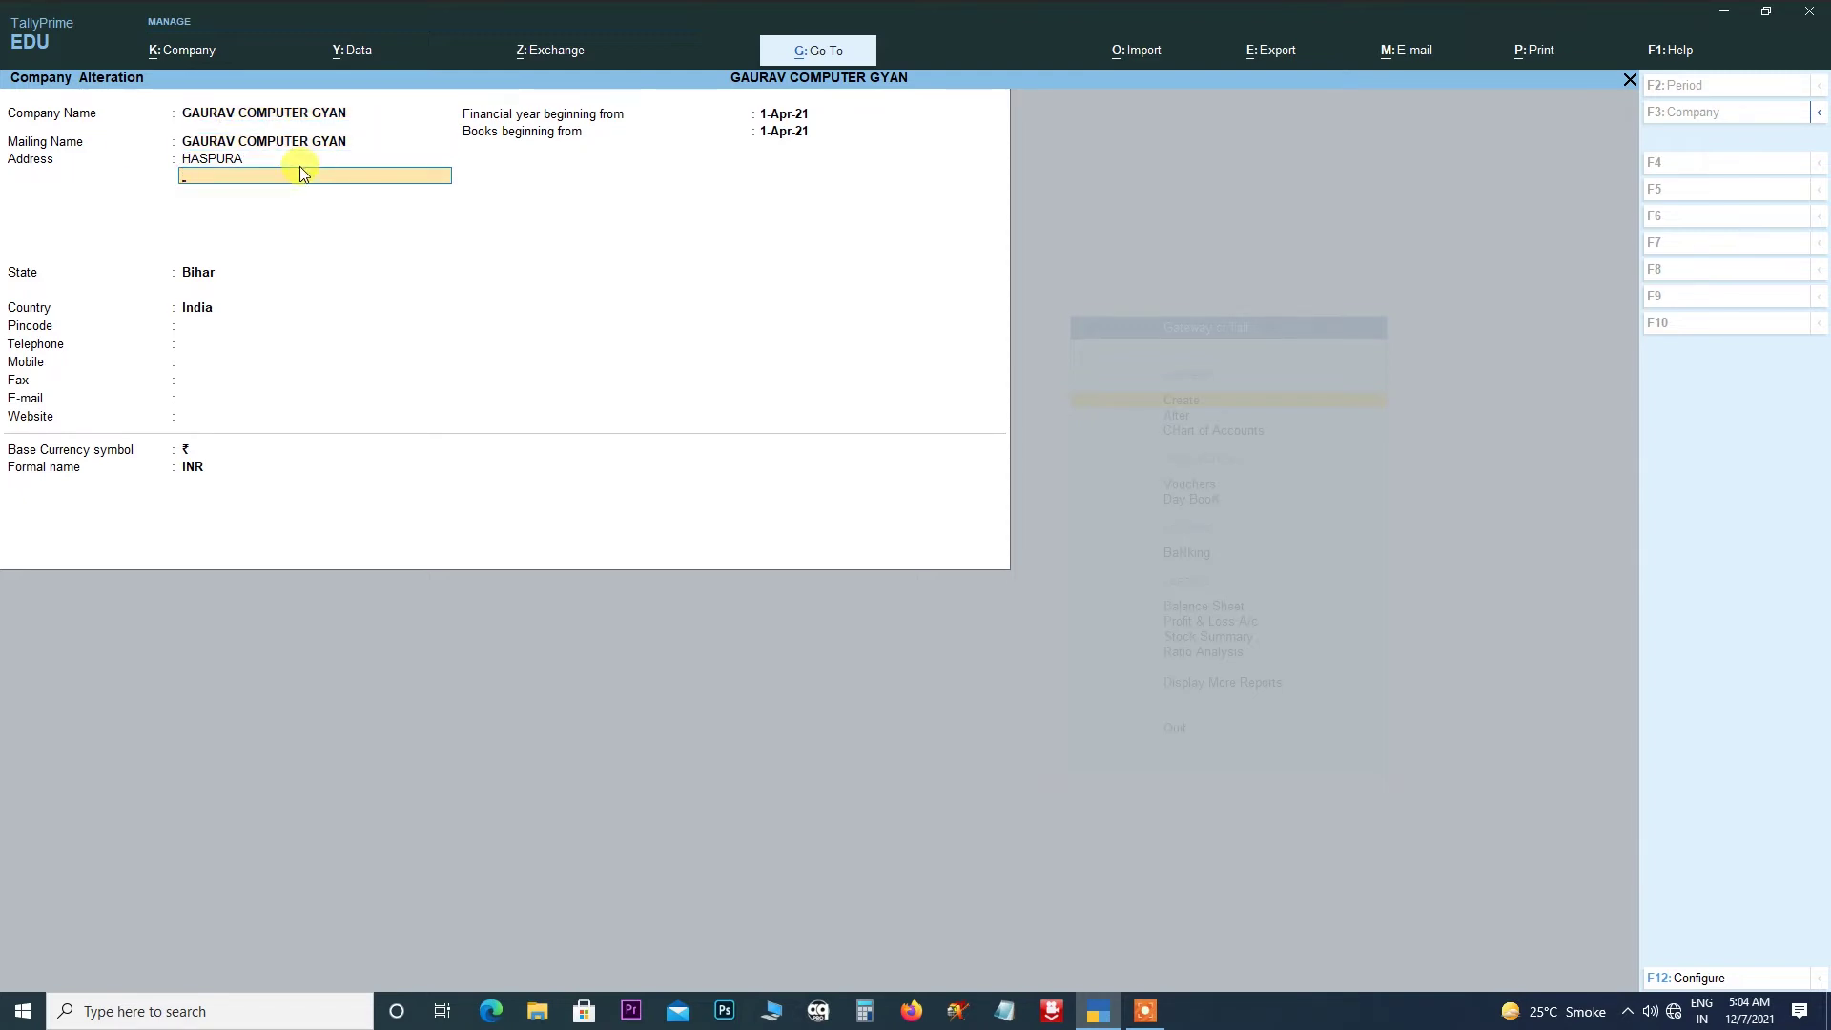
key("BackSpace")
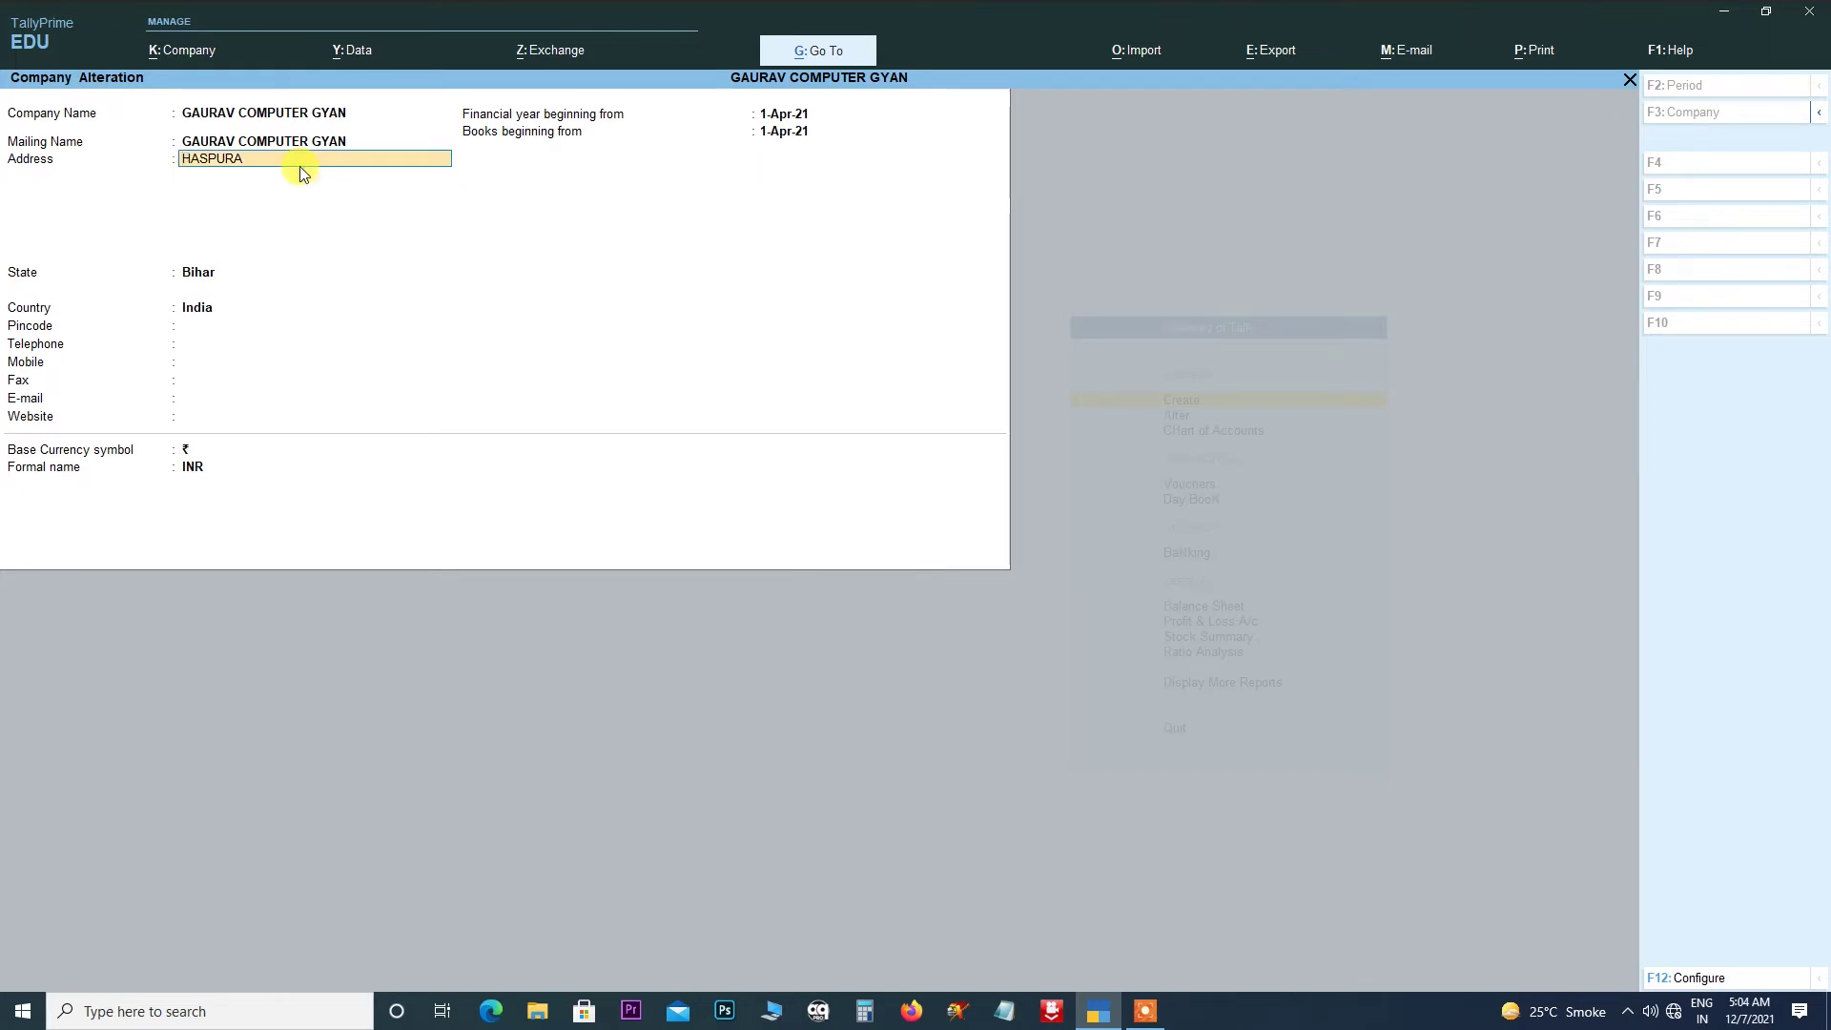
key("Return")
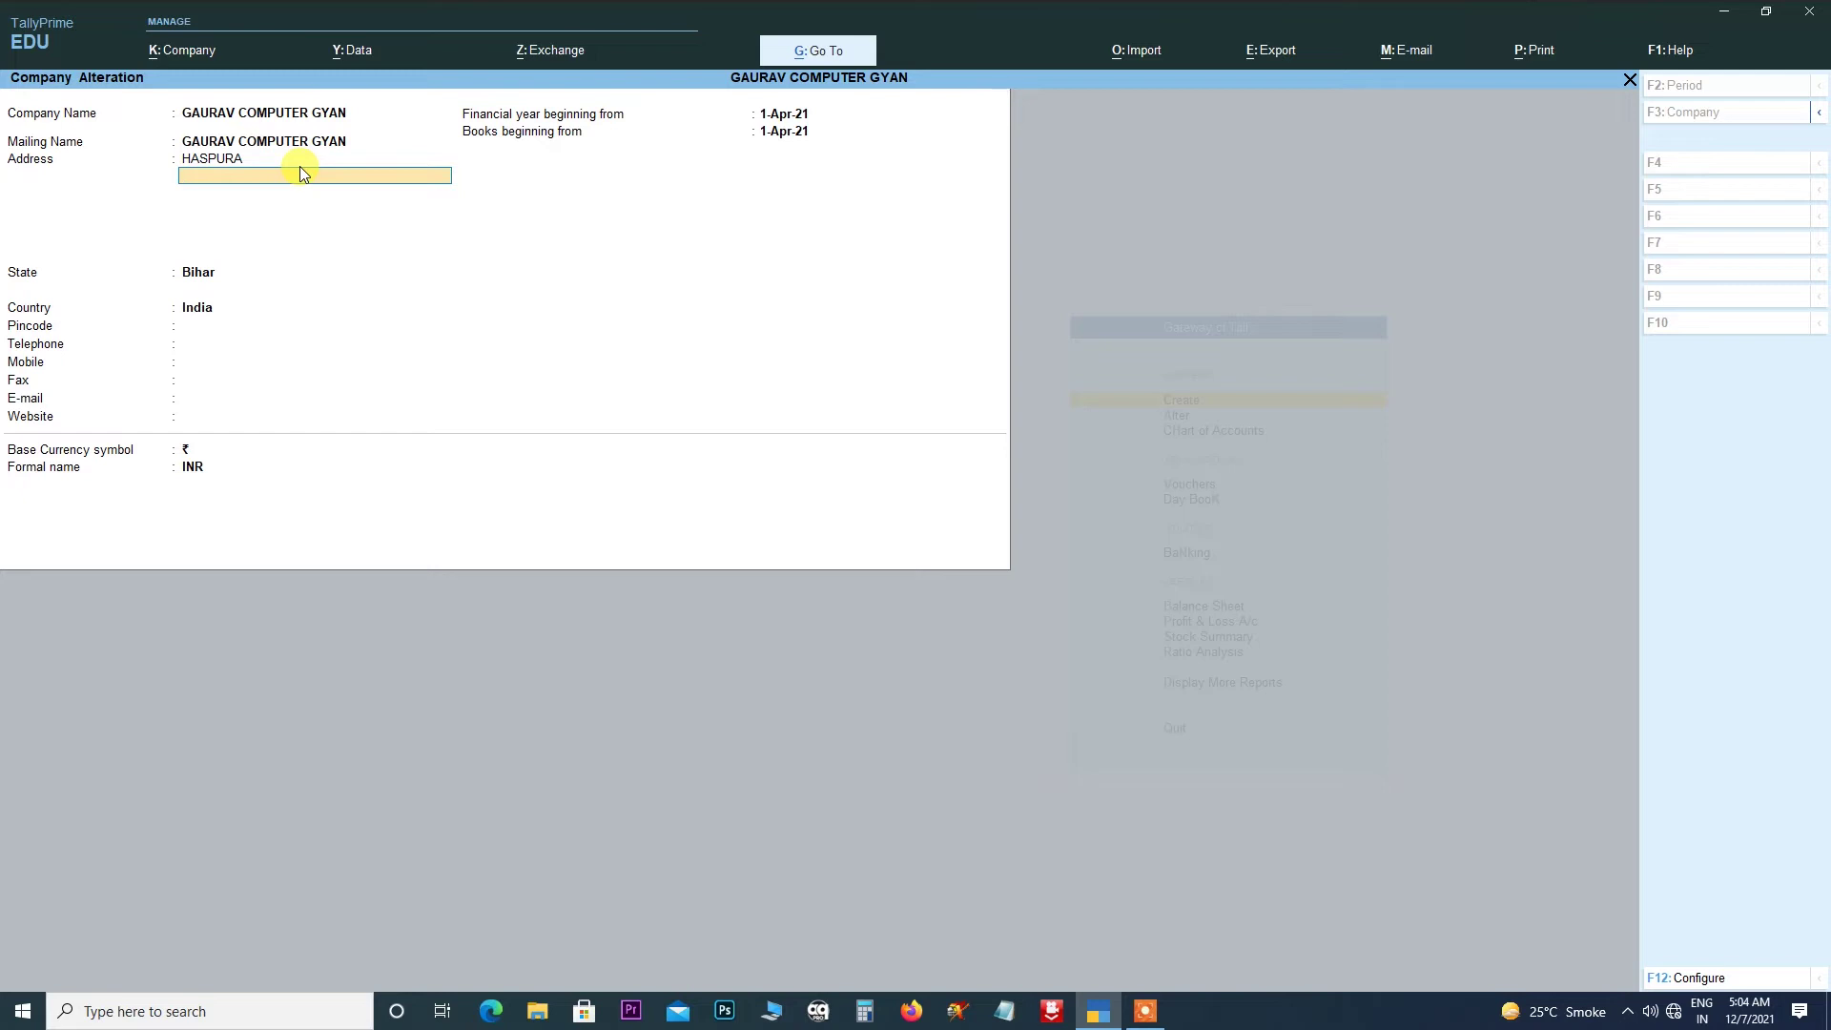
key("BackSpace")
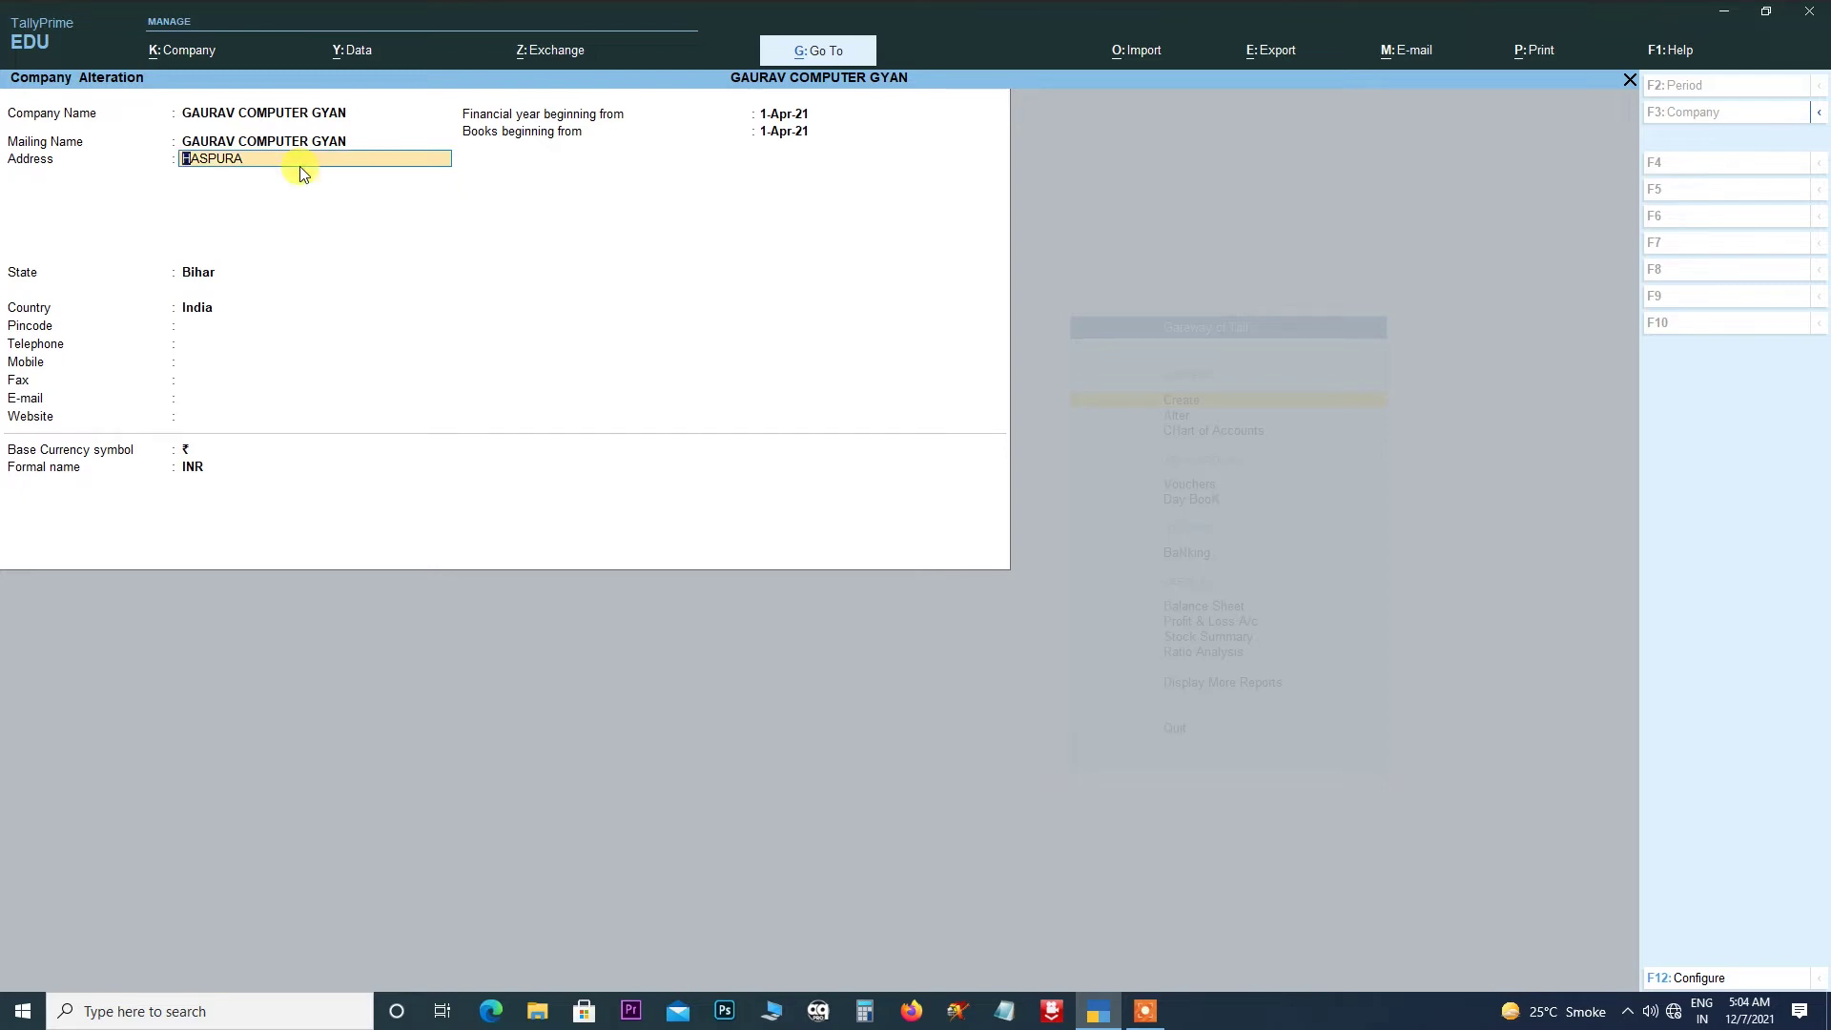
key("Return")
key("BackSpace")
- Retype the company's four address lines, keeping Bihar as the state
type("KANAP")
key("Return")
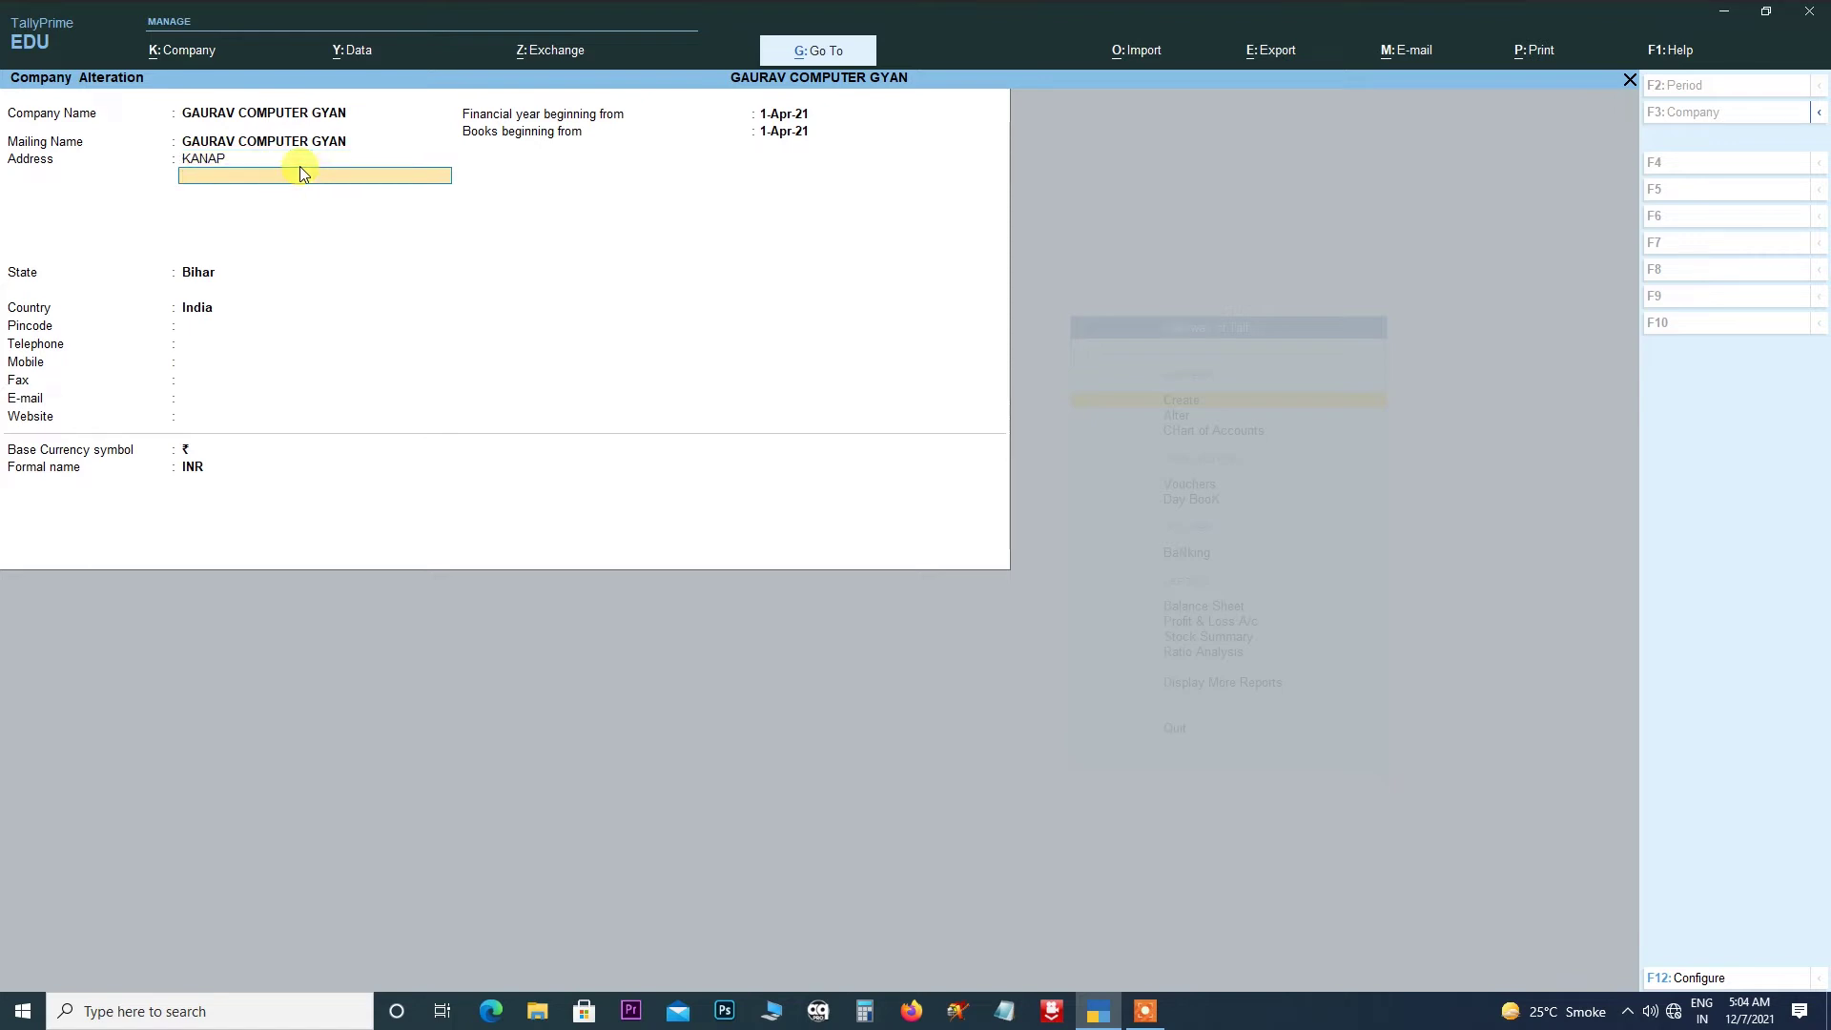
type("HASPURA")
key("Return")
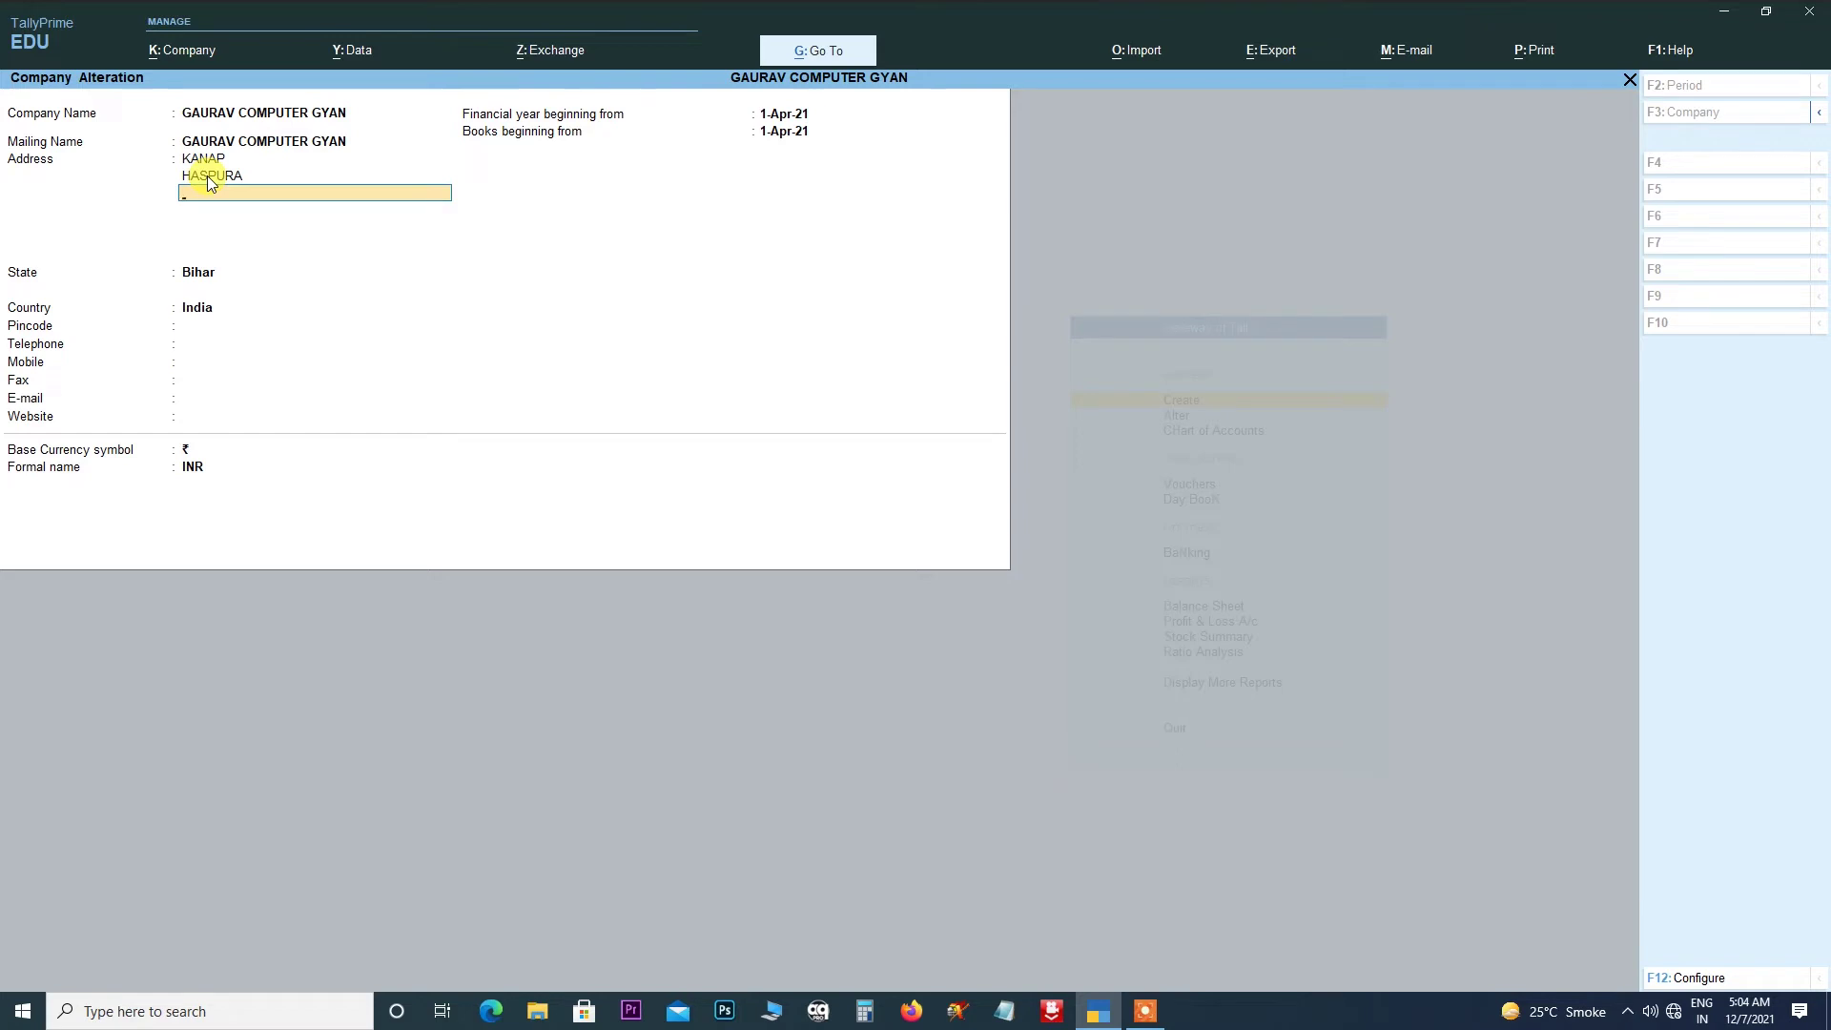
type("HASPURA")
key("Return")
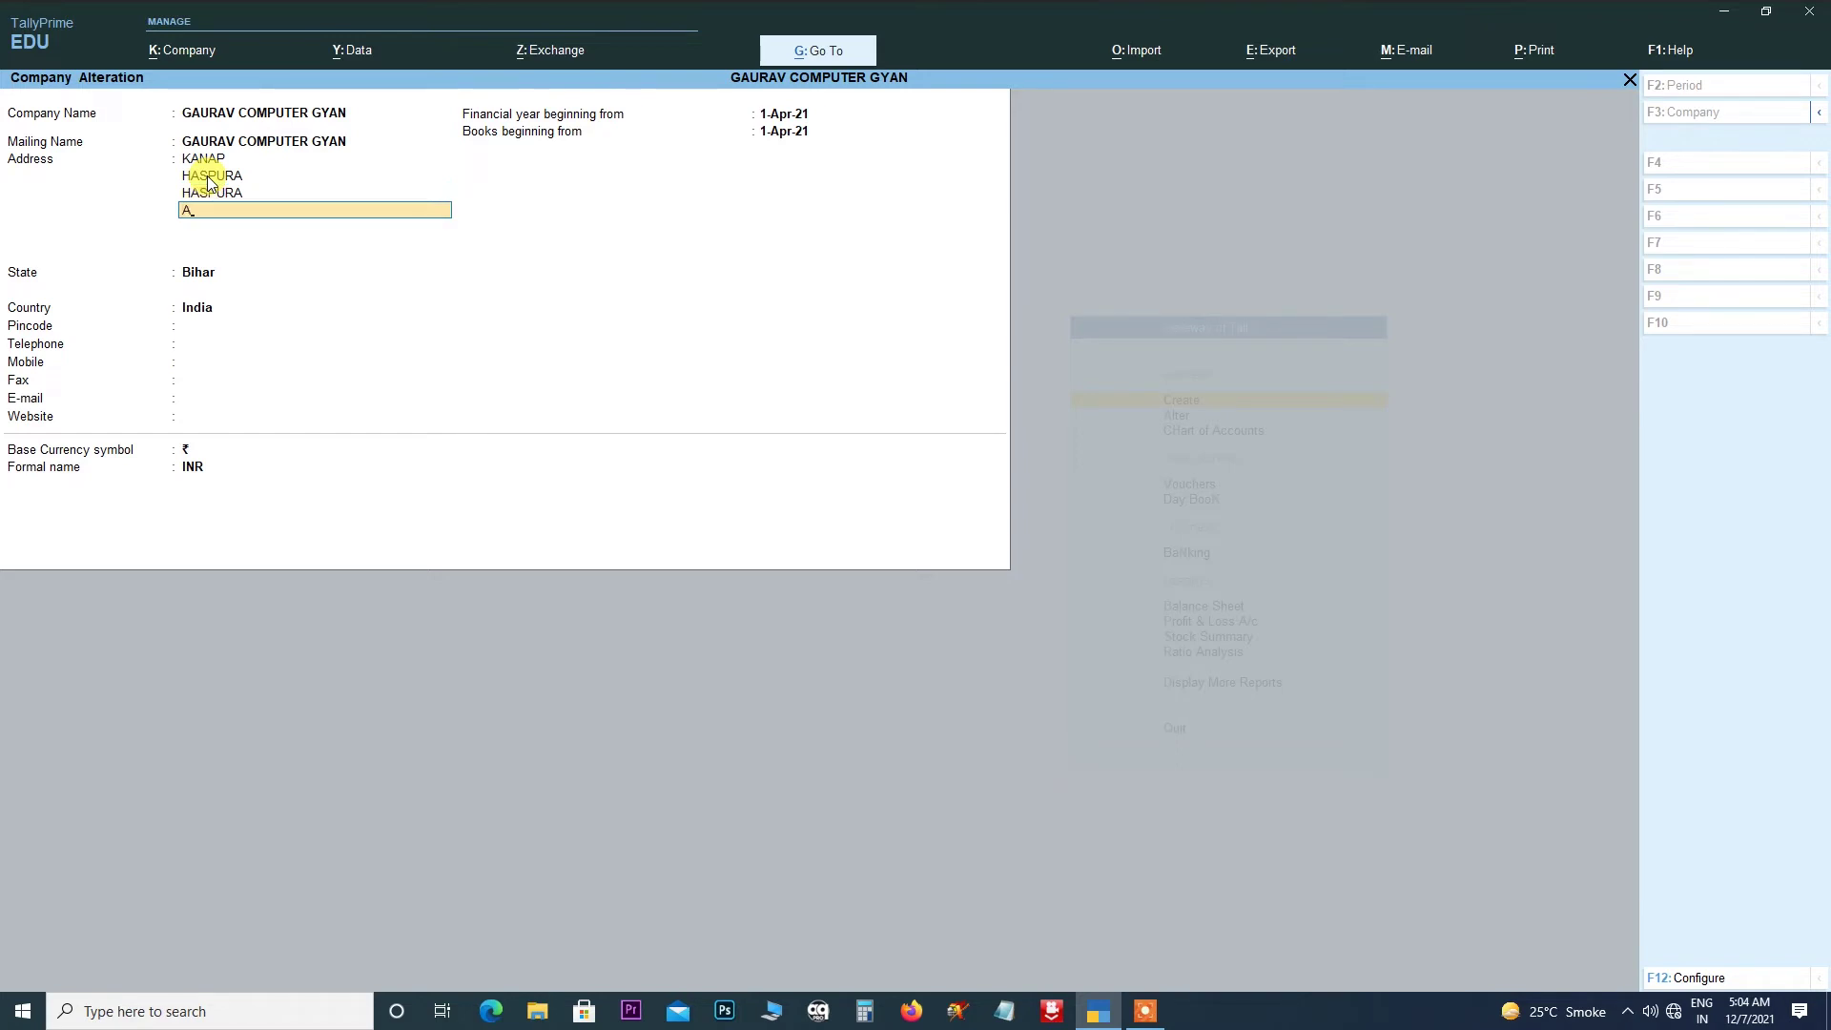
type("AURANGABAD")
key("Return")
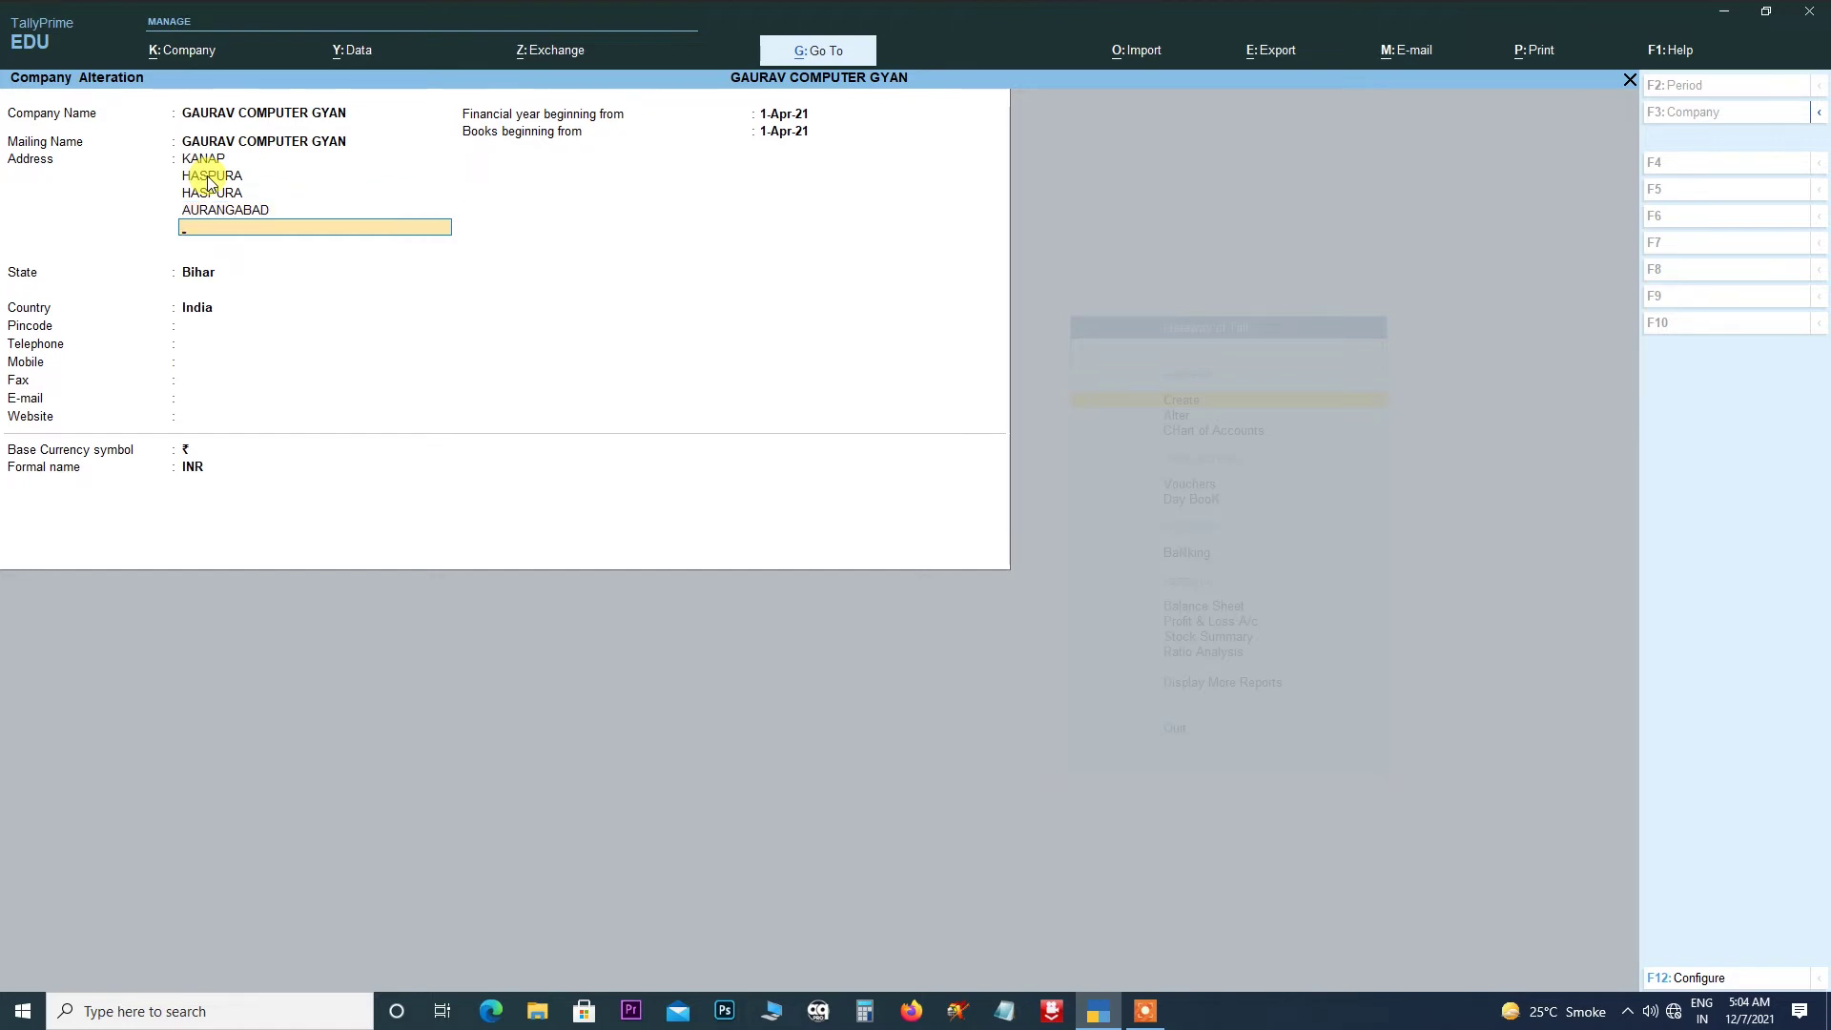
key("Return")
key("Return")
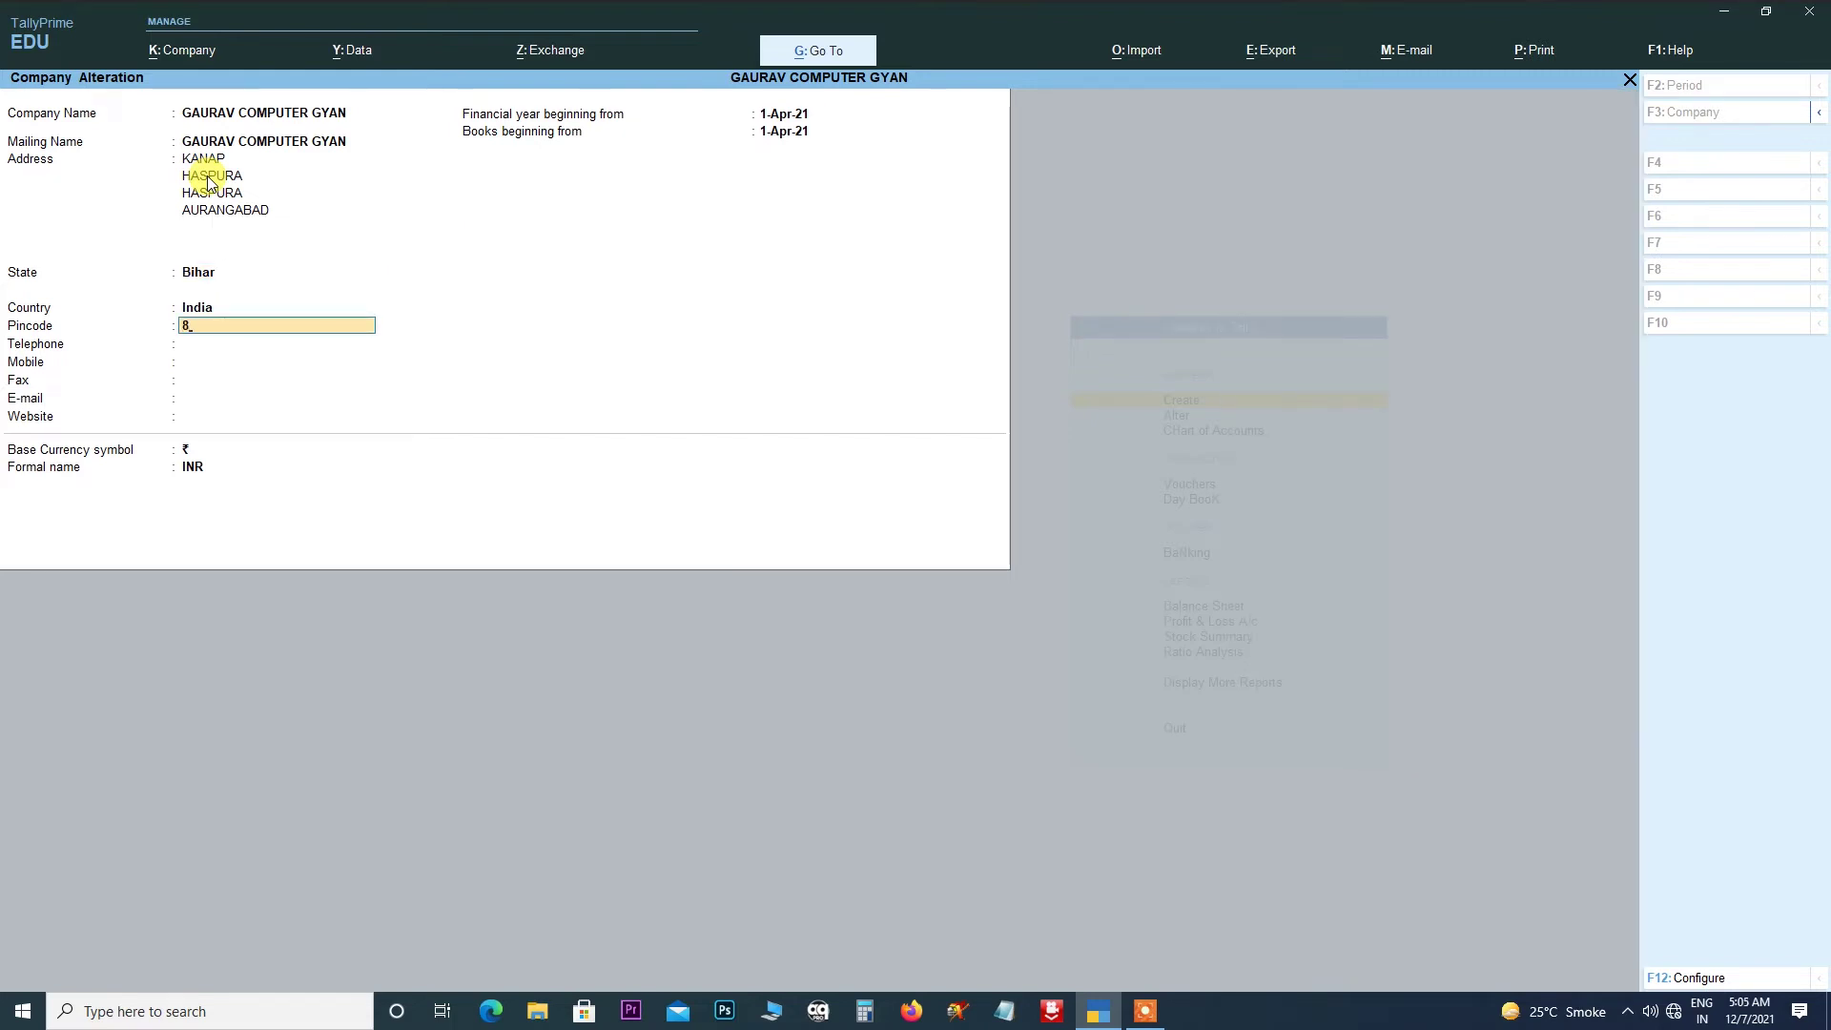
- Enter the company's pincode, mobile number and e-mail address, then accept the alteration
type("824120")
key("Return")
key("Return")
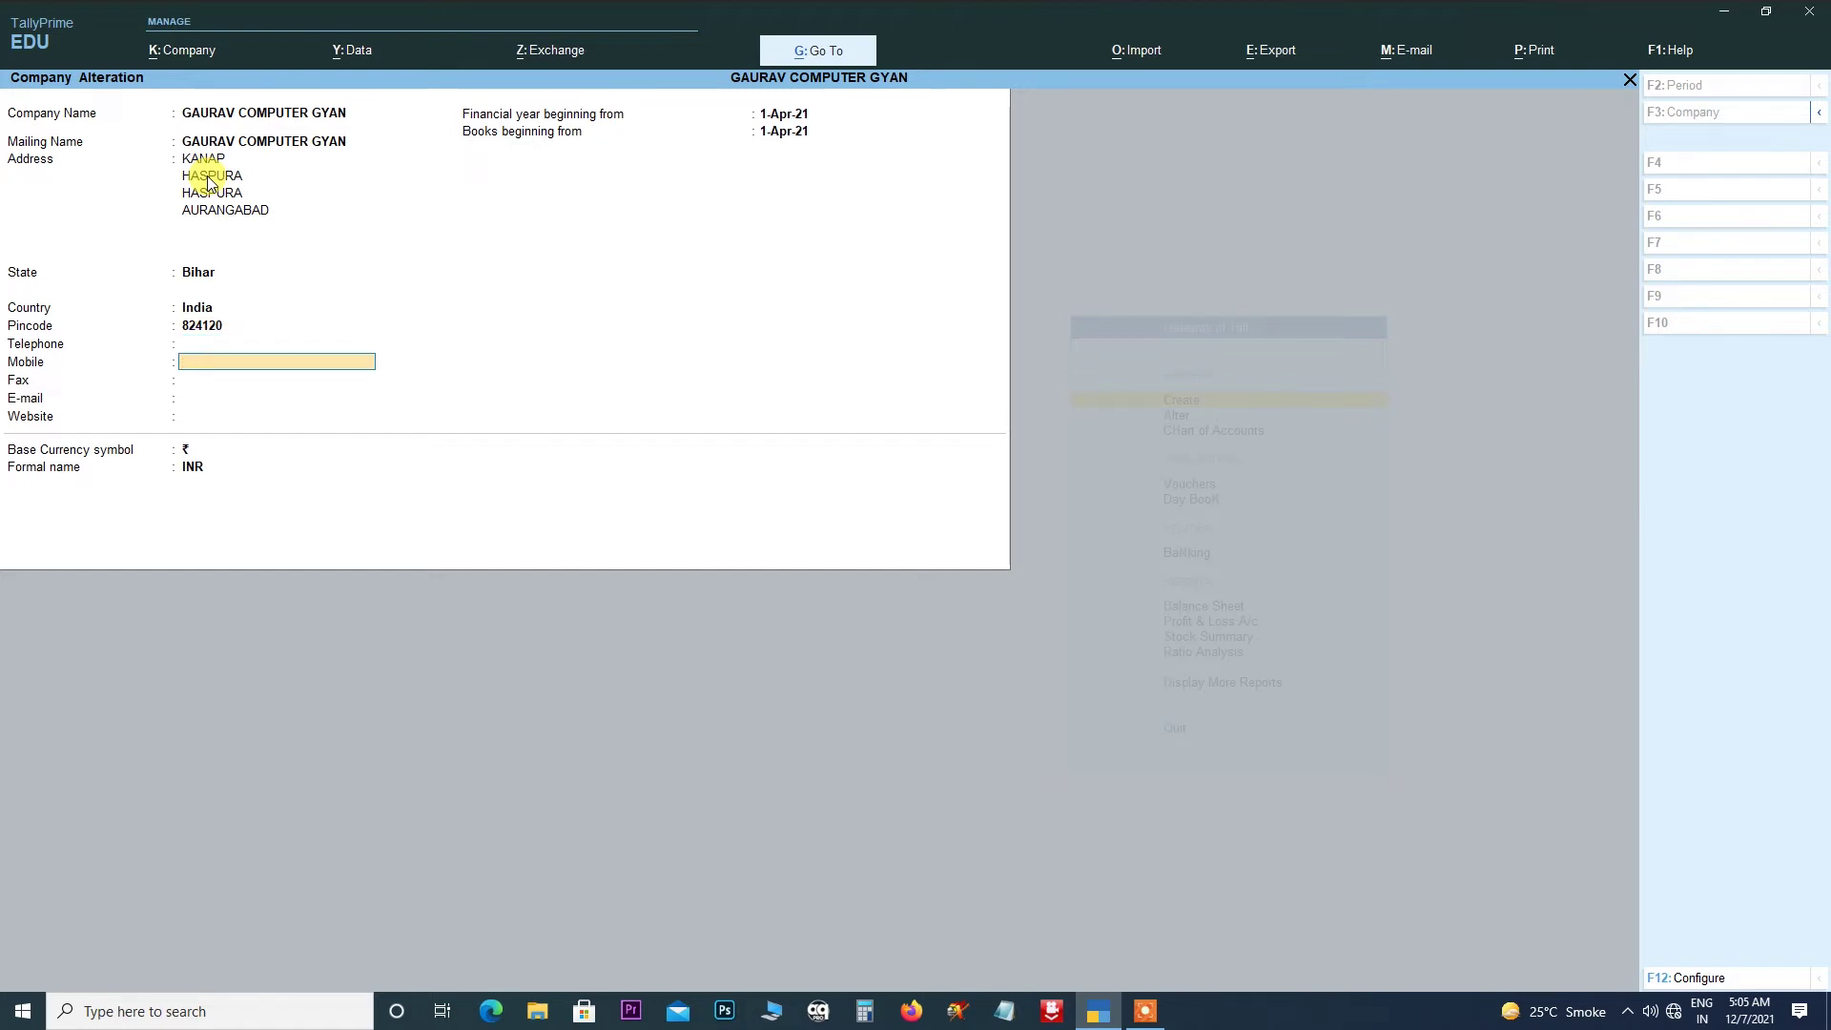
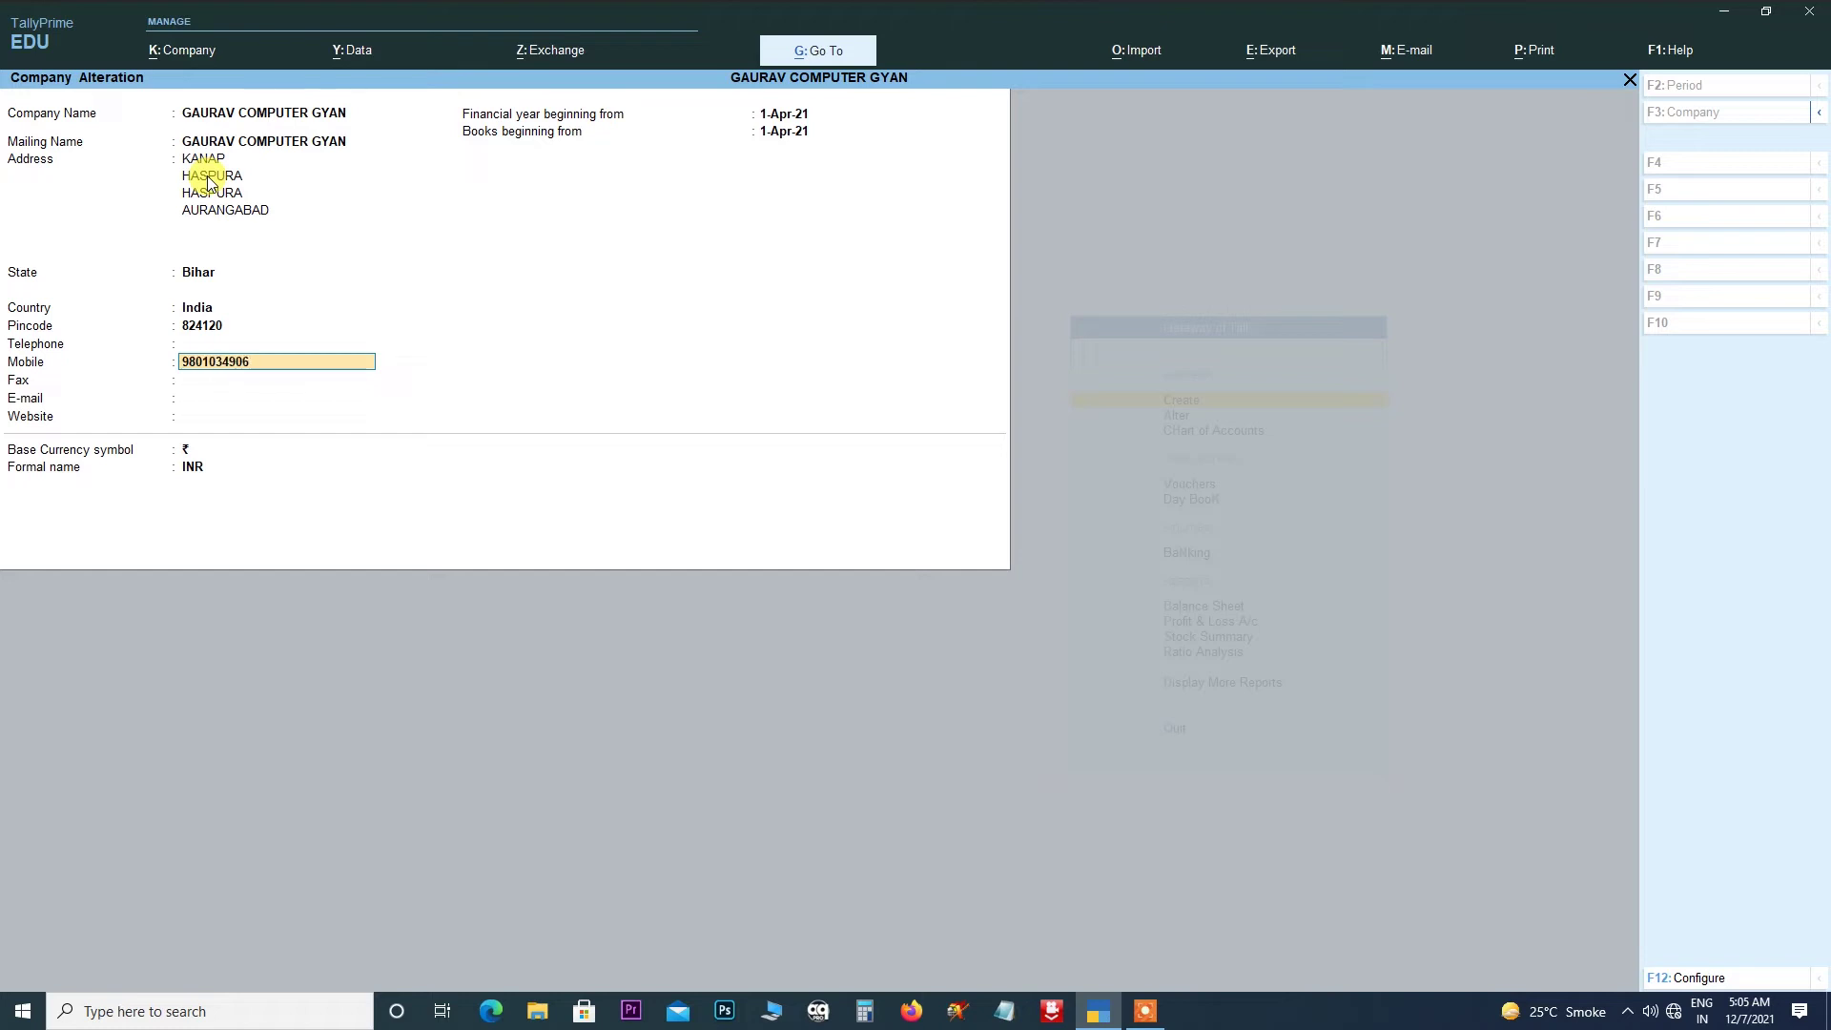
key("Return")
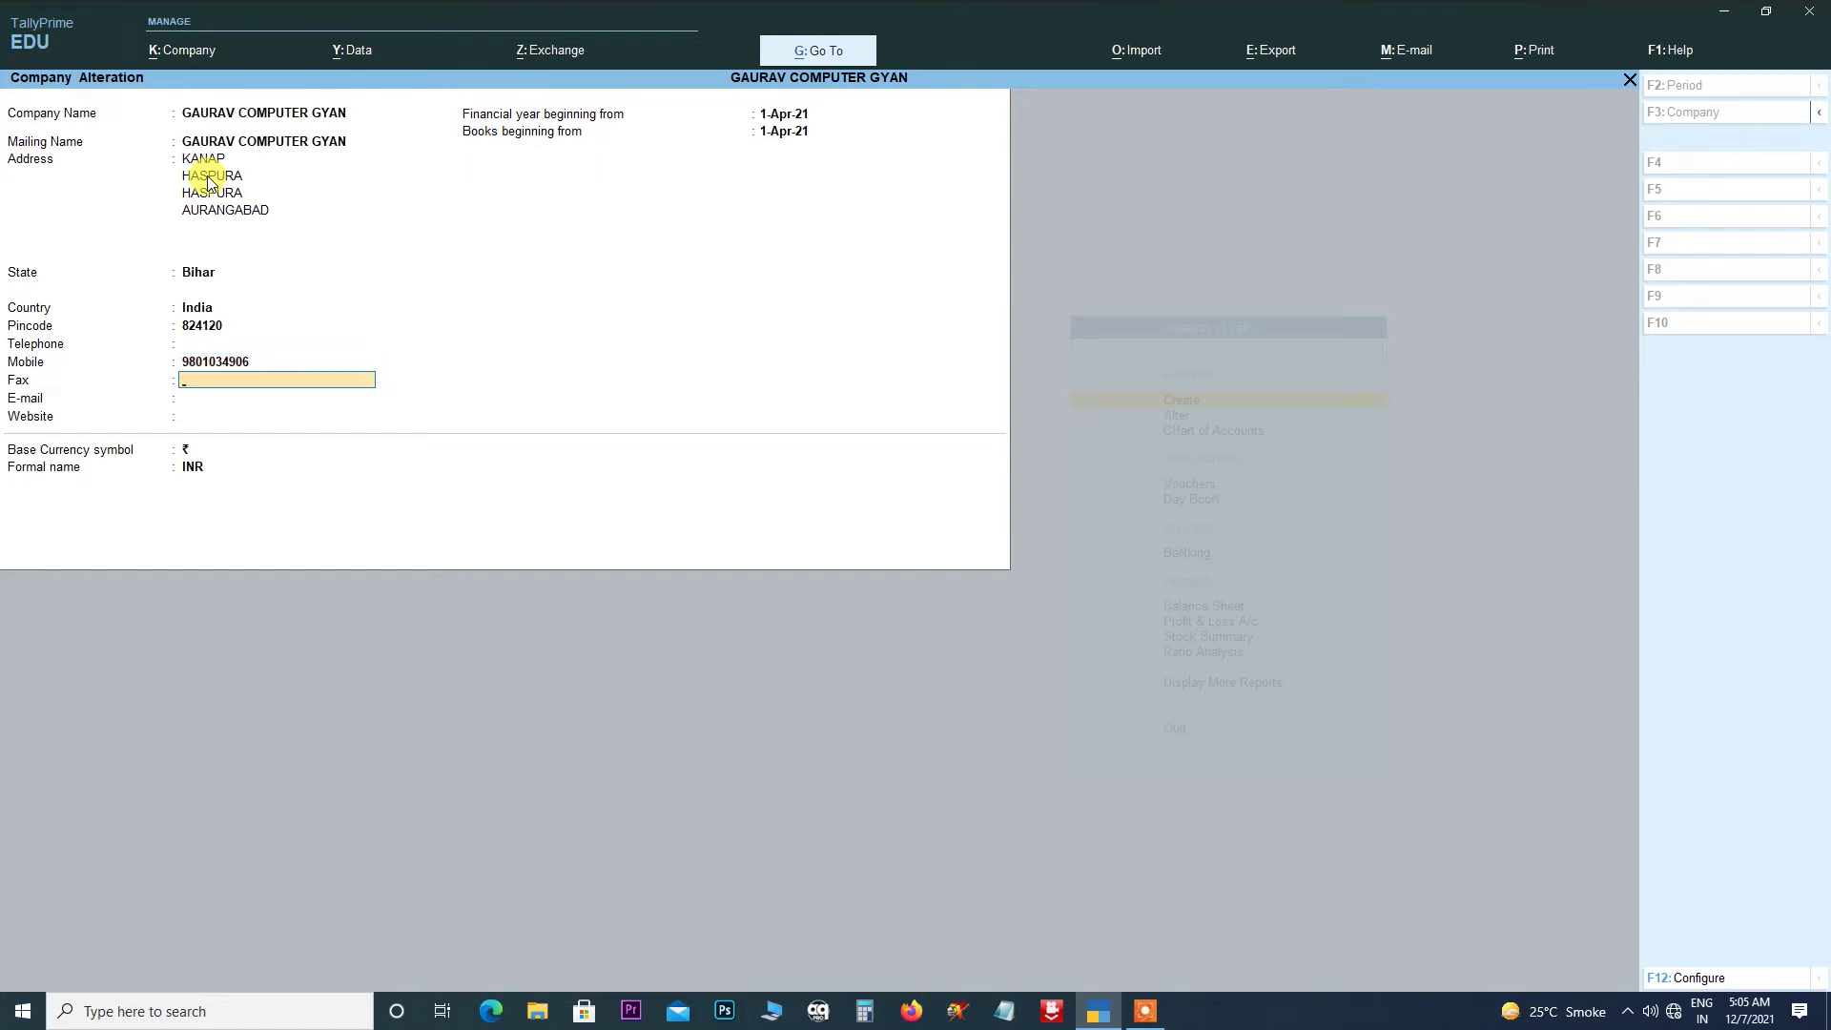
key("Return")
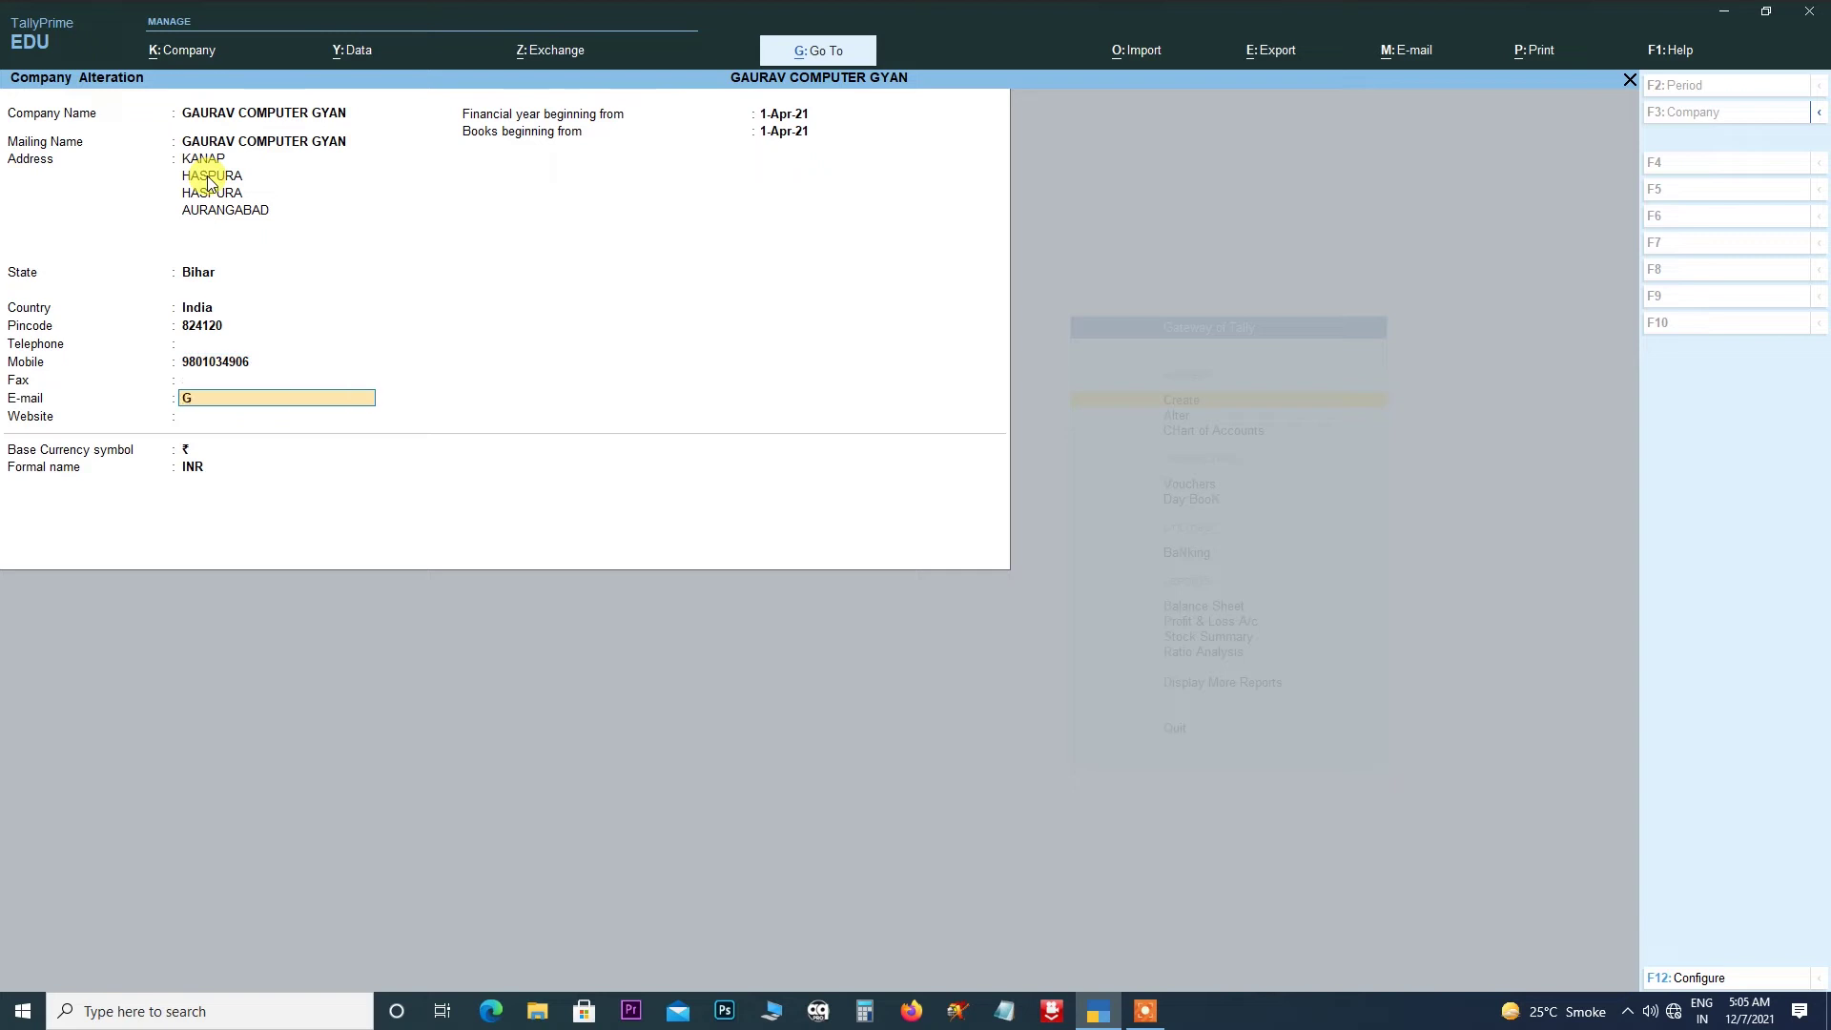
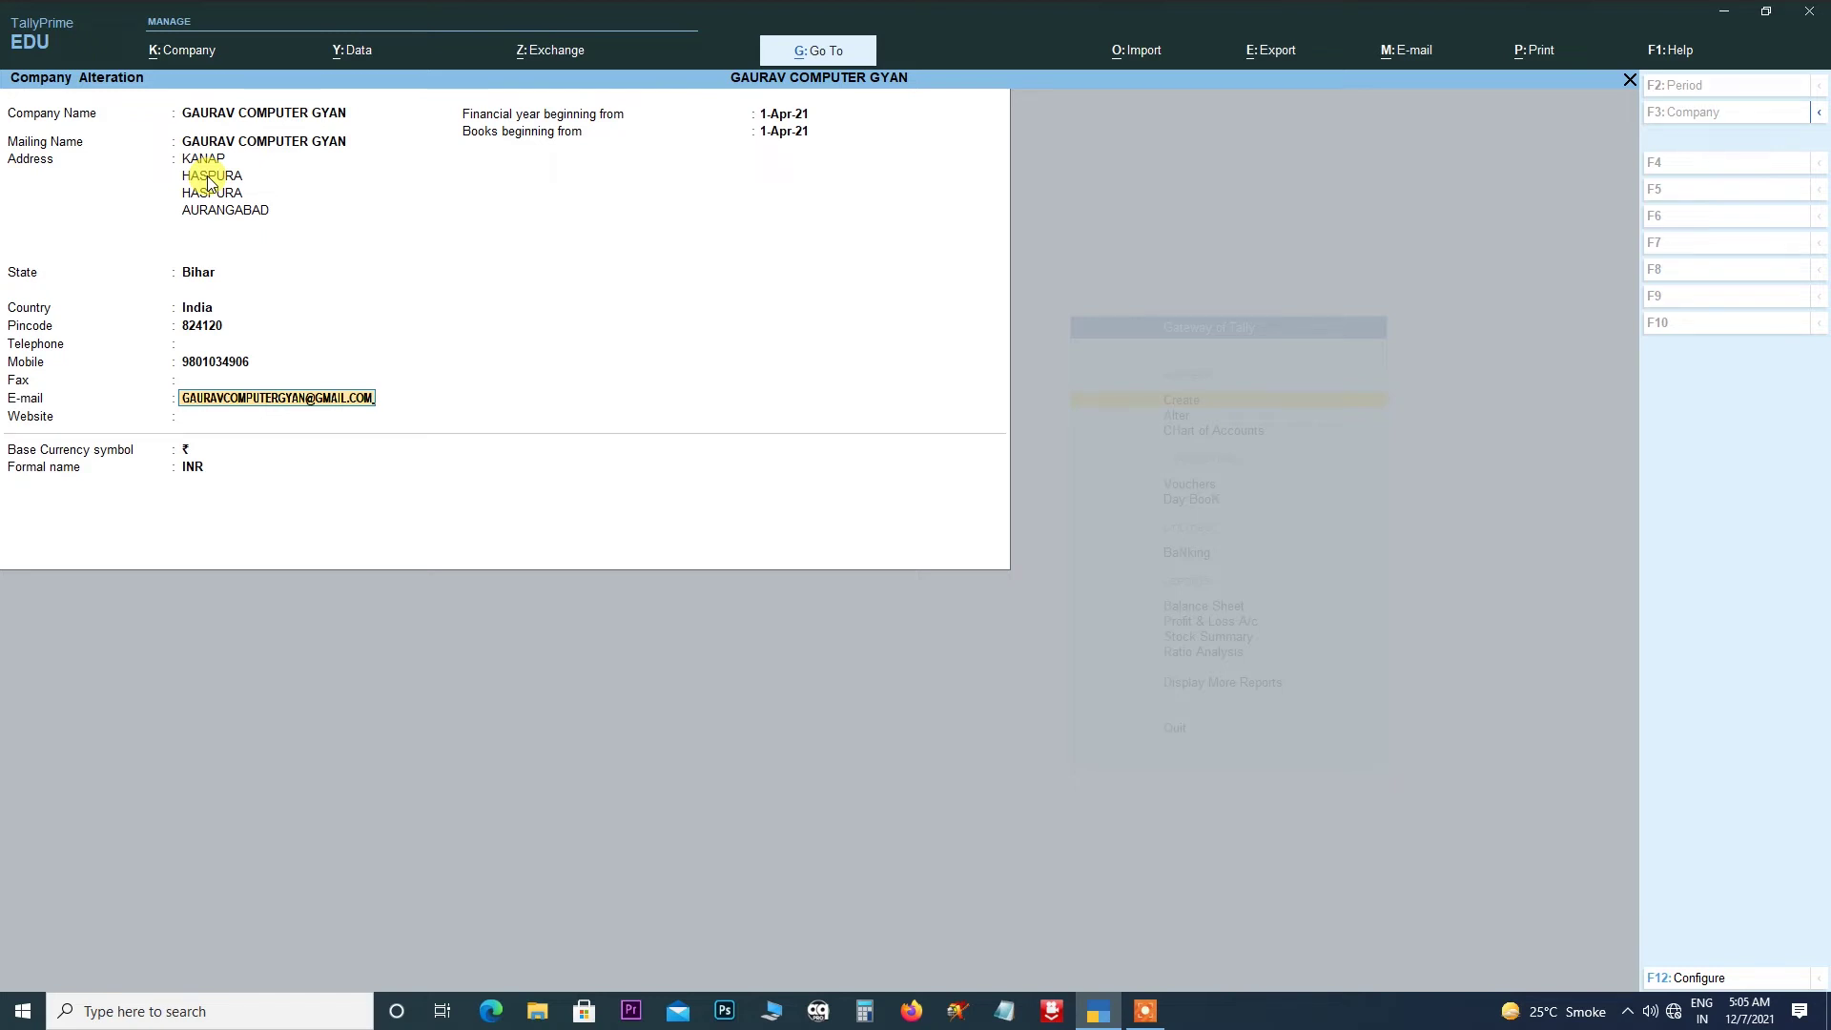
key("Return")
key("Return")
key("Return")
key("Return")
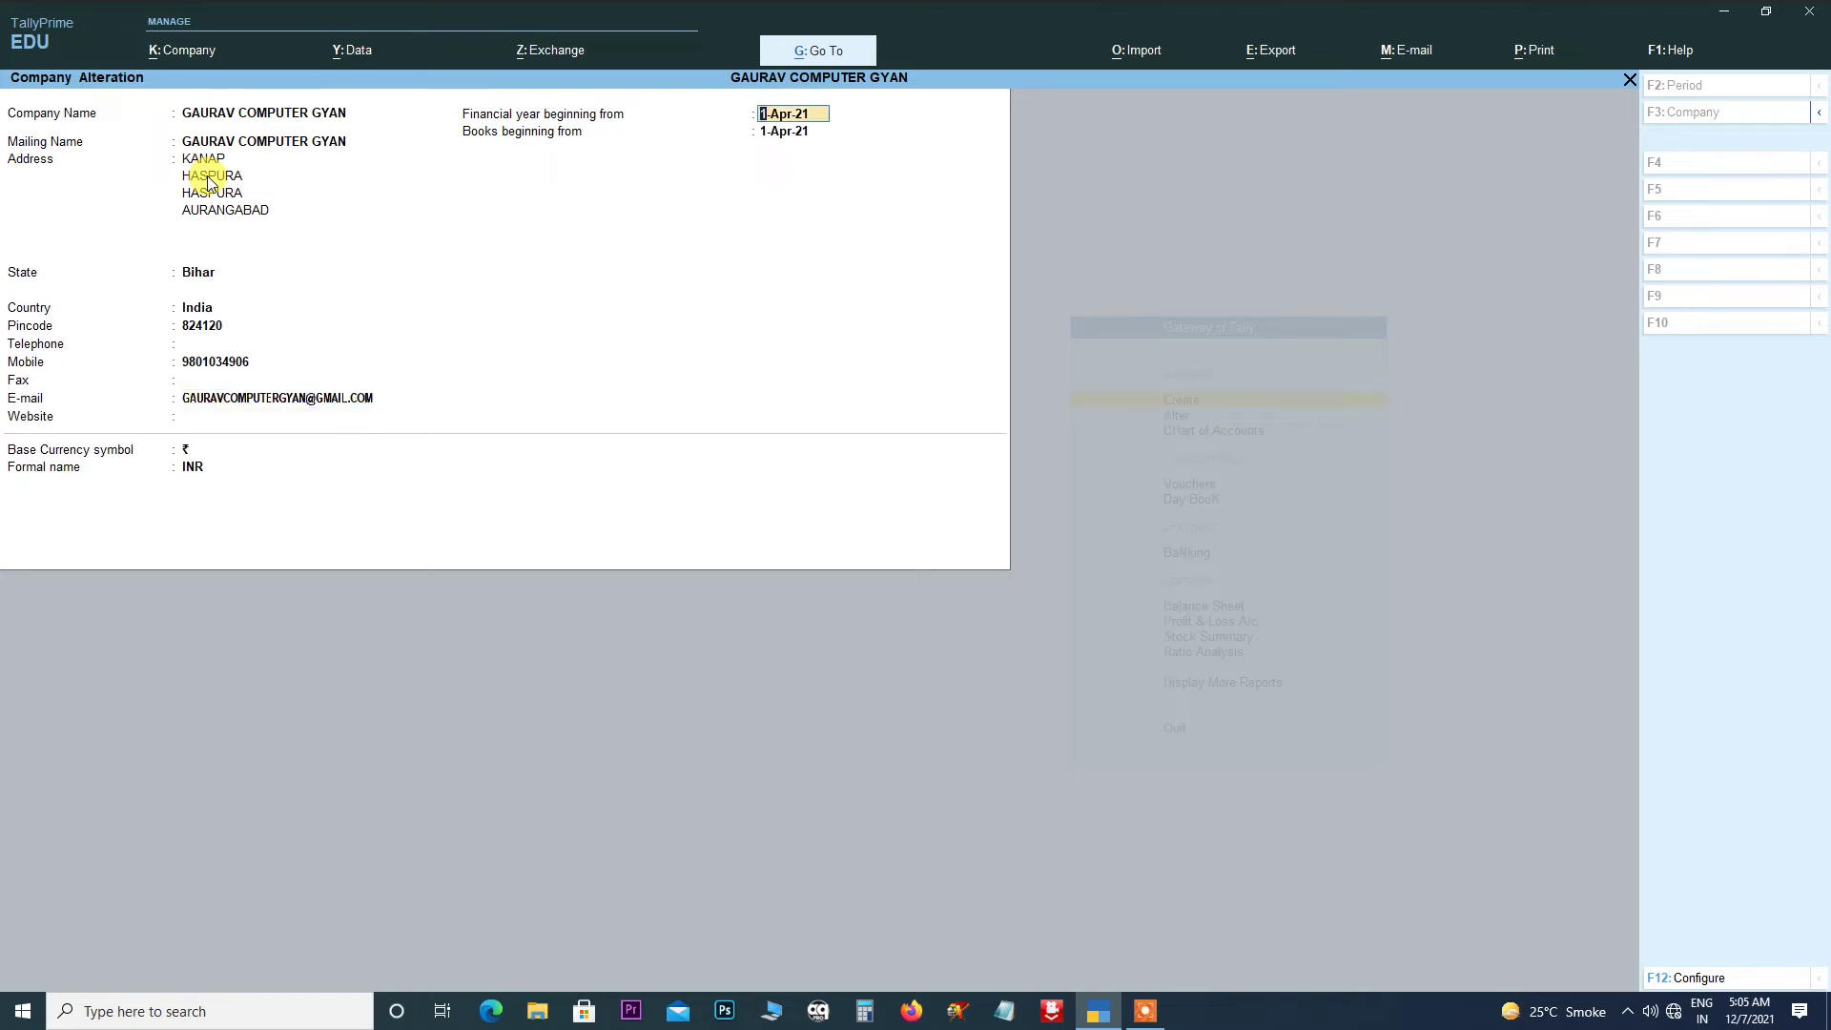
key("Return")
key("Return")
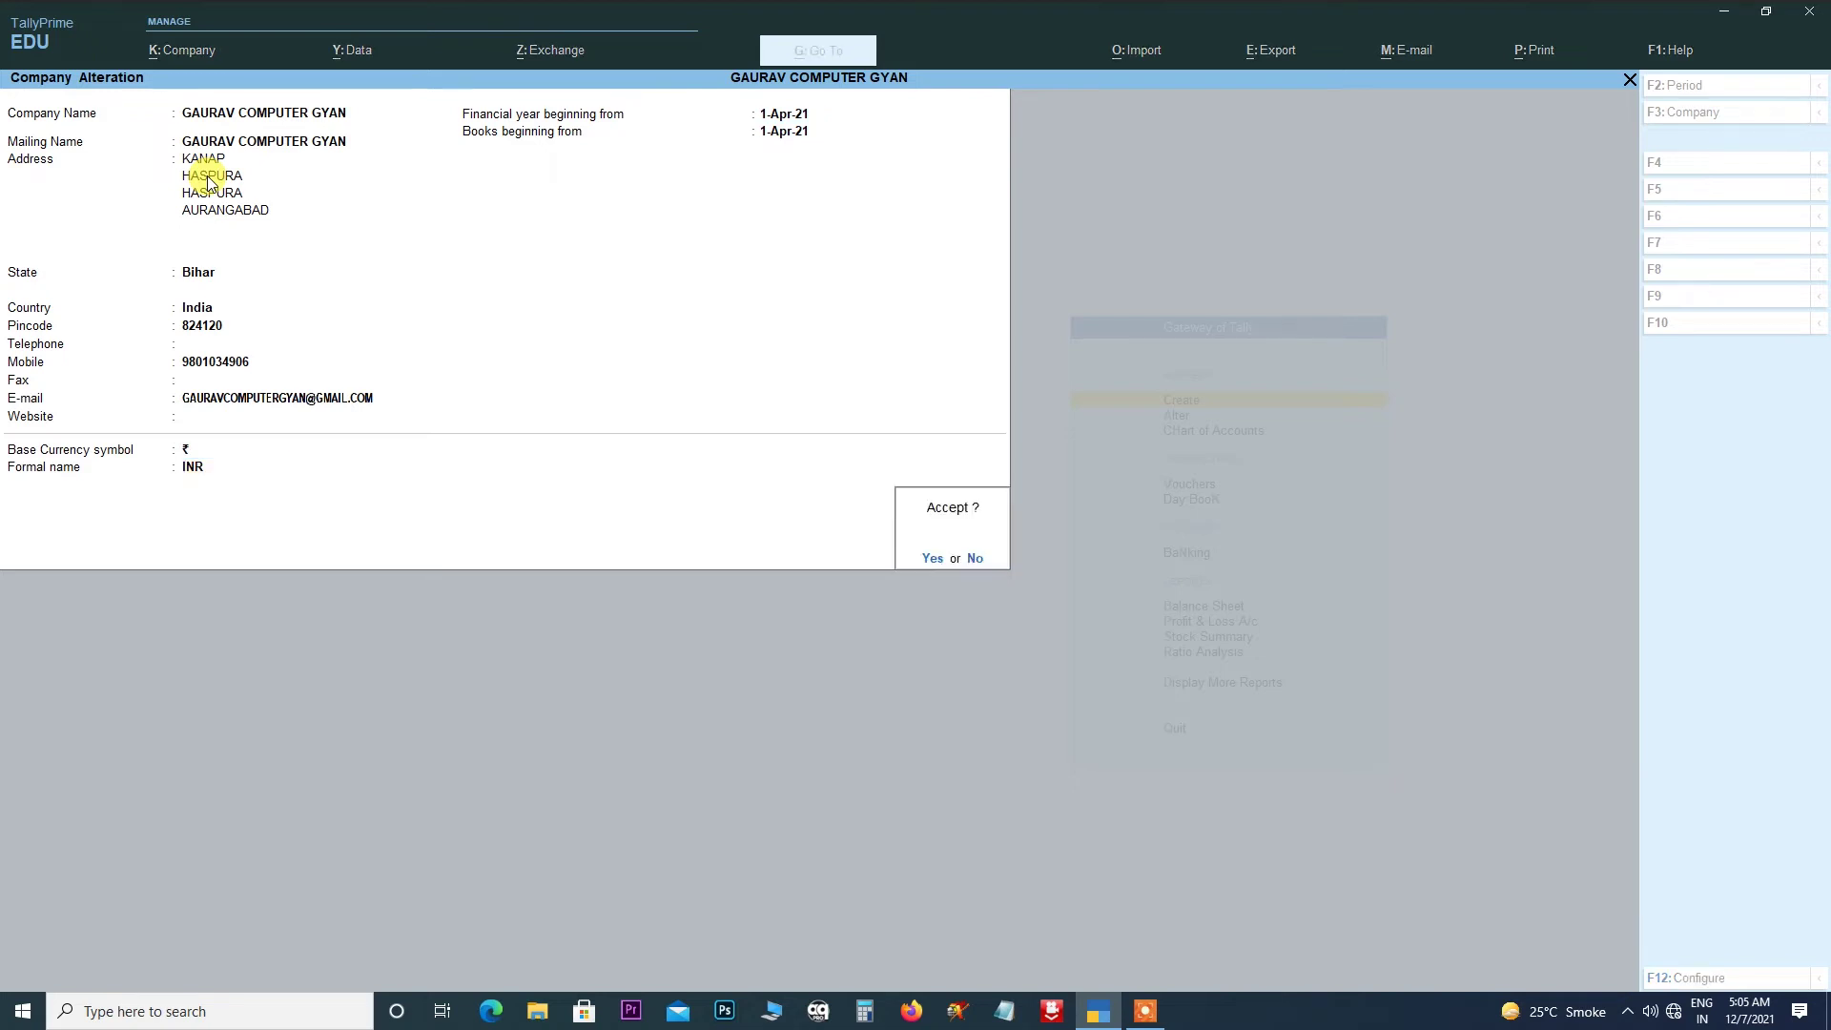
key("Return")
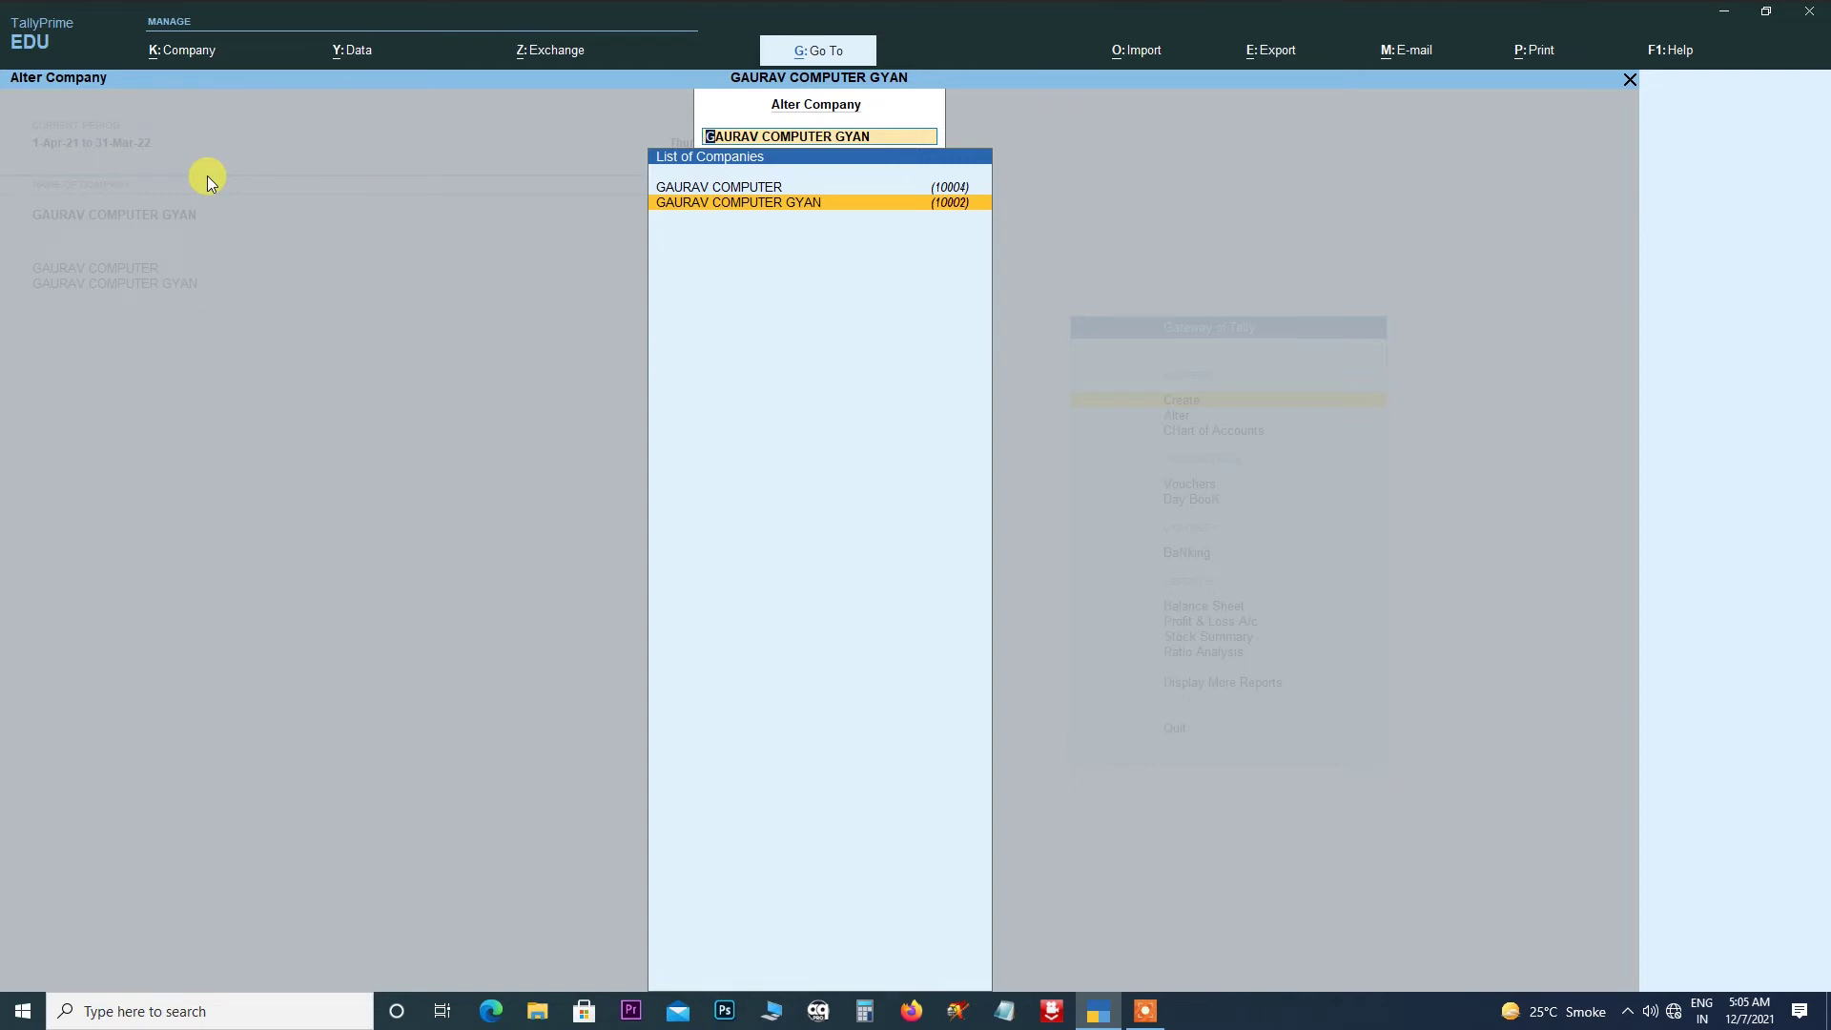
- Reopen GAURAV COMPUTER GYAN in the Company Alteration form
left_click(173, 59)
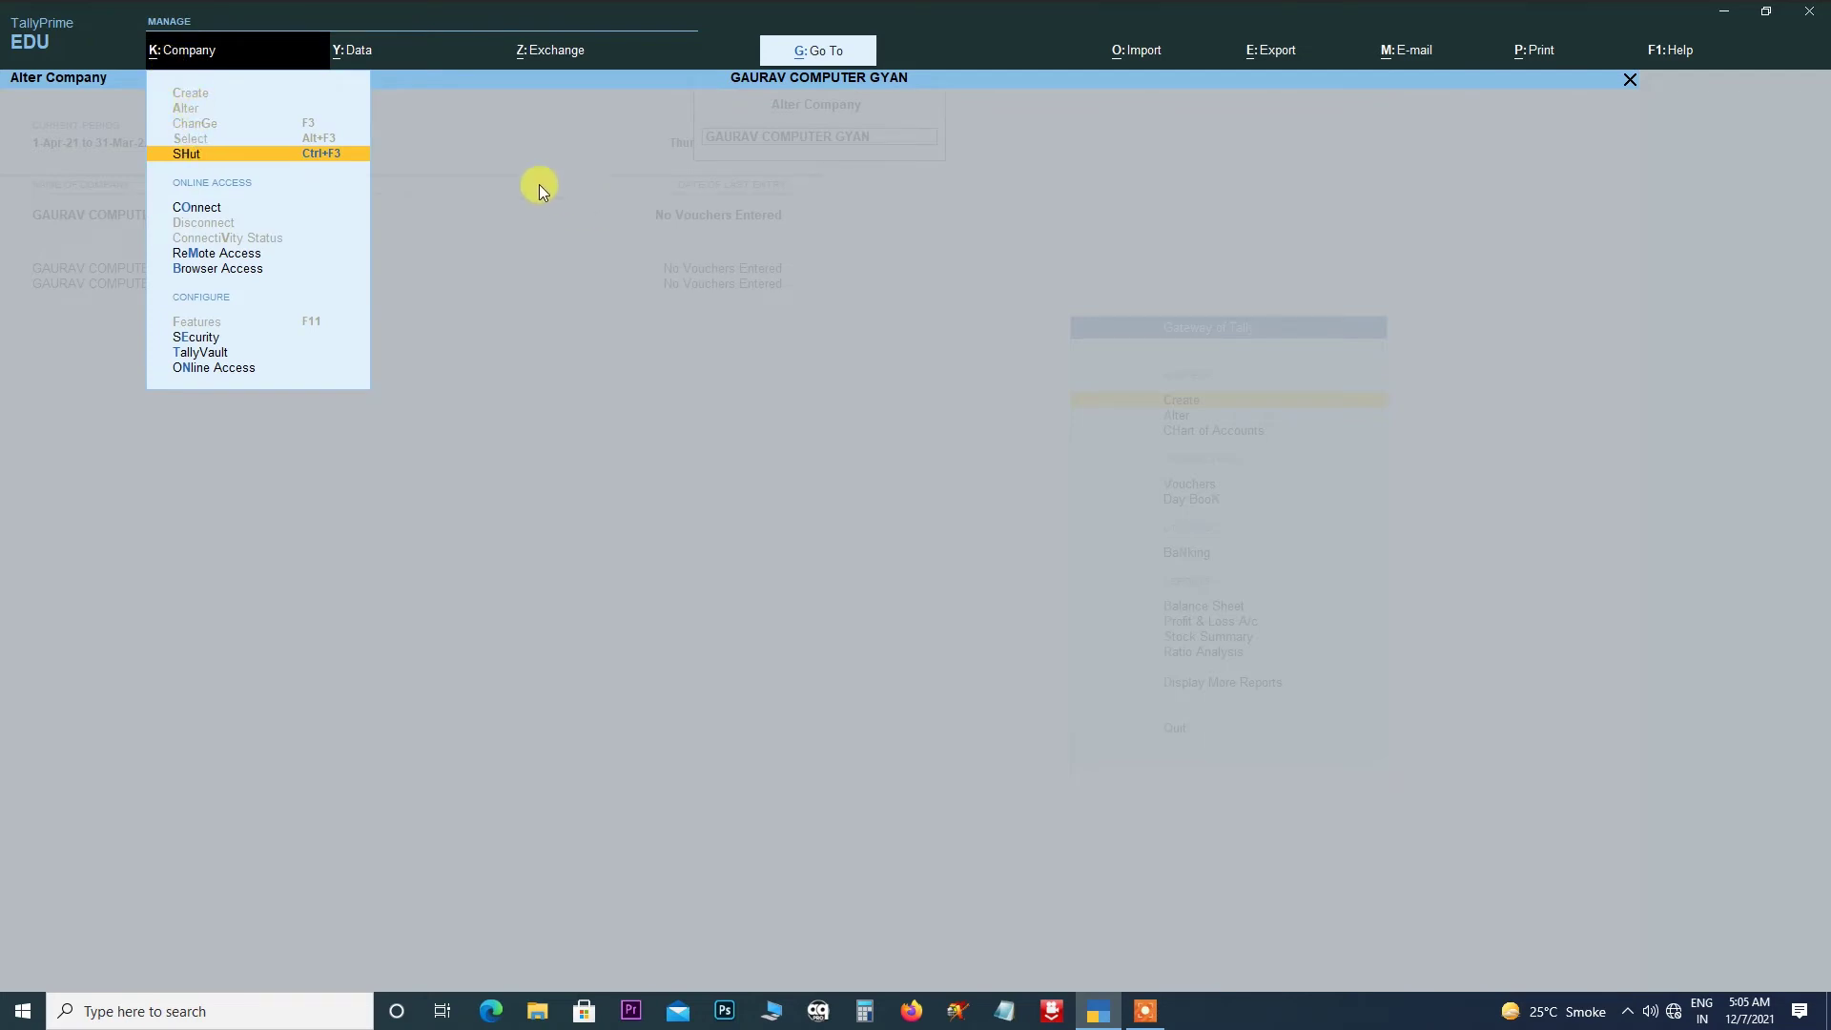
left_click(479, 139)
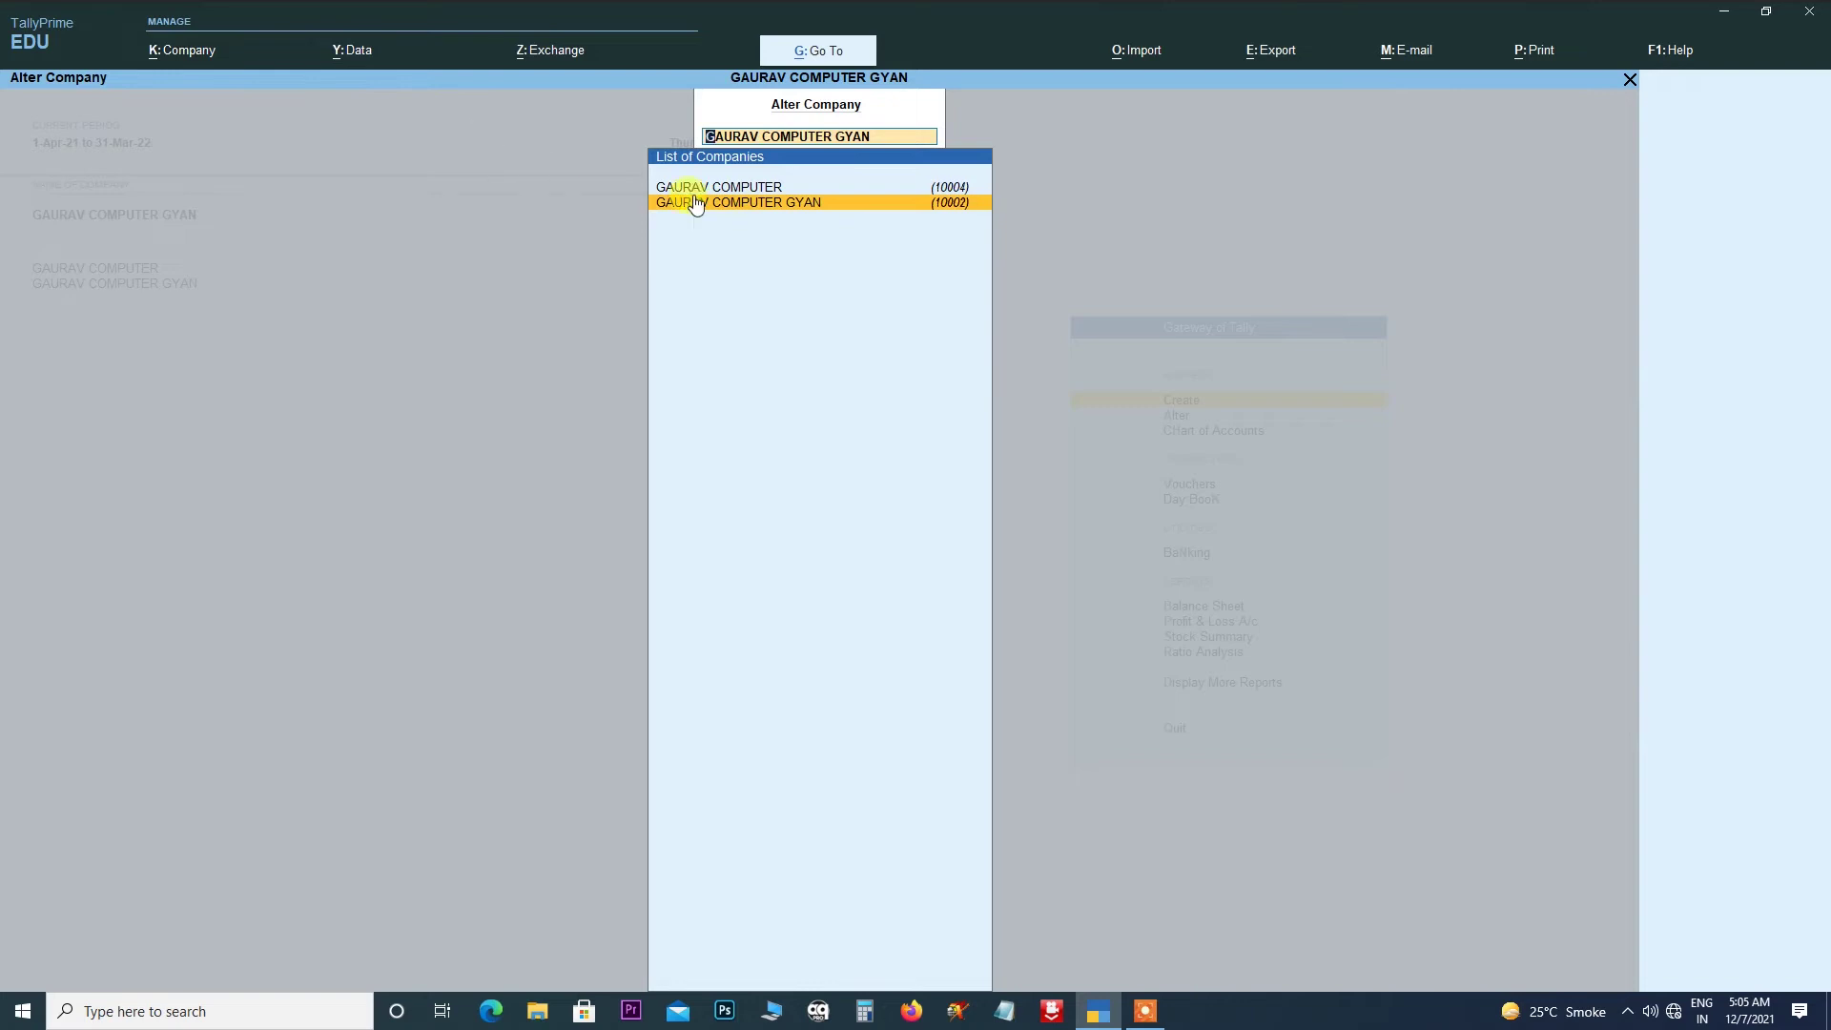
left_click(732, 206)
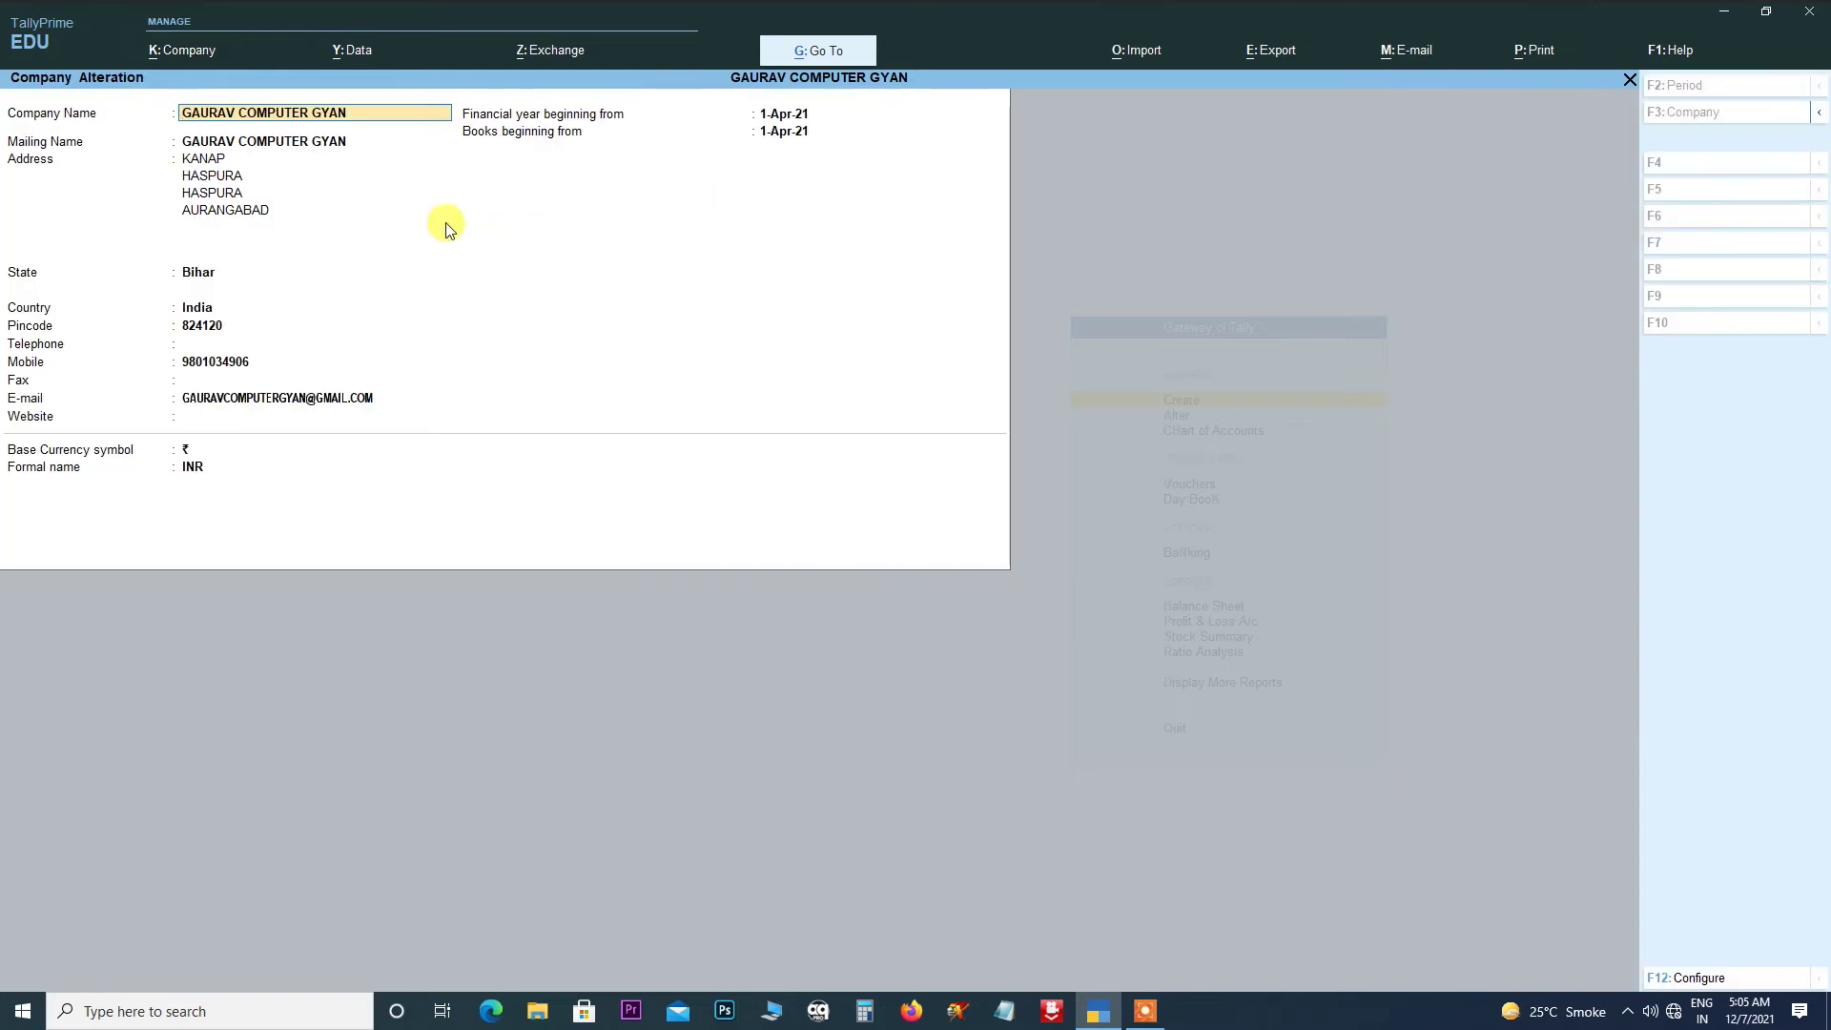
left_click(203, 57)
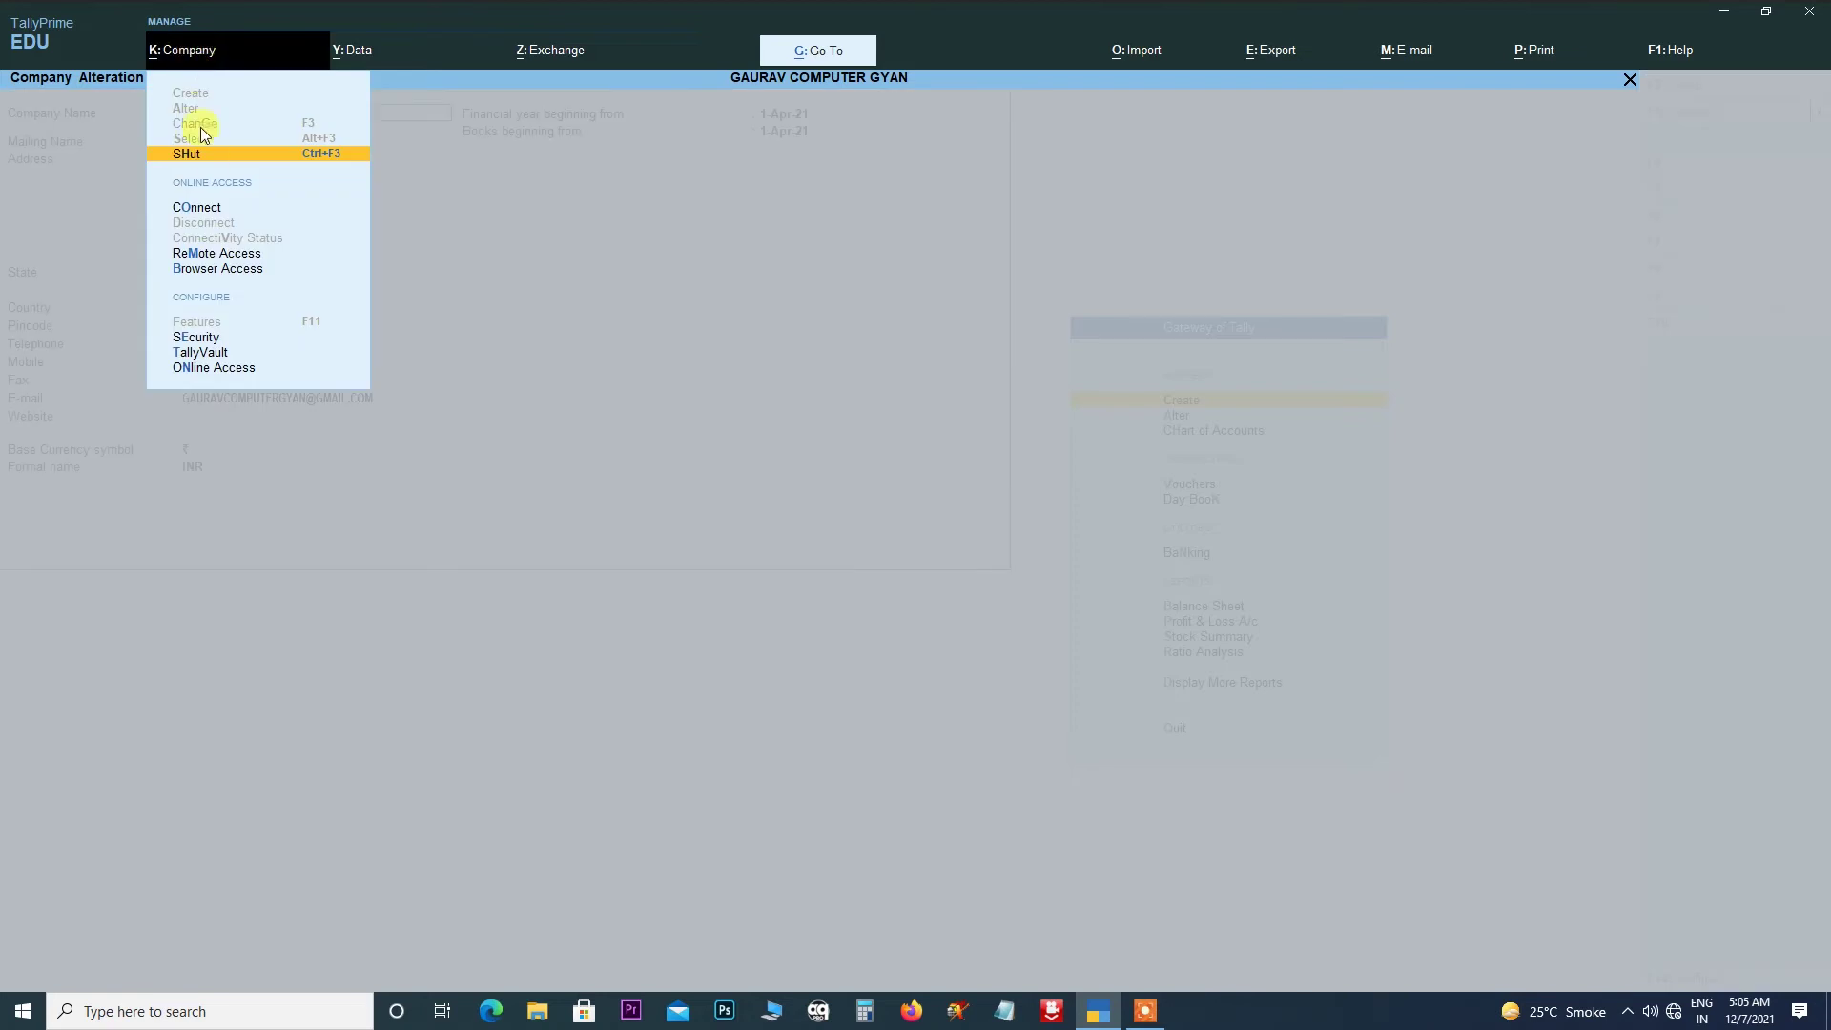
left_click(535, 176)
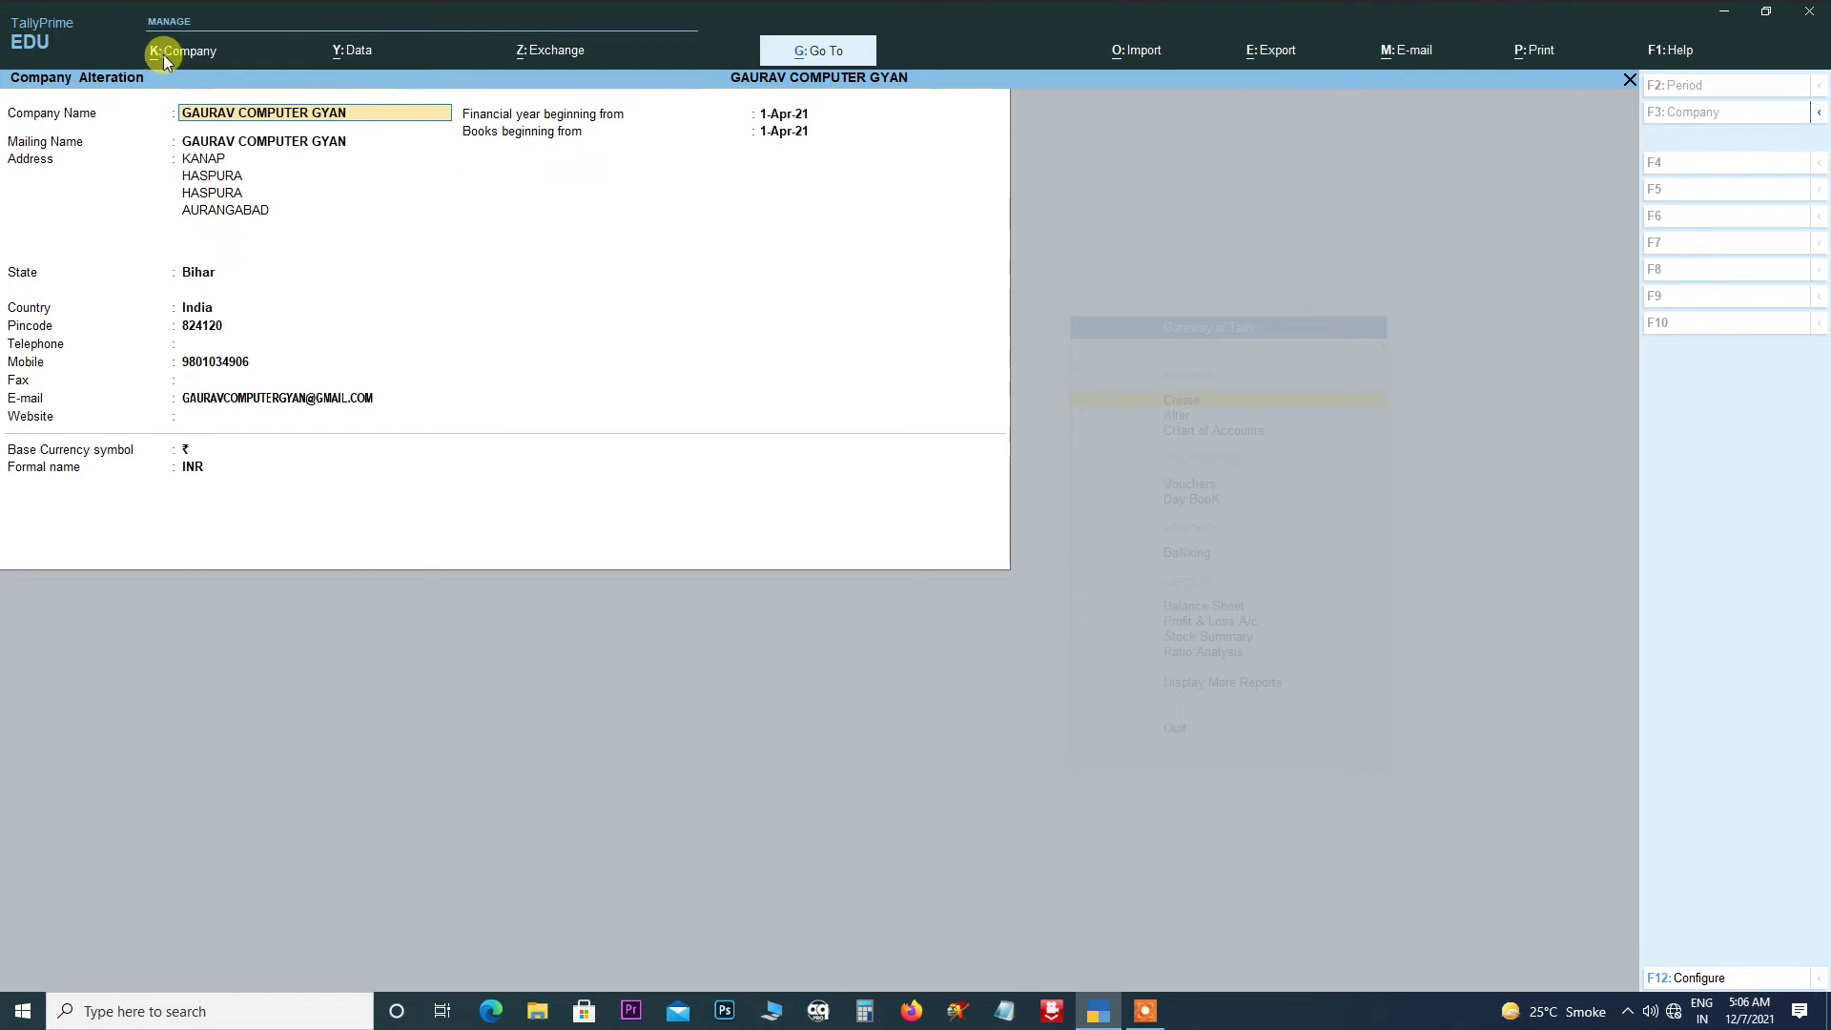
left_click(165, 59)
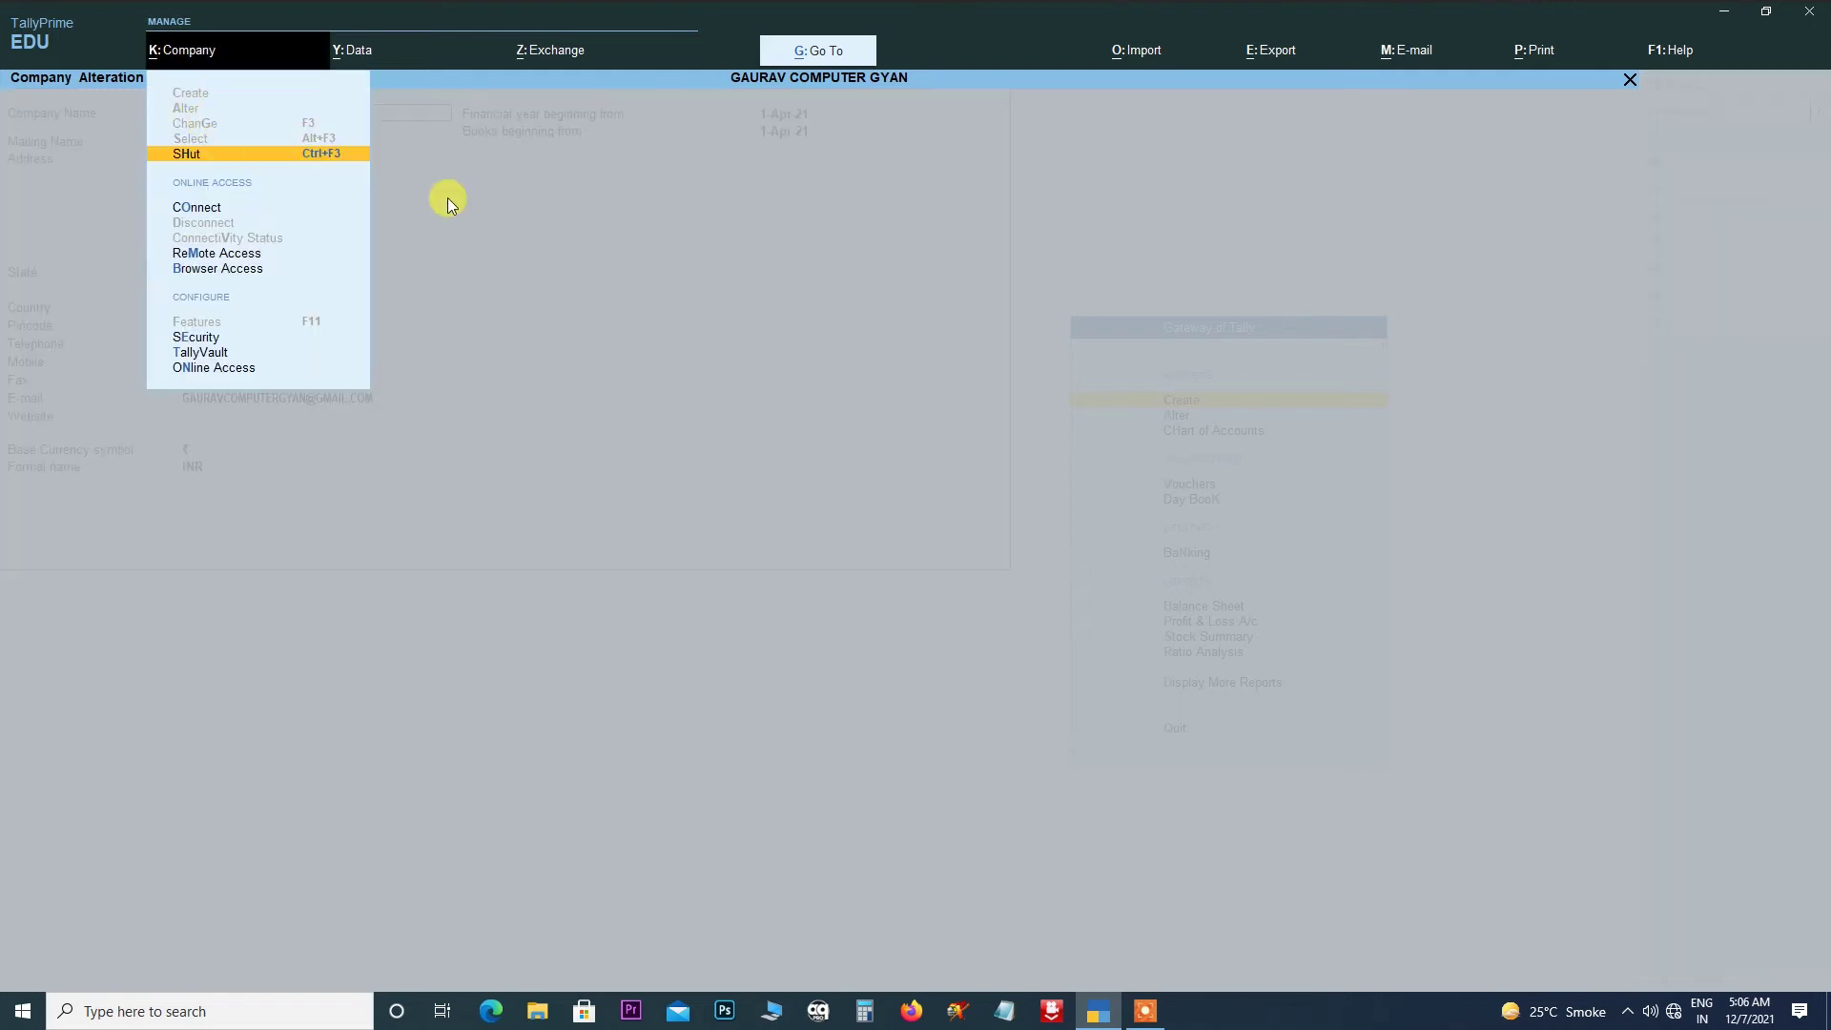
left_click(482, 197)
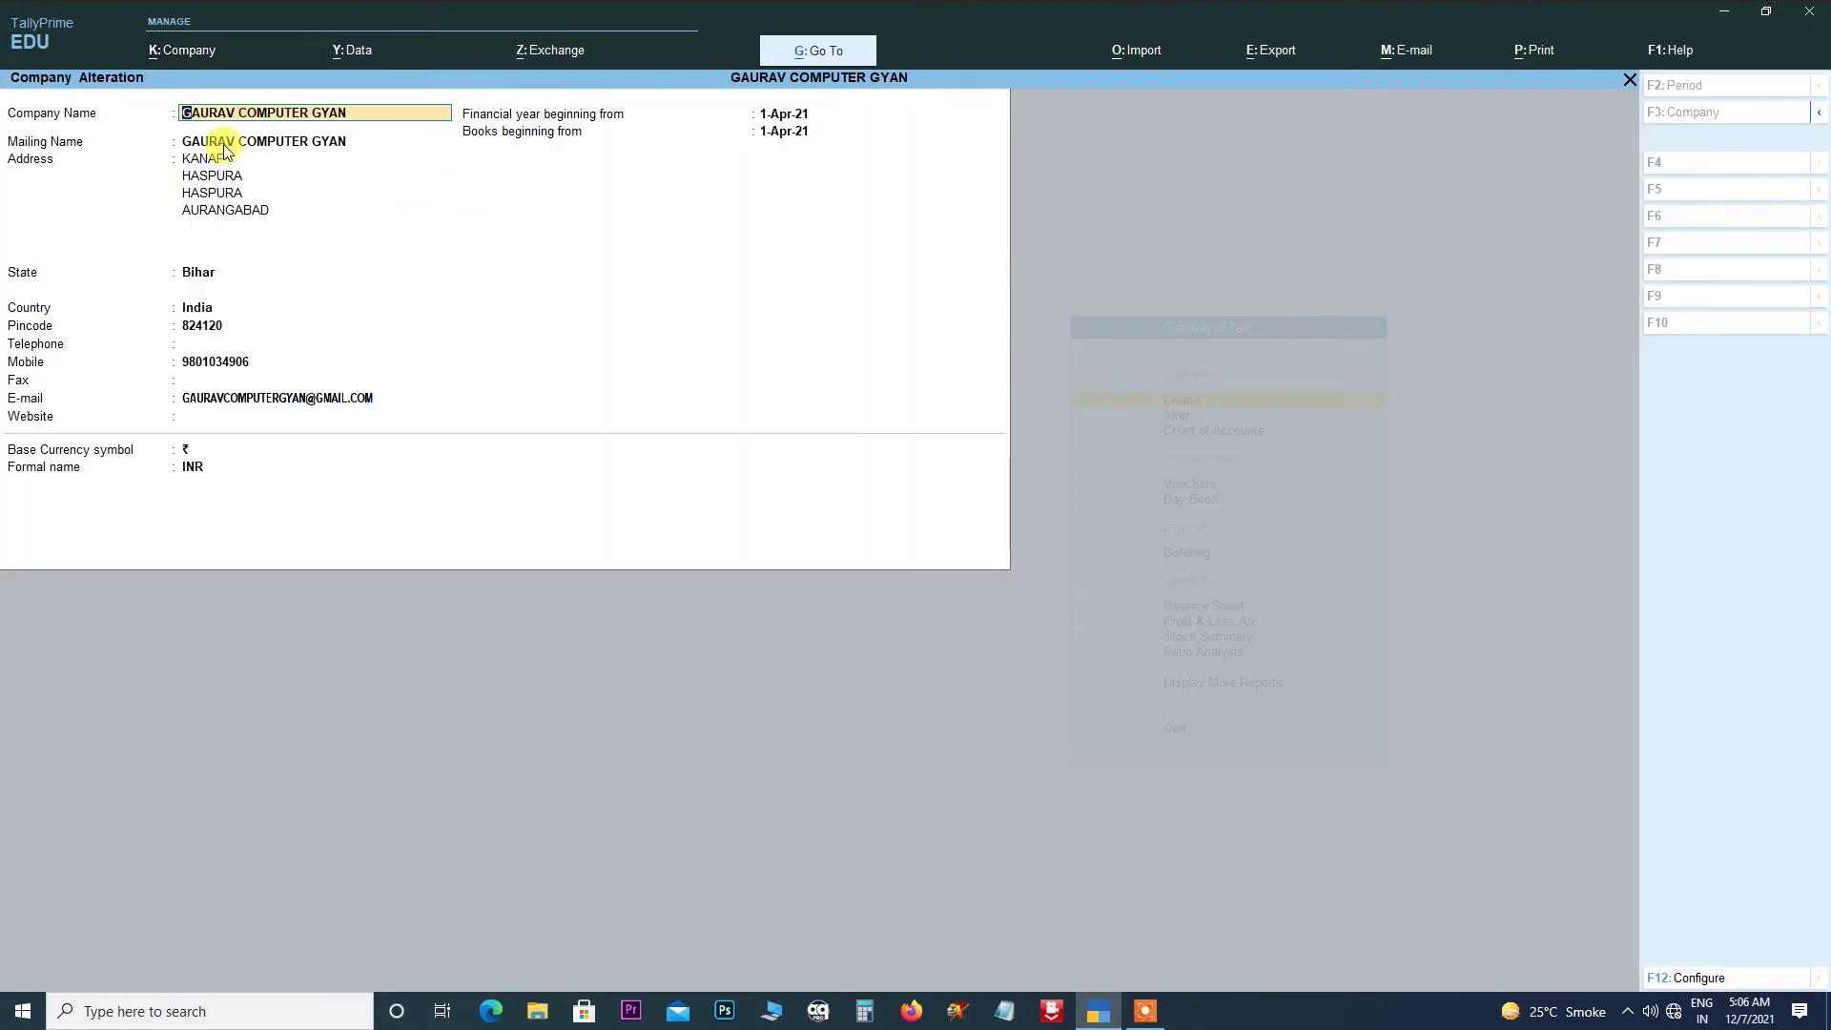
- Quit the alteration without saving and close the Alter Company list
key("BackSpace")
key("Escape")
key("y")
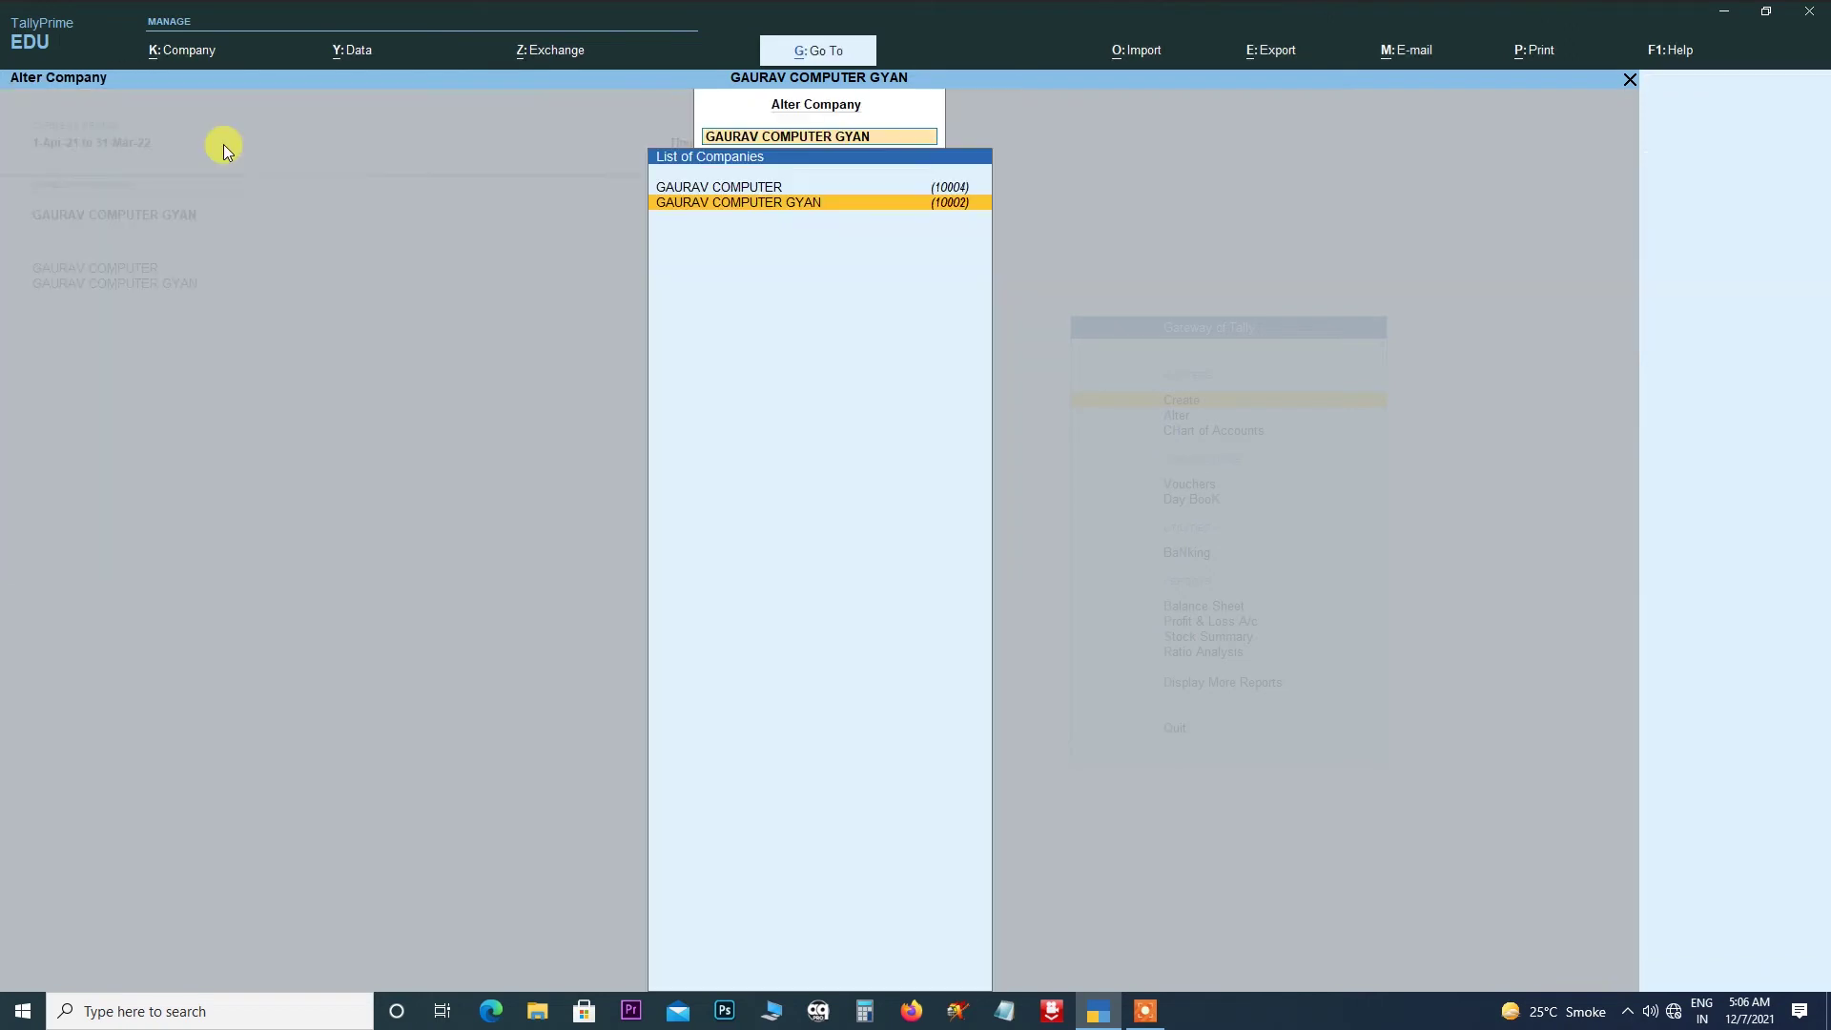
key("Escape")
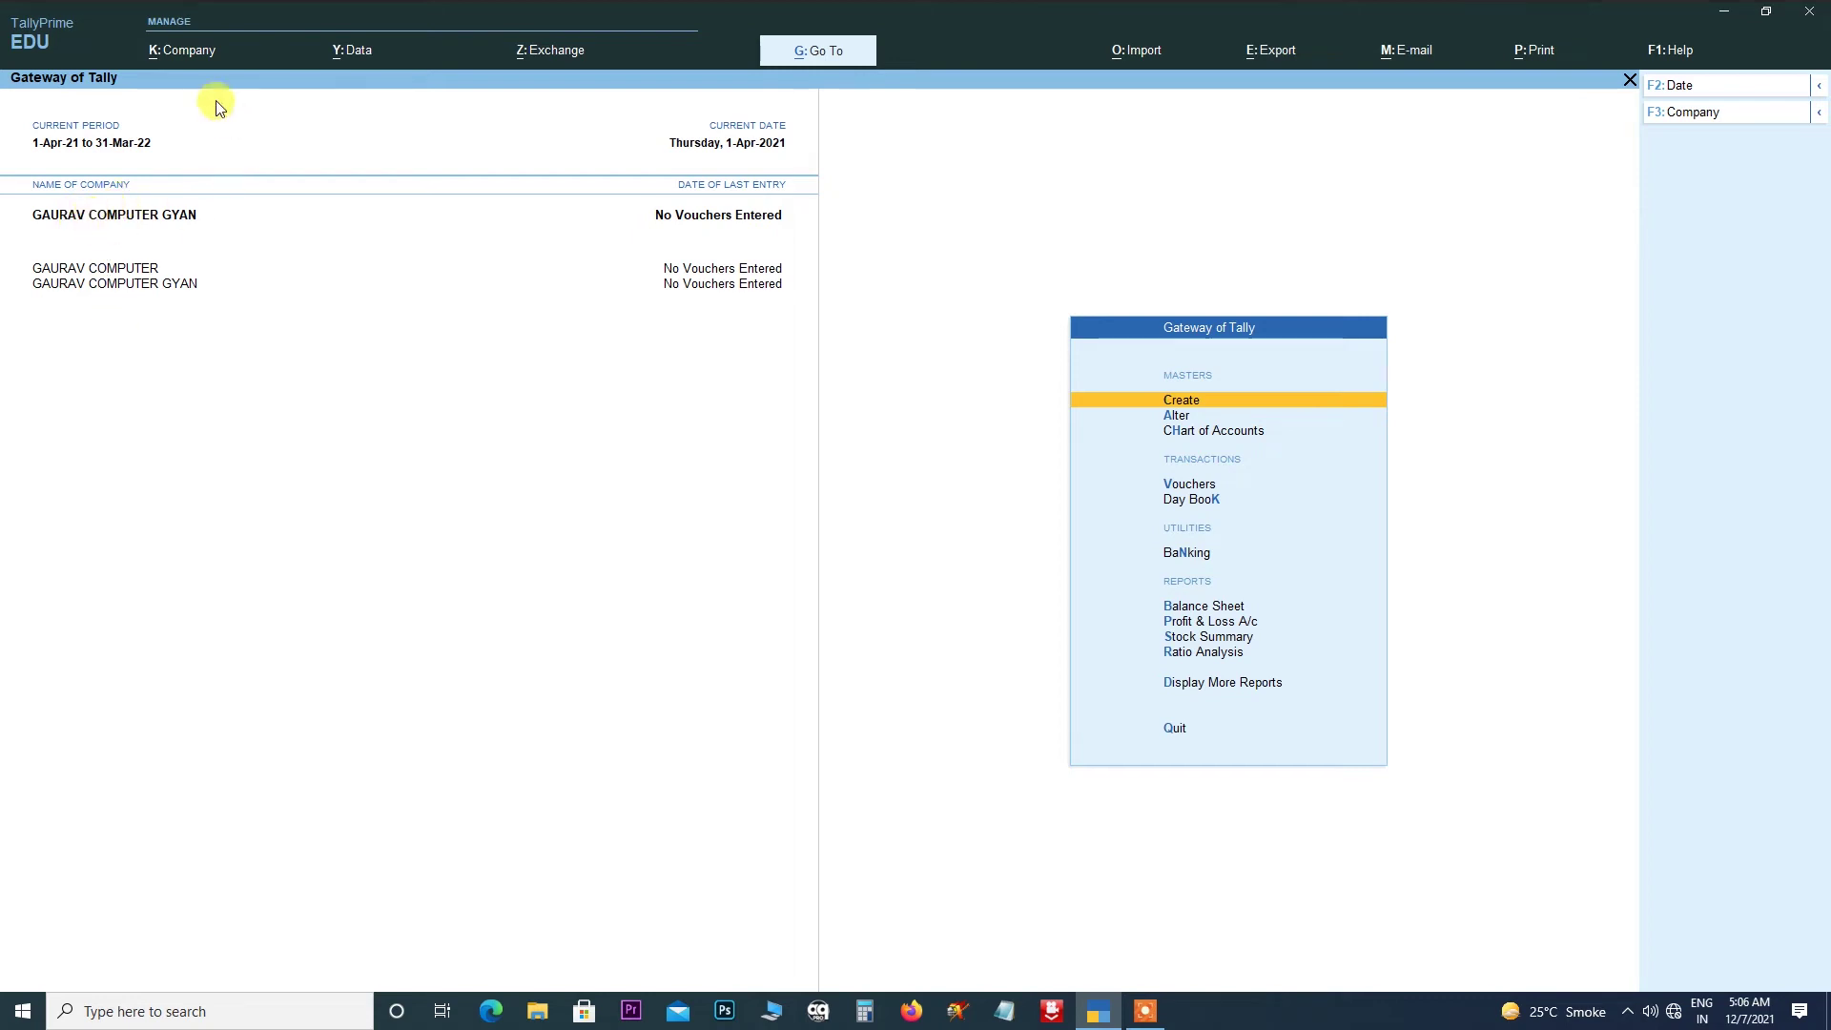
- Delete GAURAV COMPUTER GYAN from its alteration screen with Alt+D, confirming the deletion
left_click(183, 50)
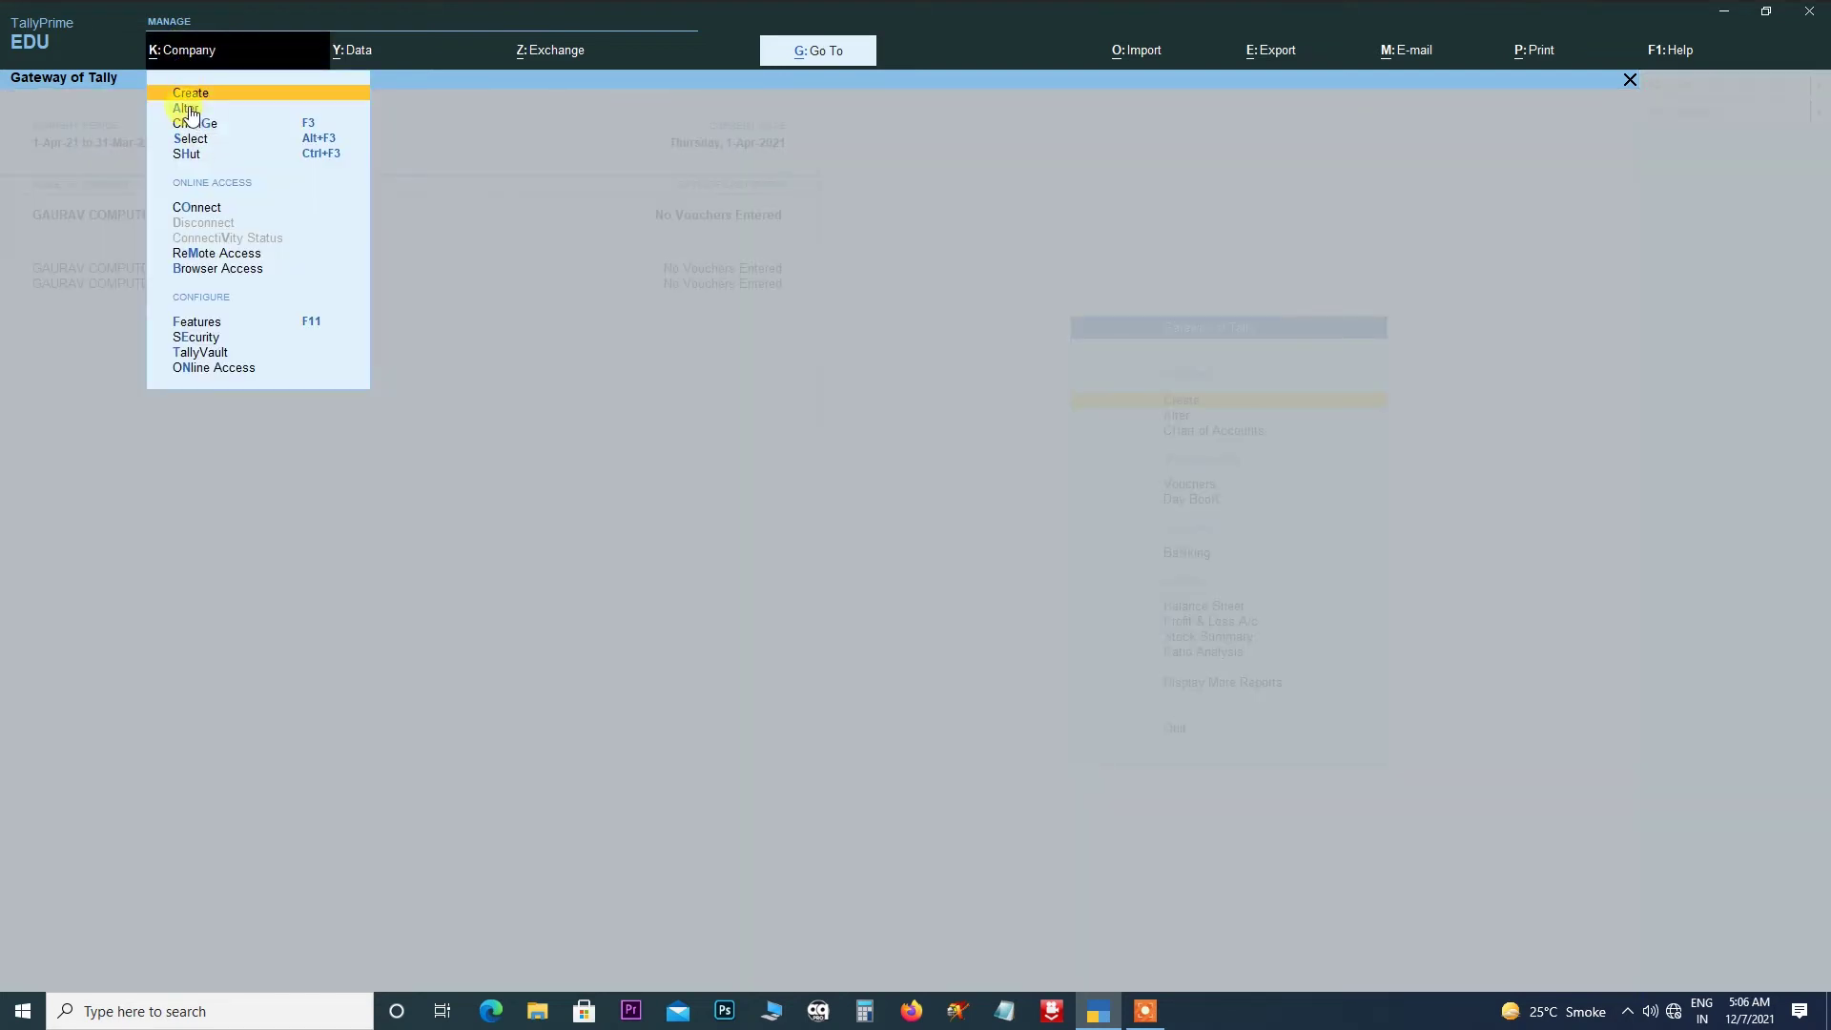
left_click(186, 108)
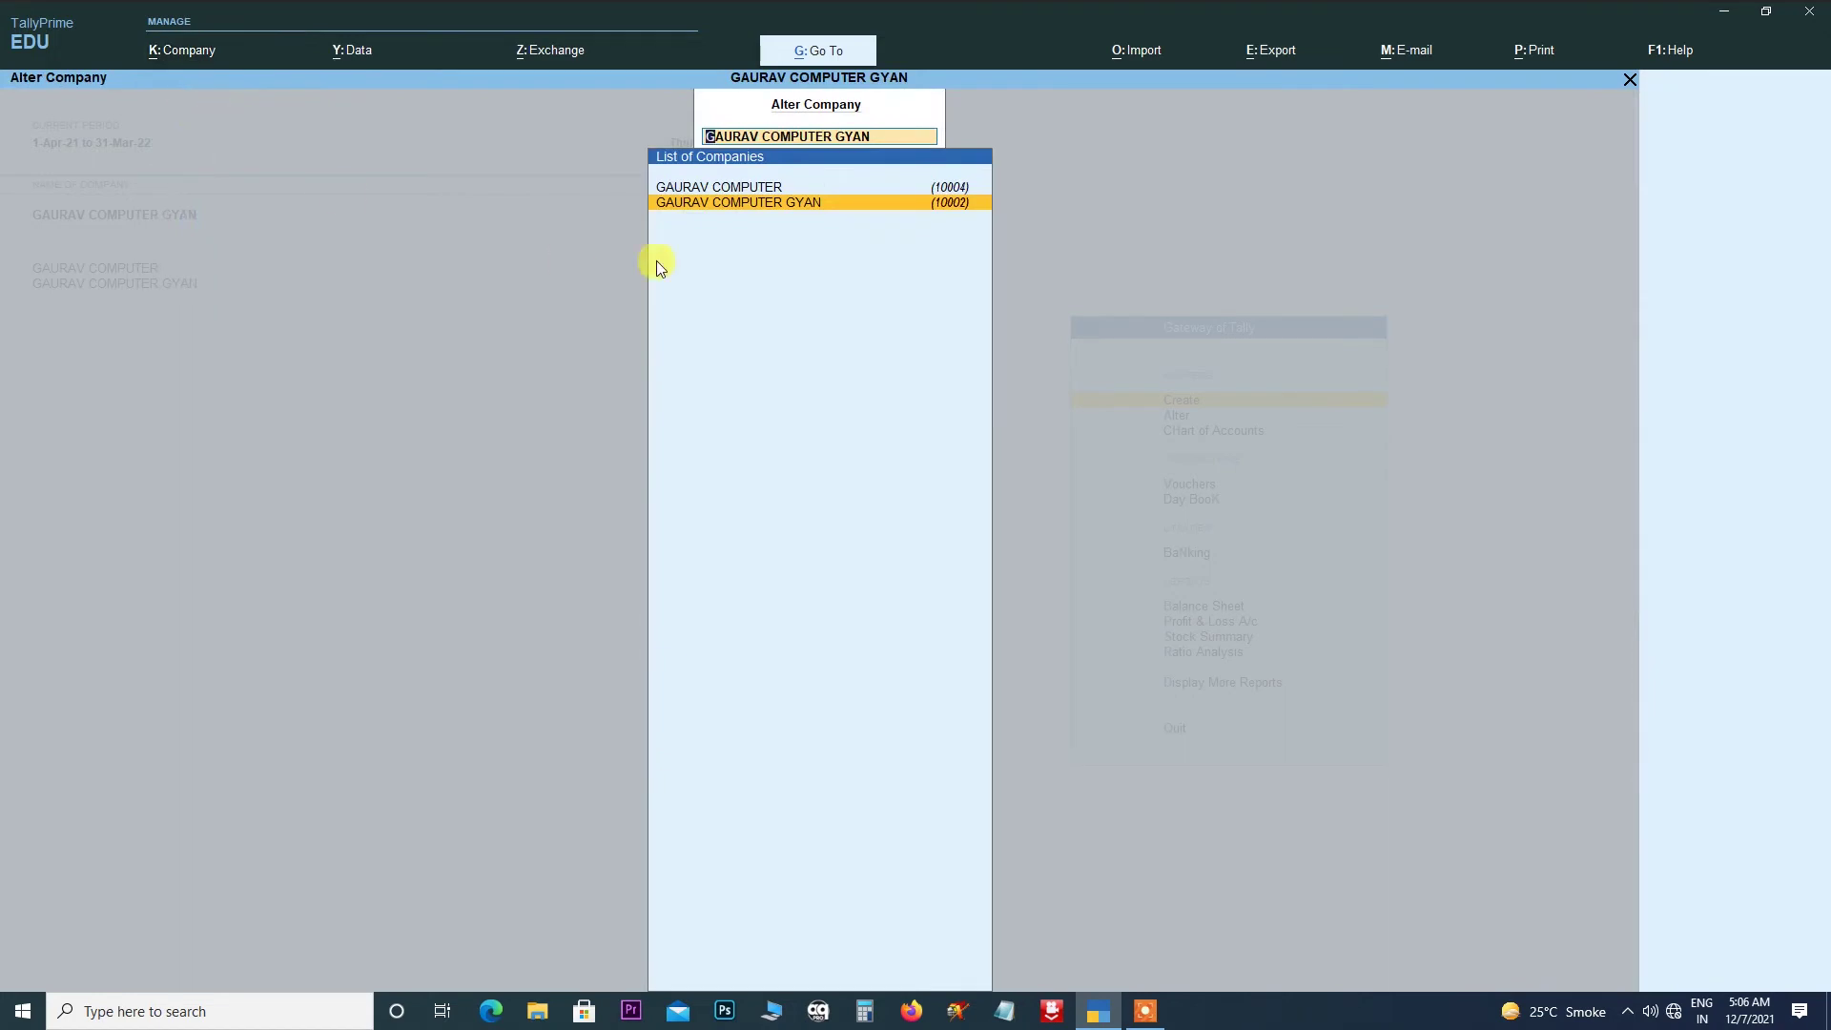
left_click(753, 204)
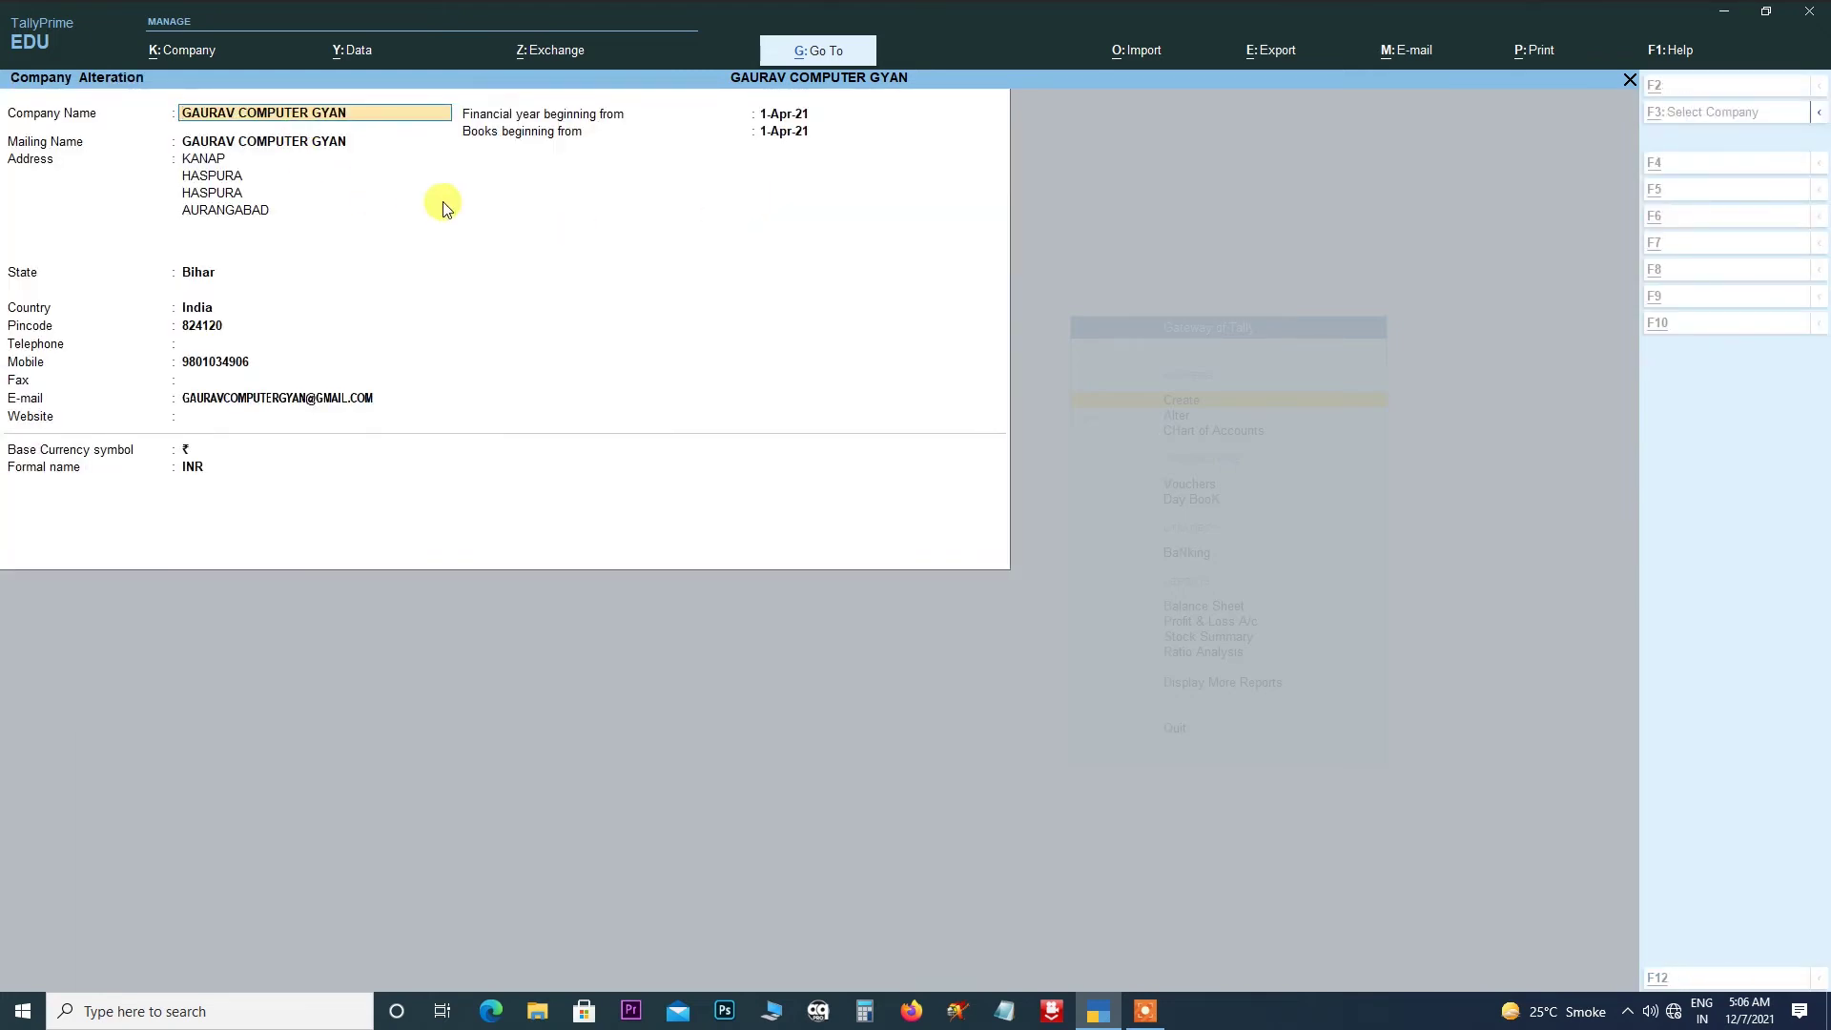
key("alt+d")
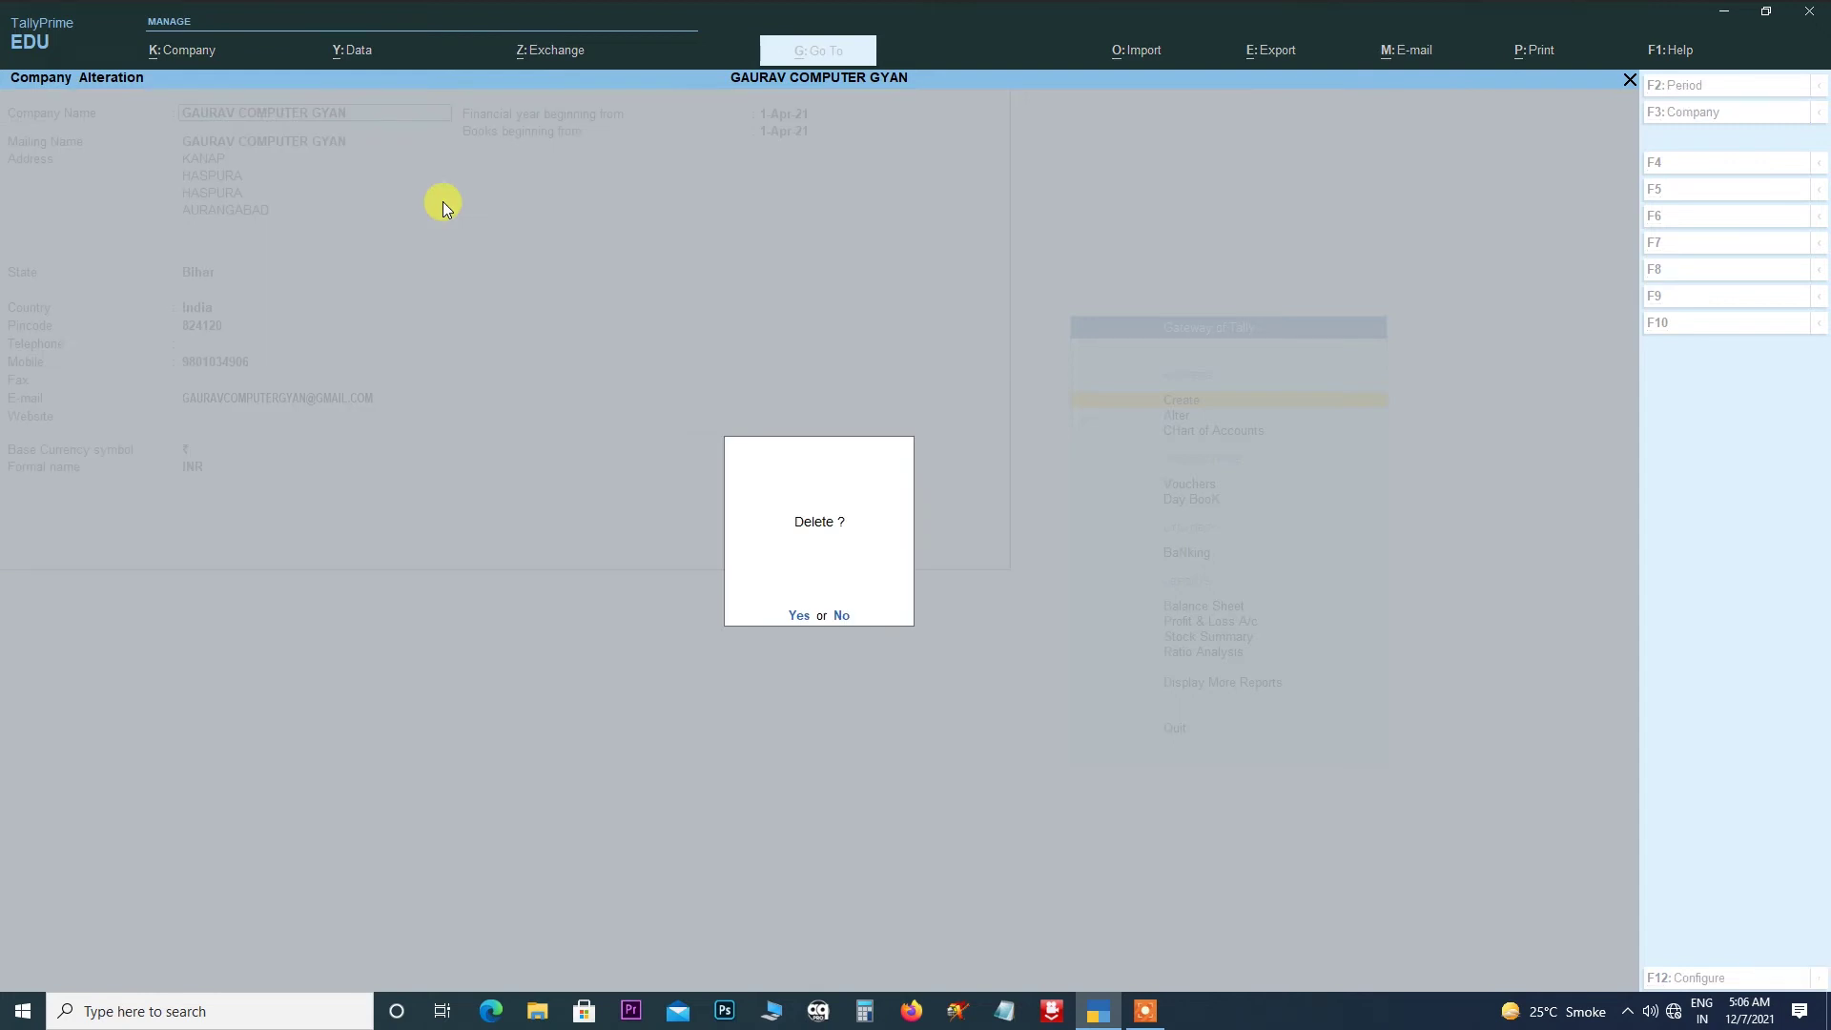
key("y")
key("y")
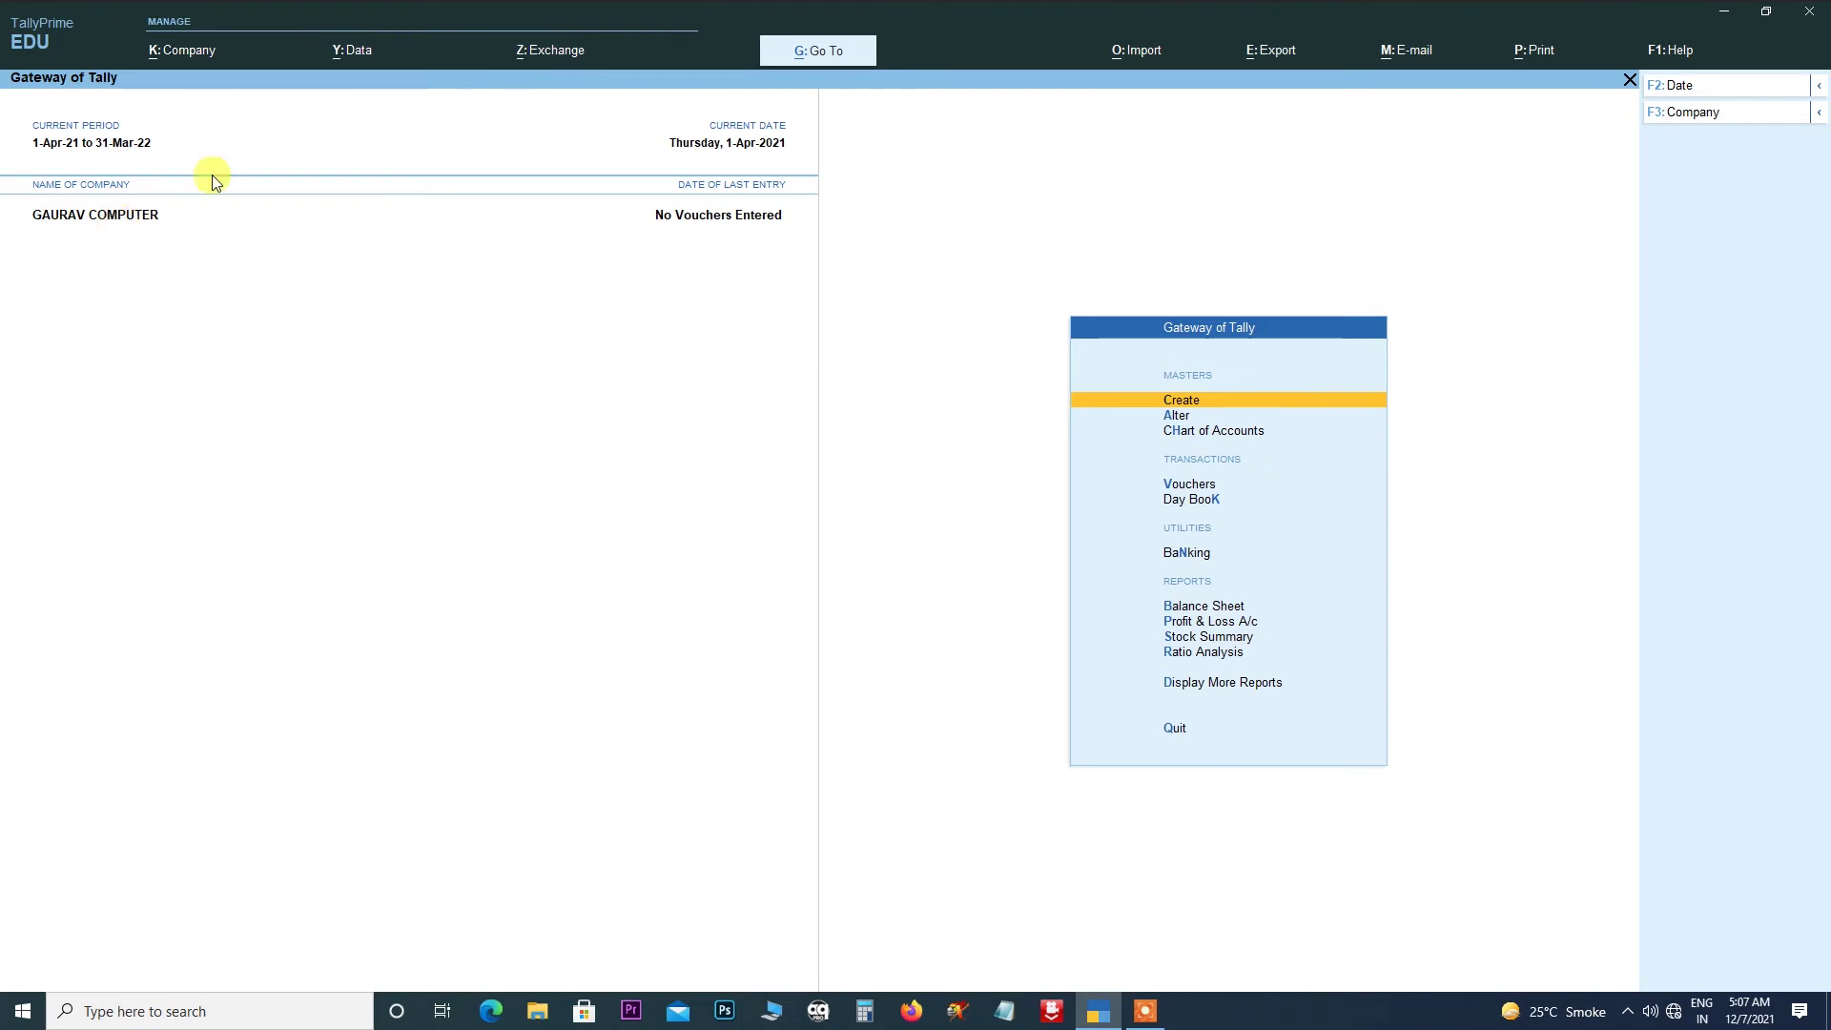
left_click(177, 54)
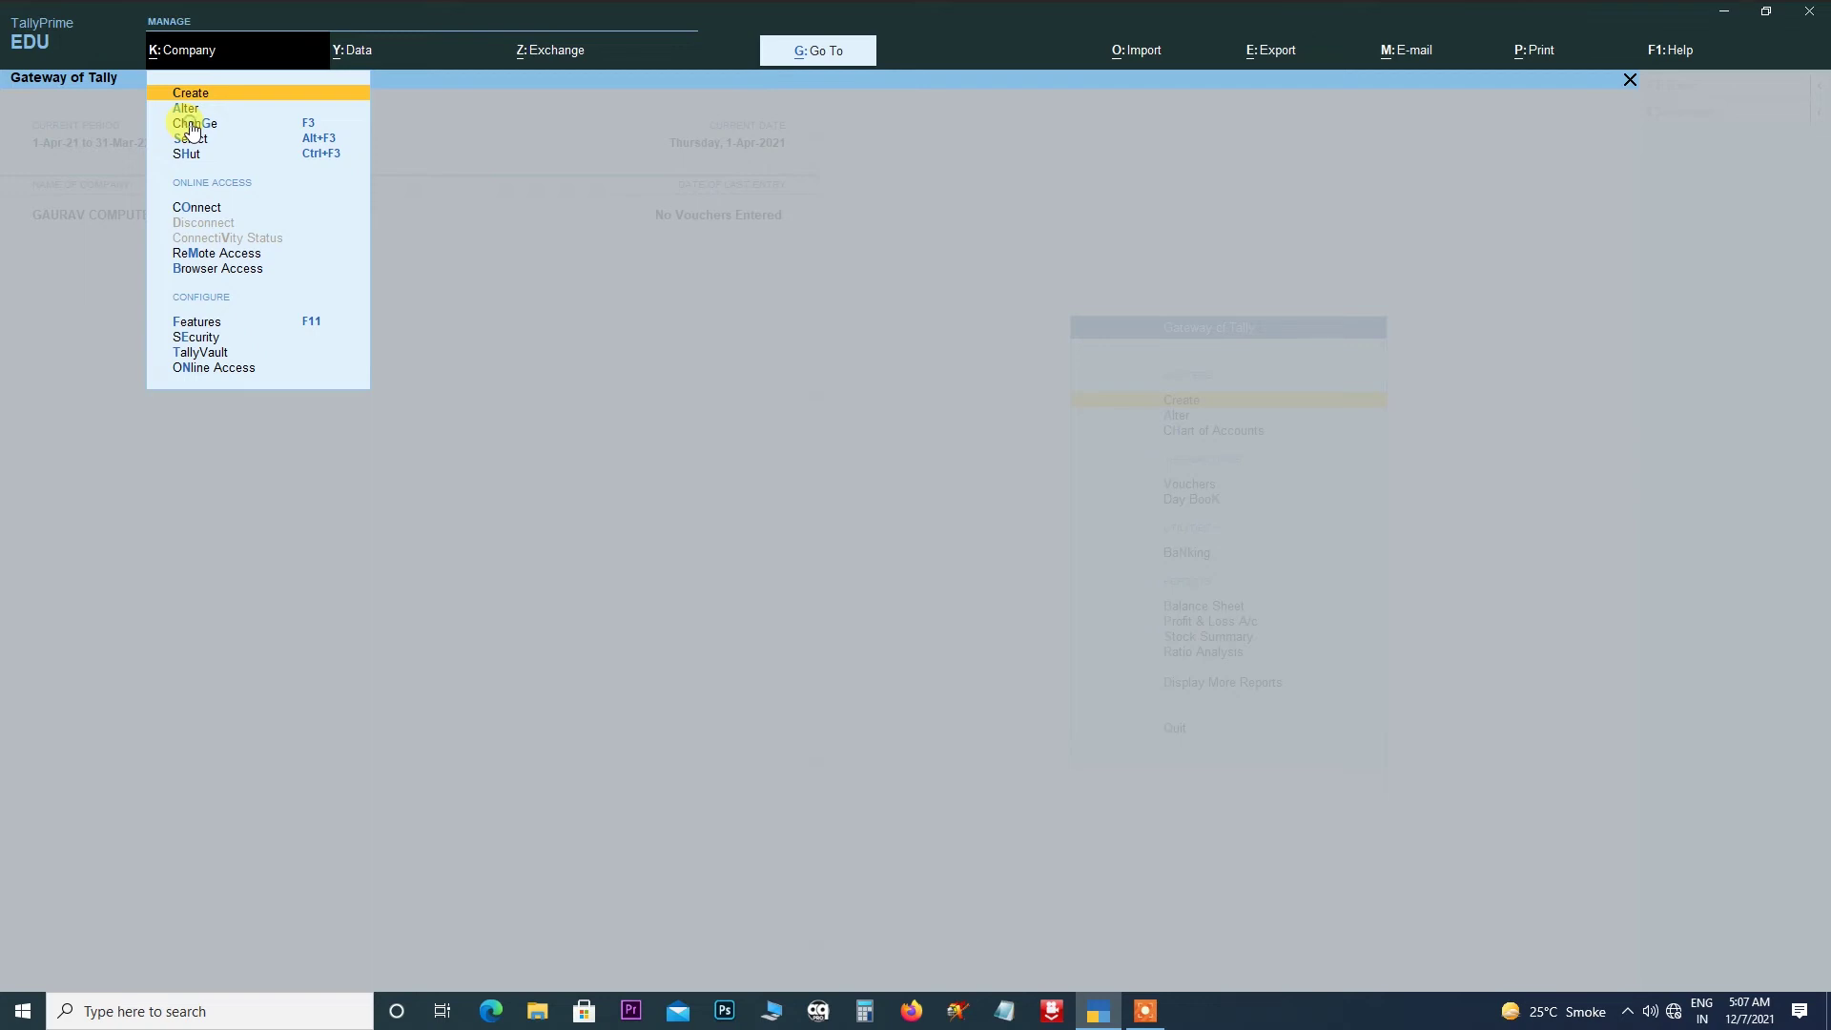
left_click(192, 126)
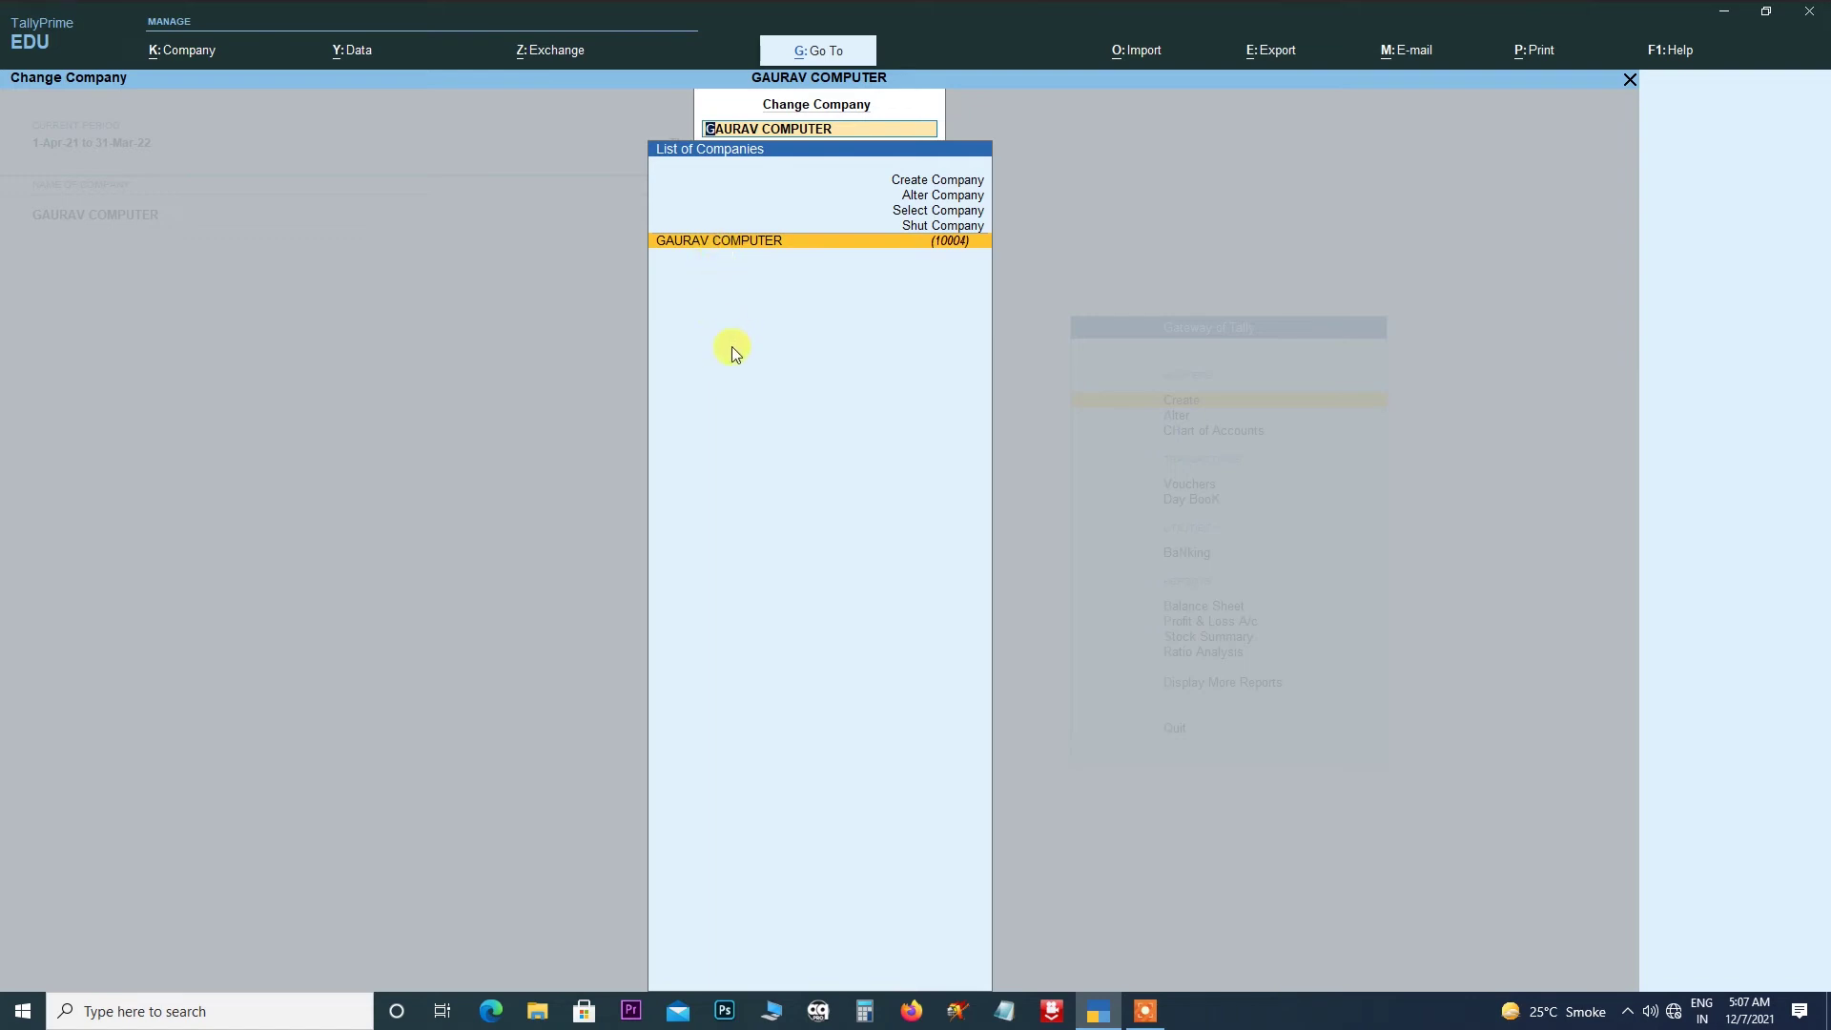
key("BackSpace")
key("Escape")
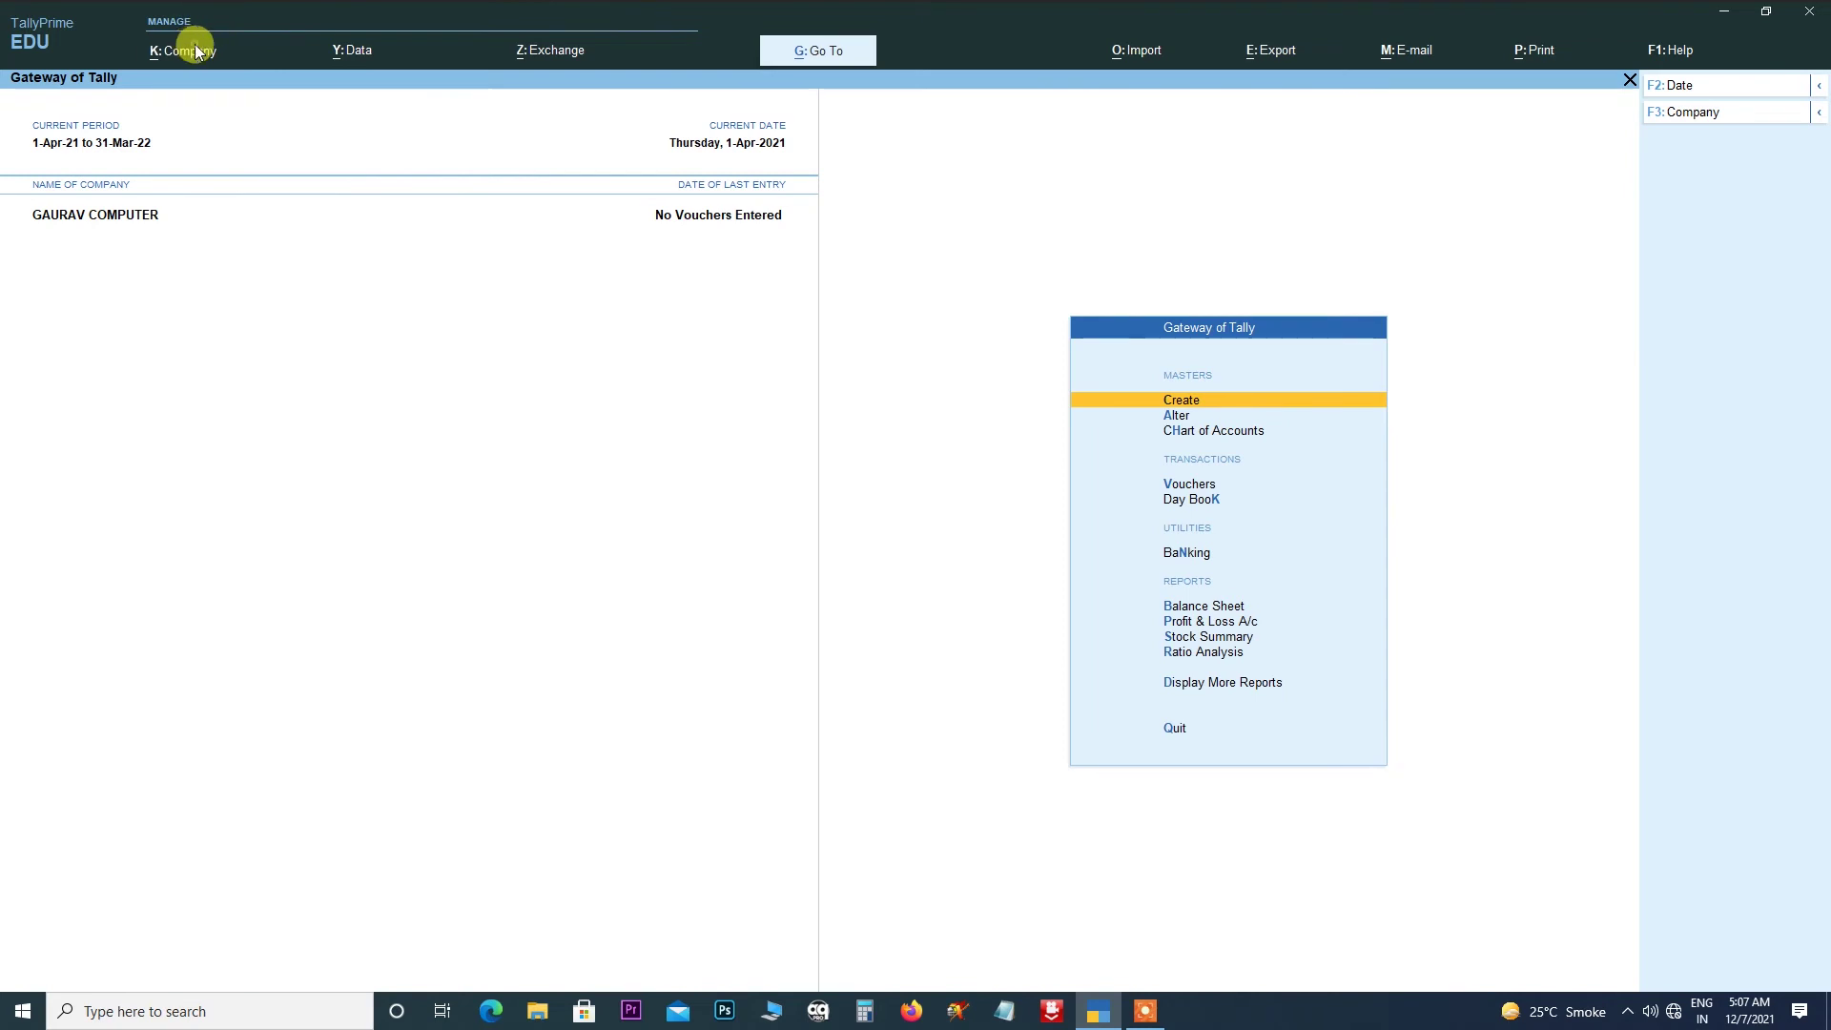
left_click(195, 50)
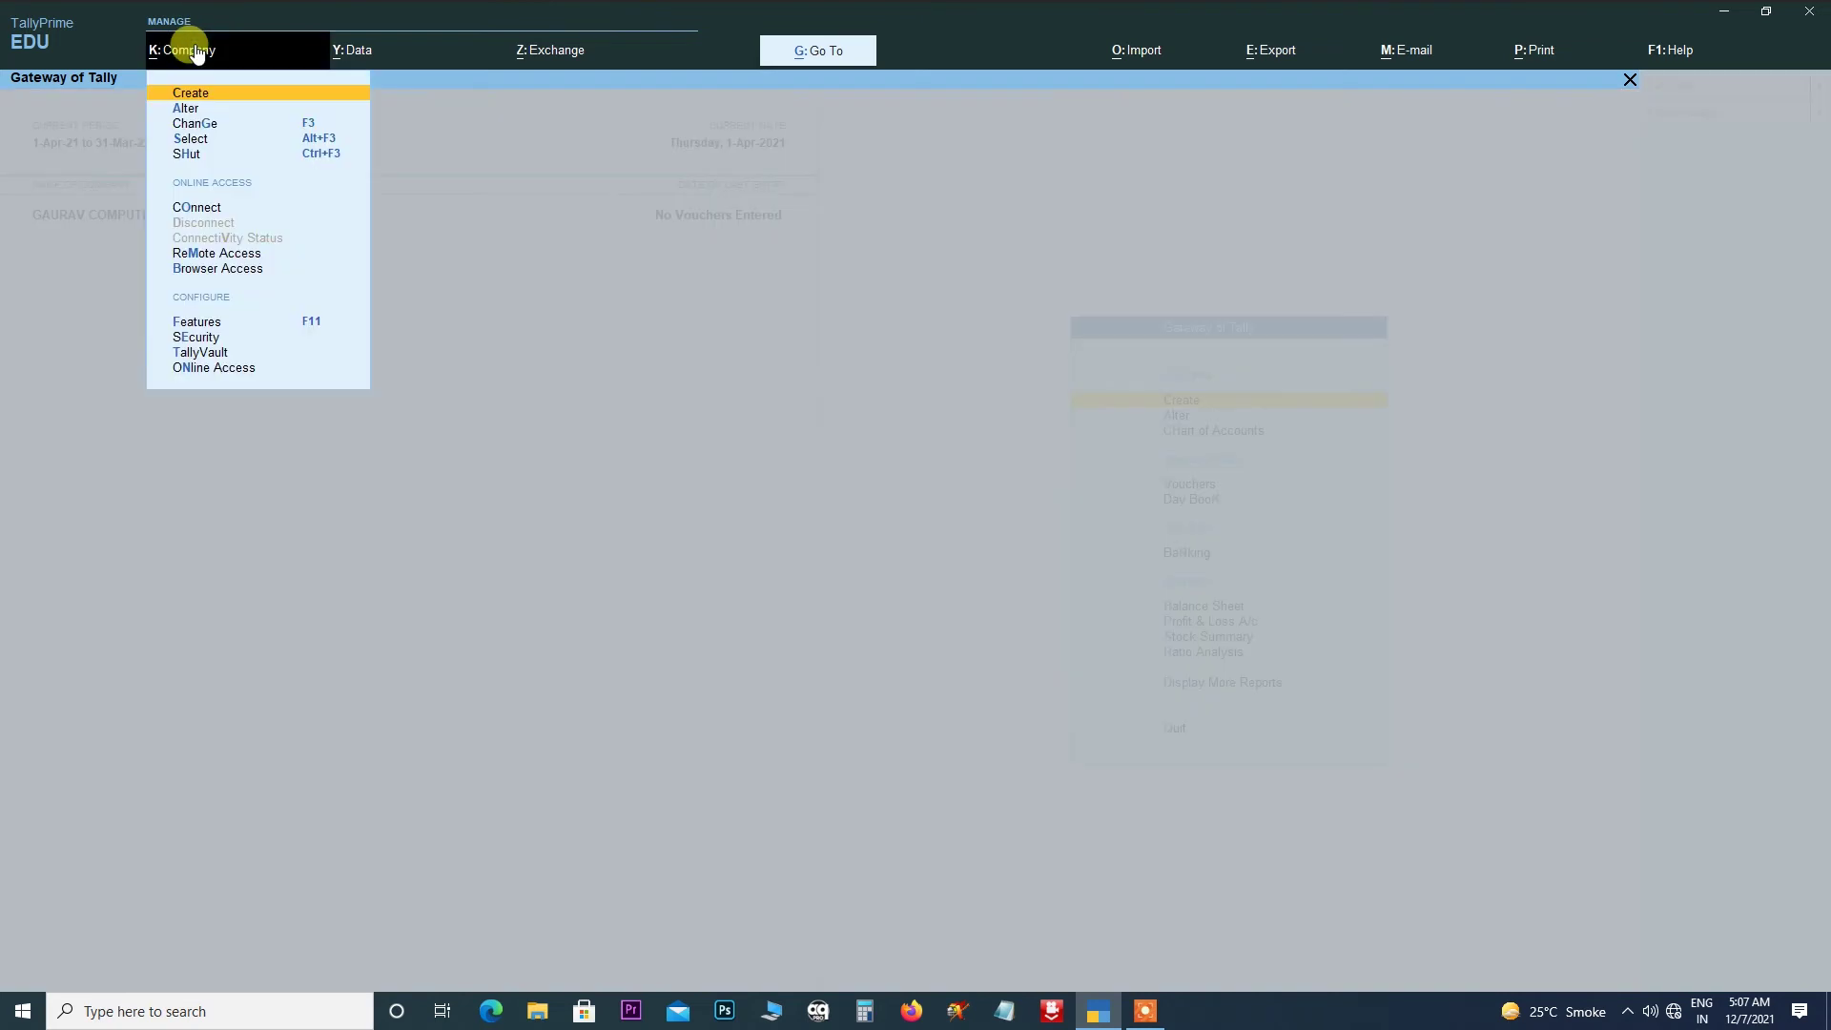
left_click(200, 139)
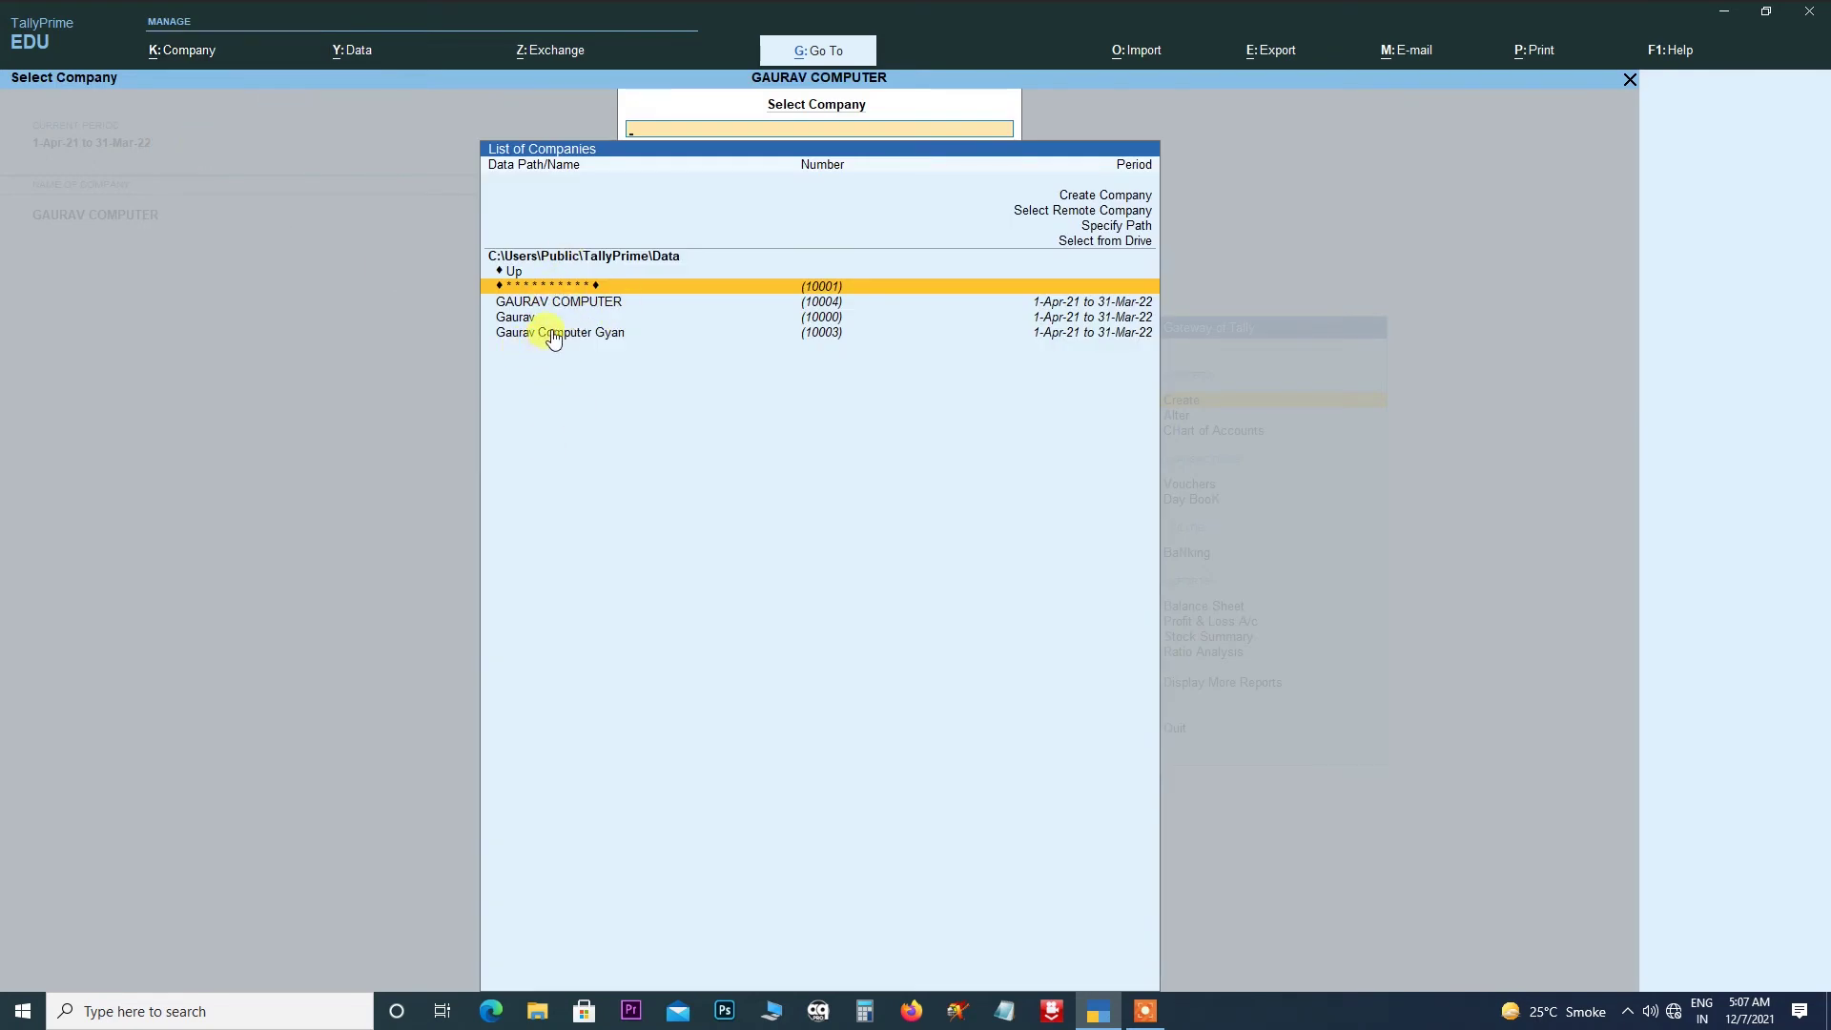
left_click(552, 336)
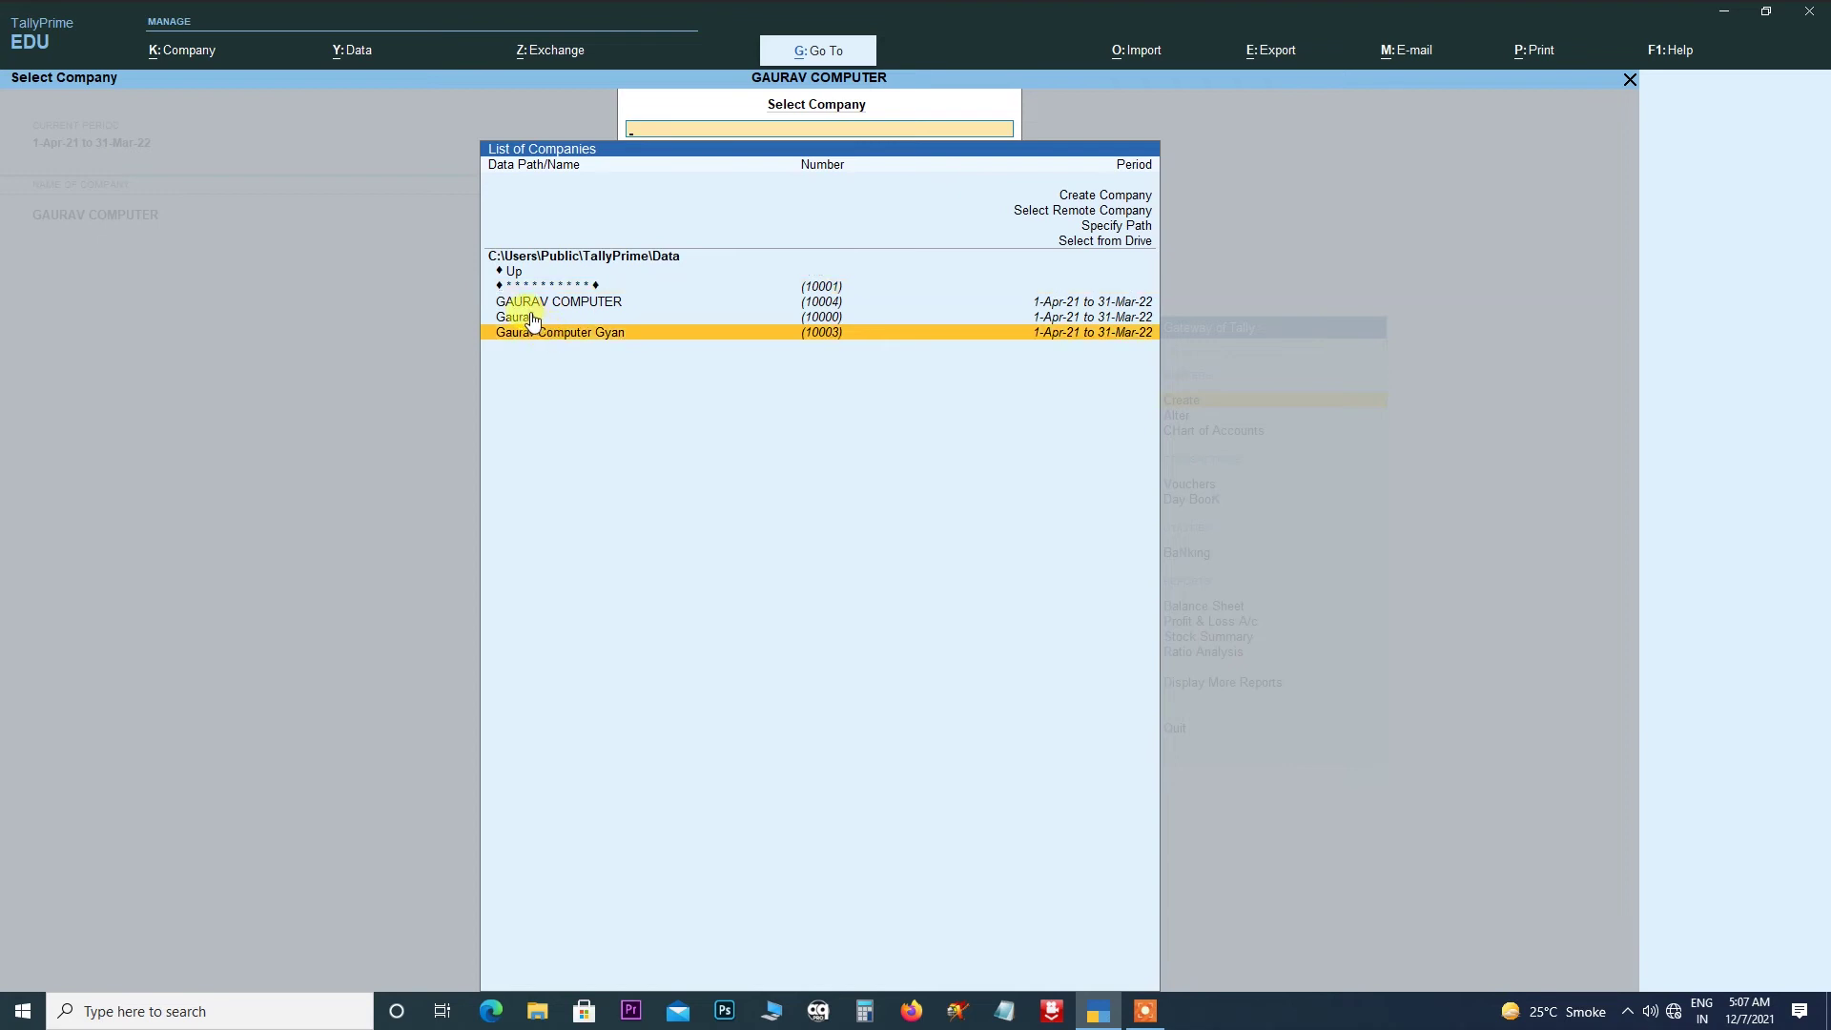
left_click(536, 317)
left_click(551, 301)
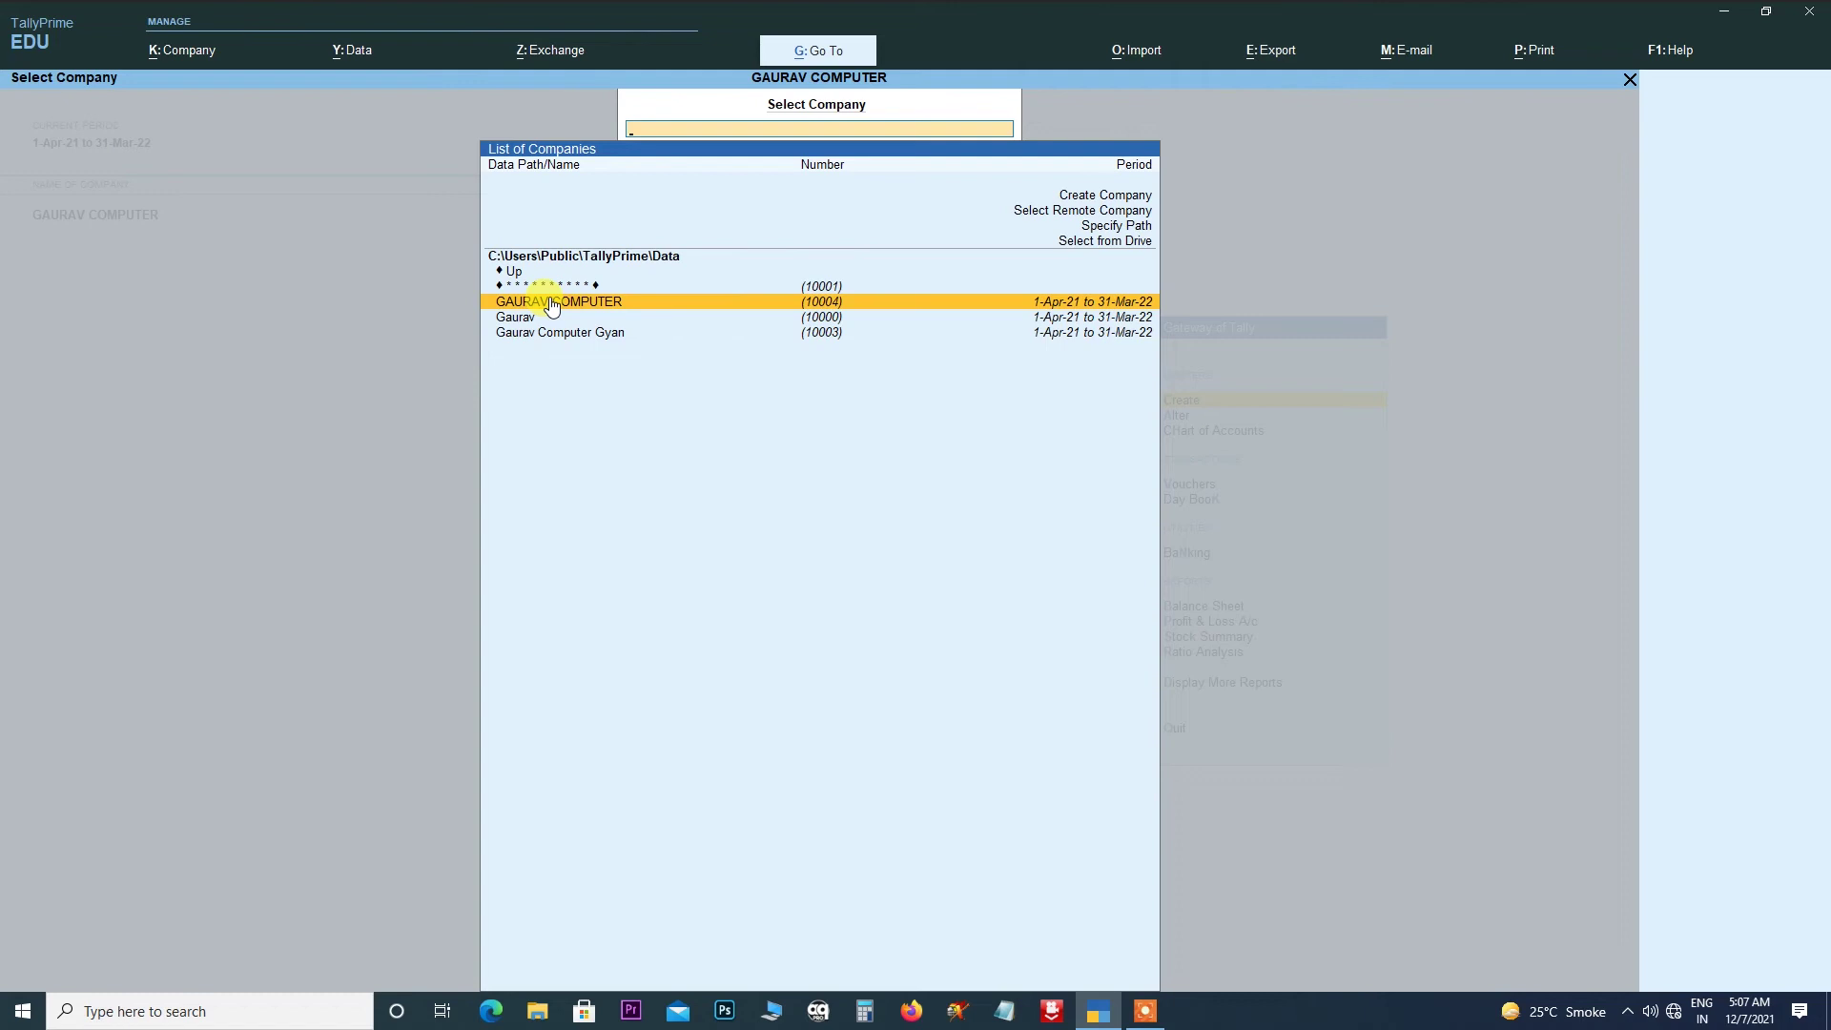
left_click(551, 304)
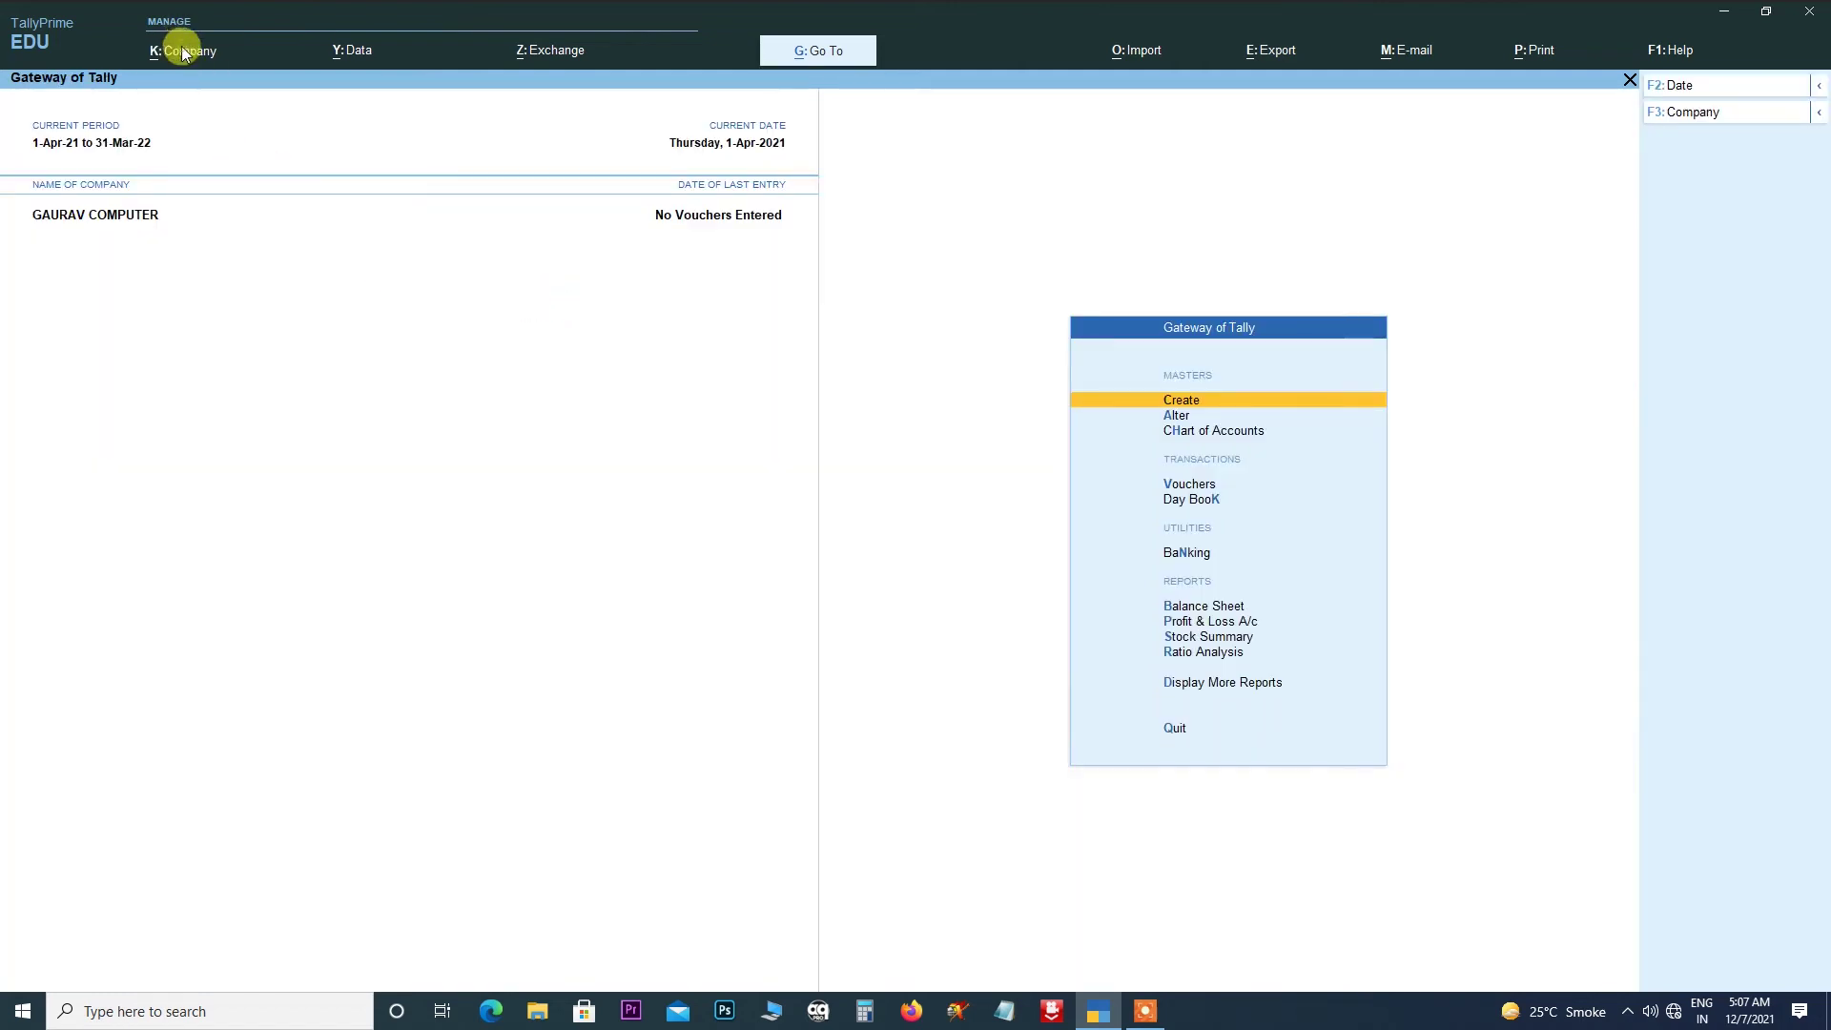
left_click(182, 52)
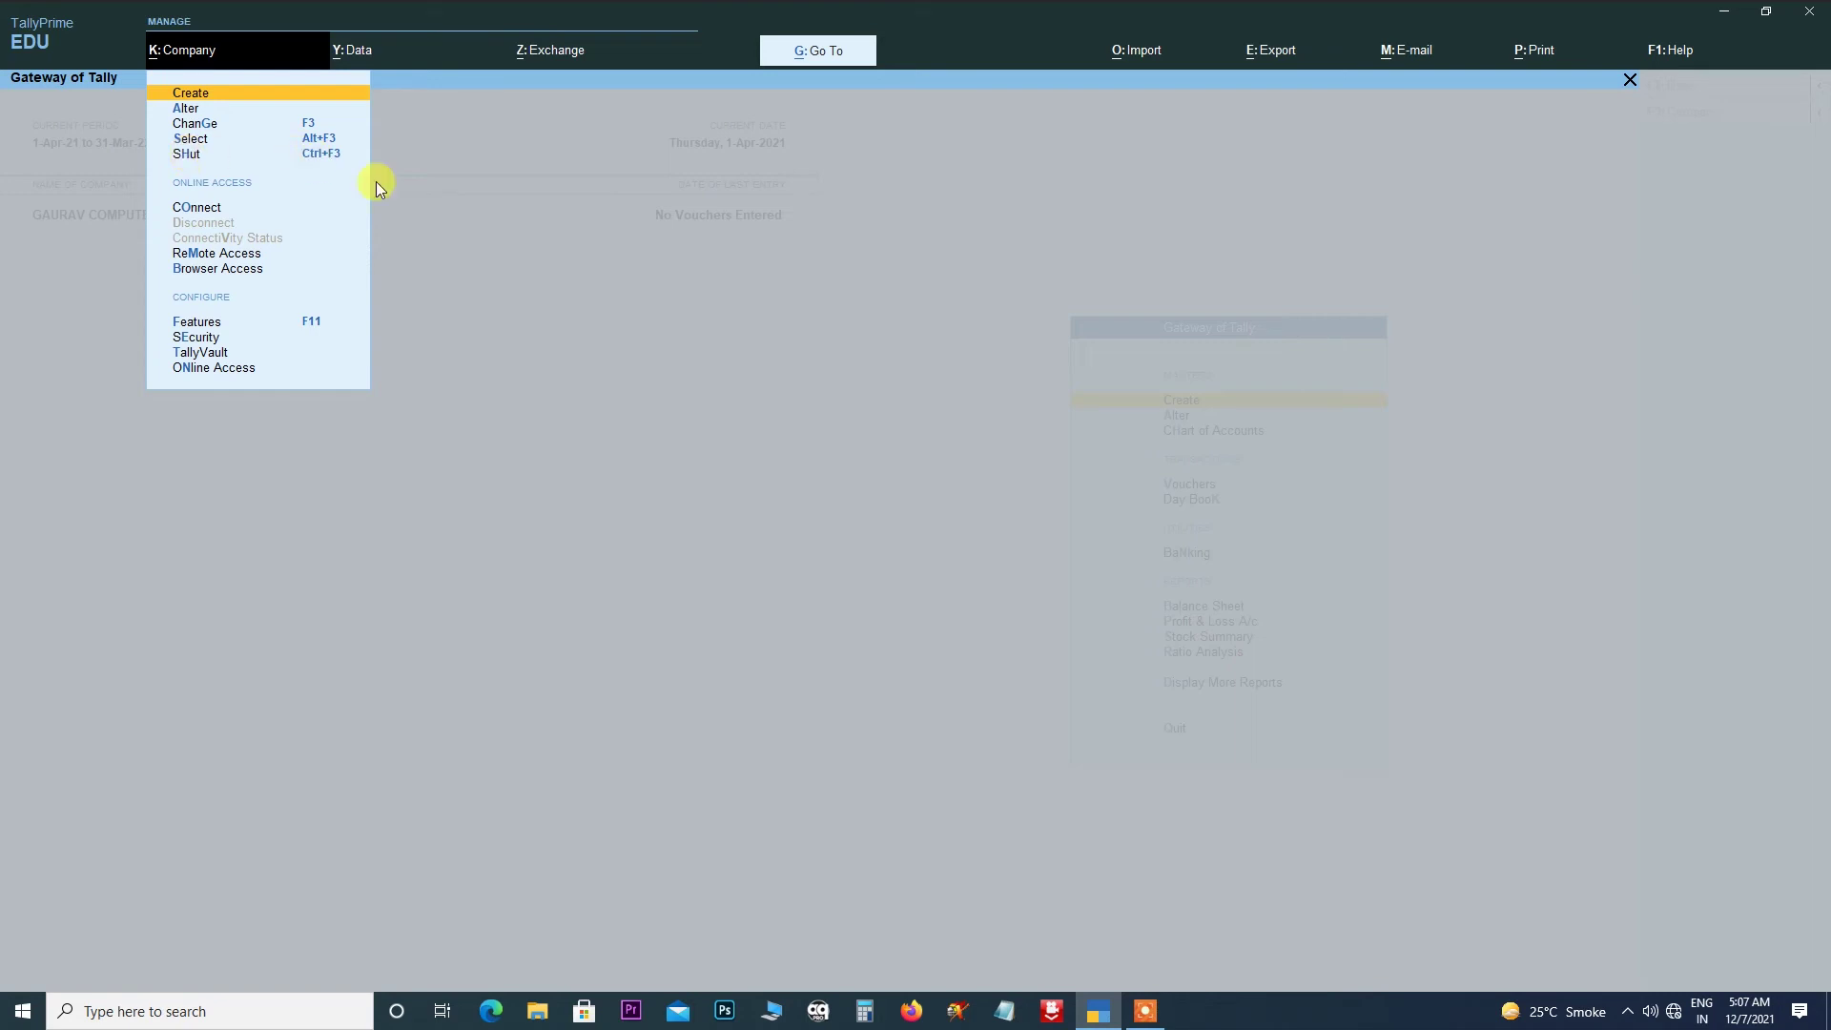
left_click(523, 277)
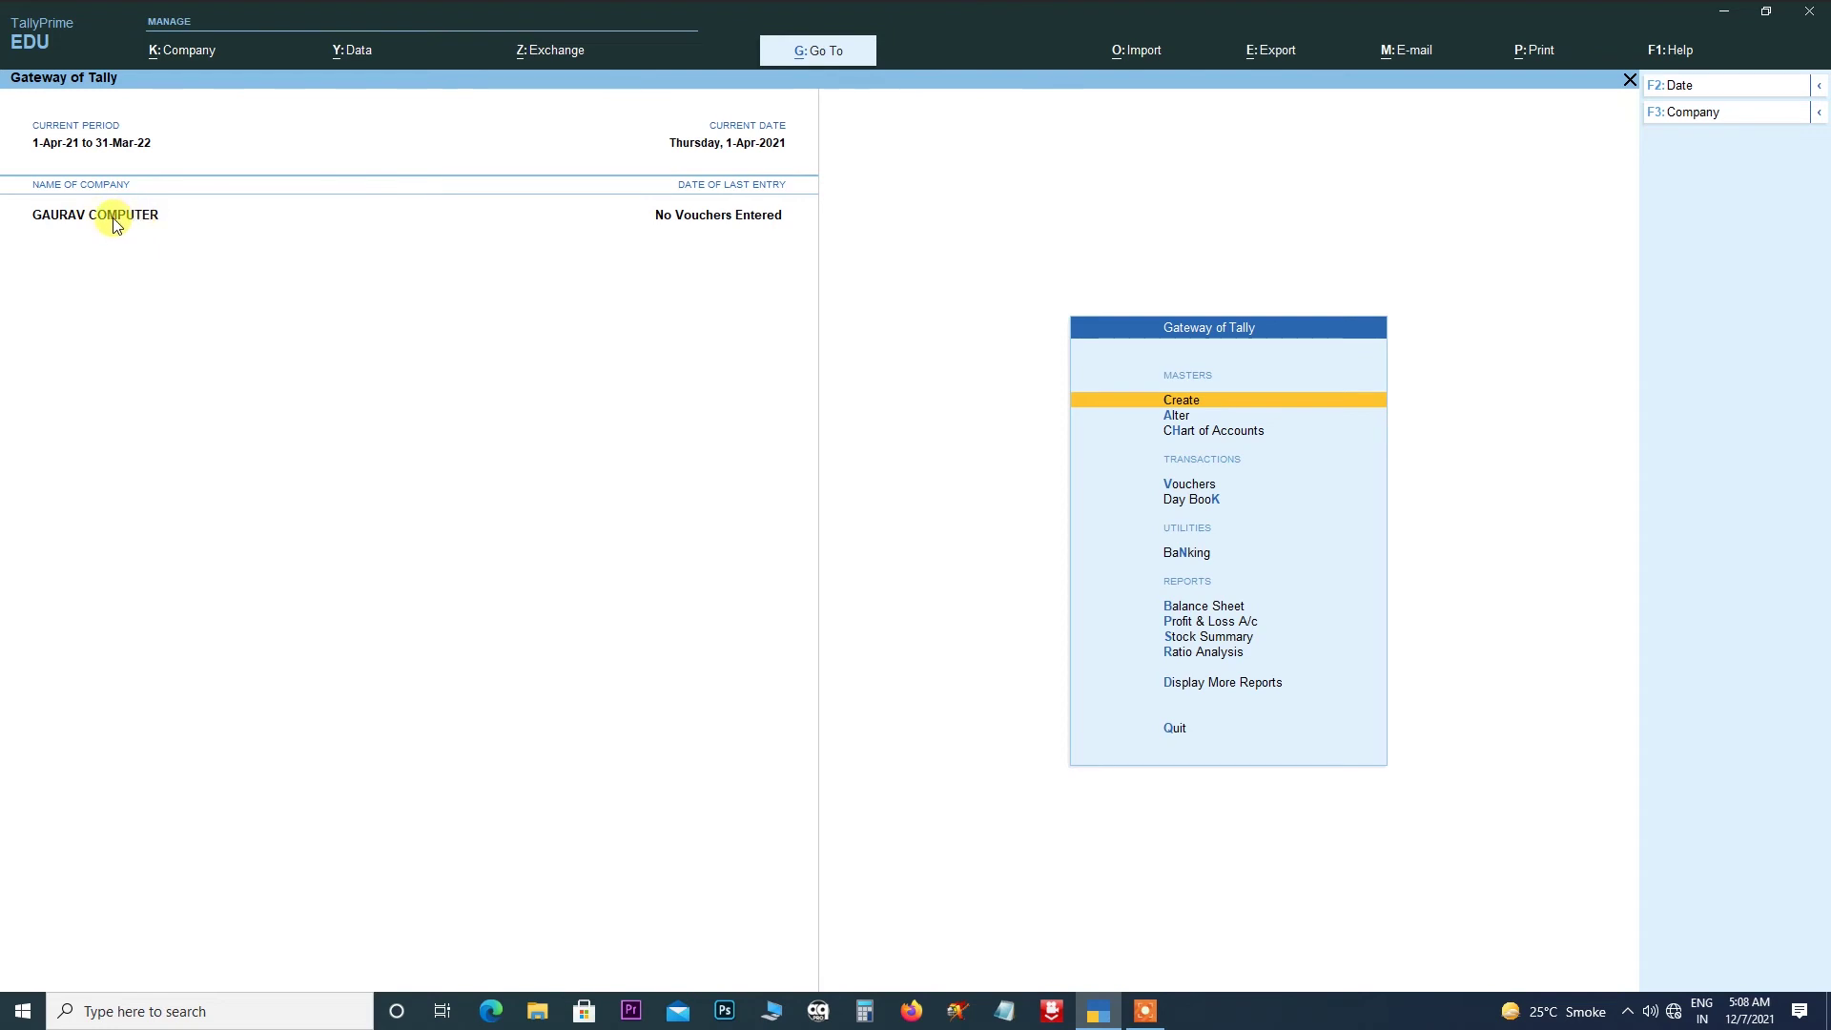
- Shut GAURAV COMPUTER, then reload it from the Select Company list
left_click(185, 54)
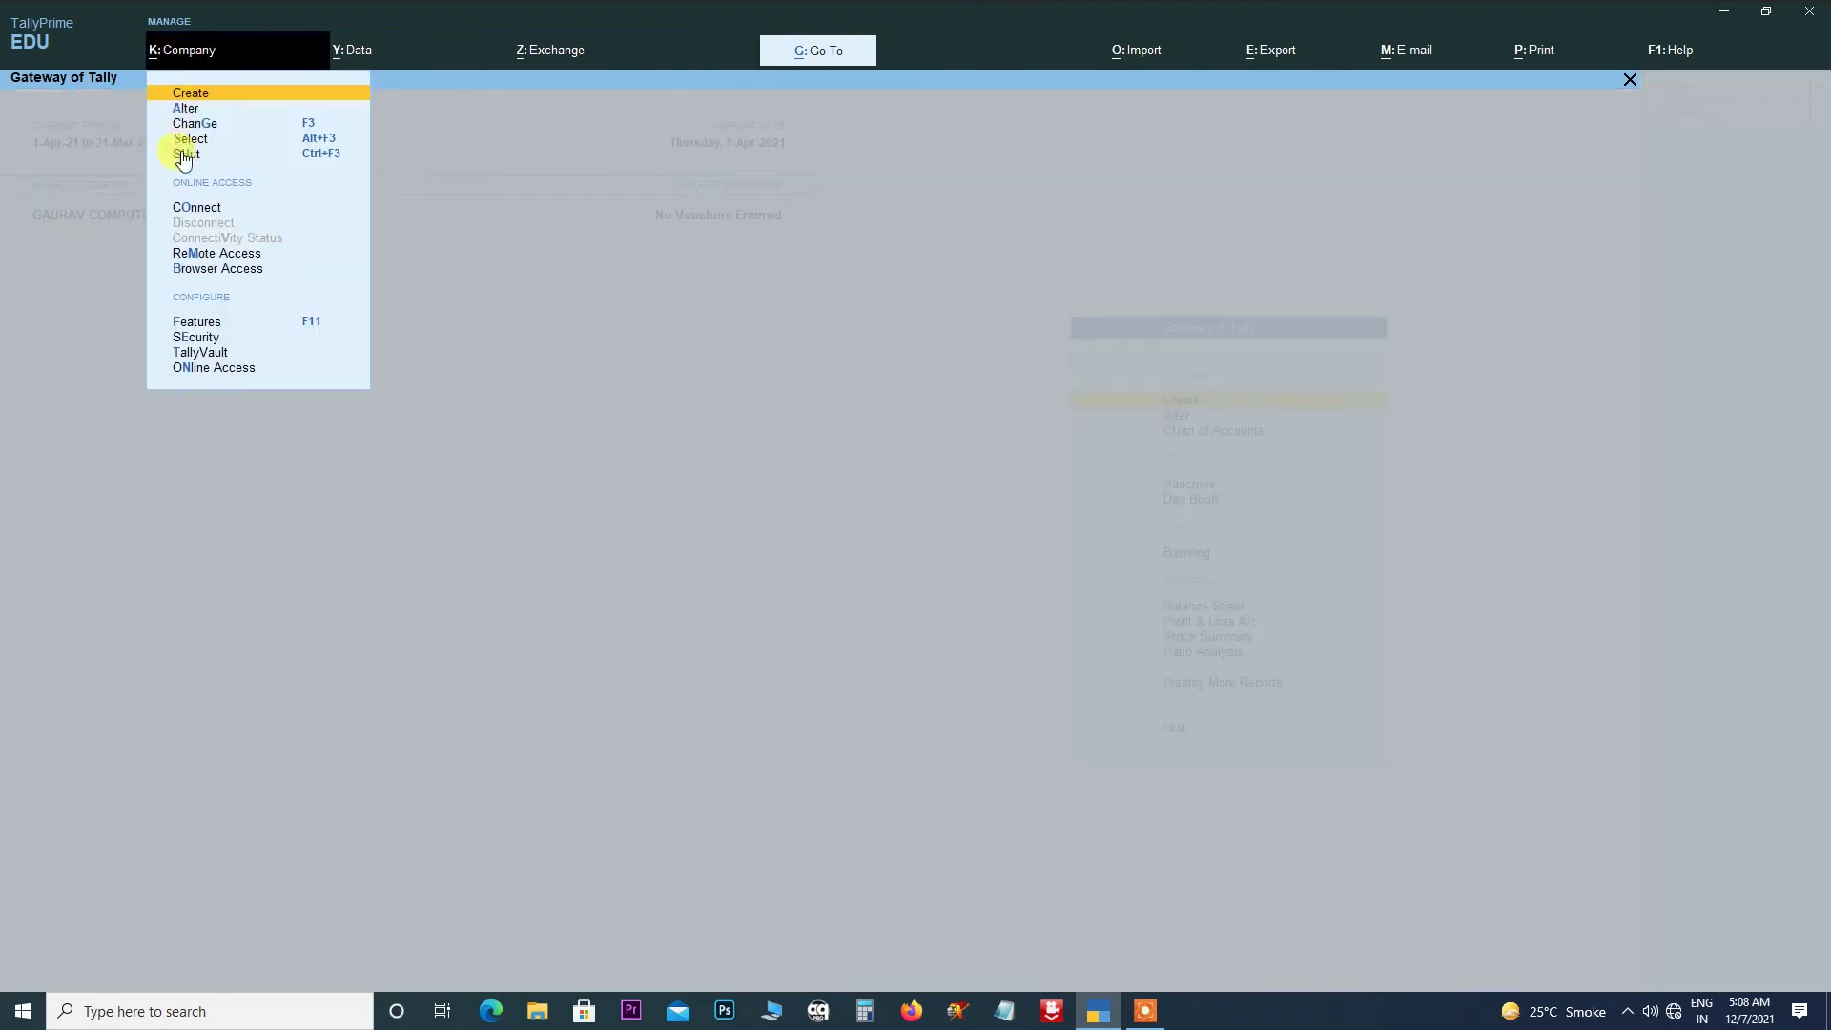
left_click(182, 150)
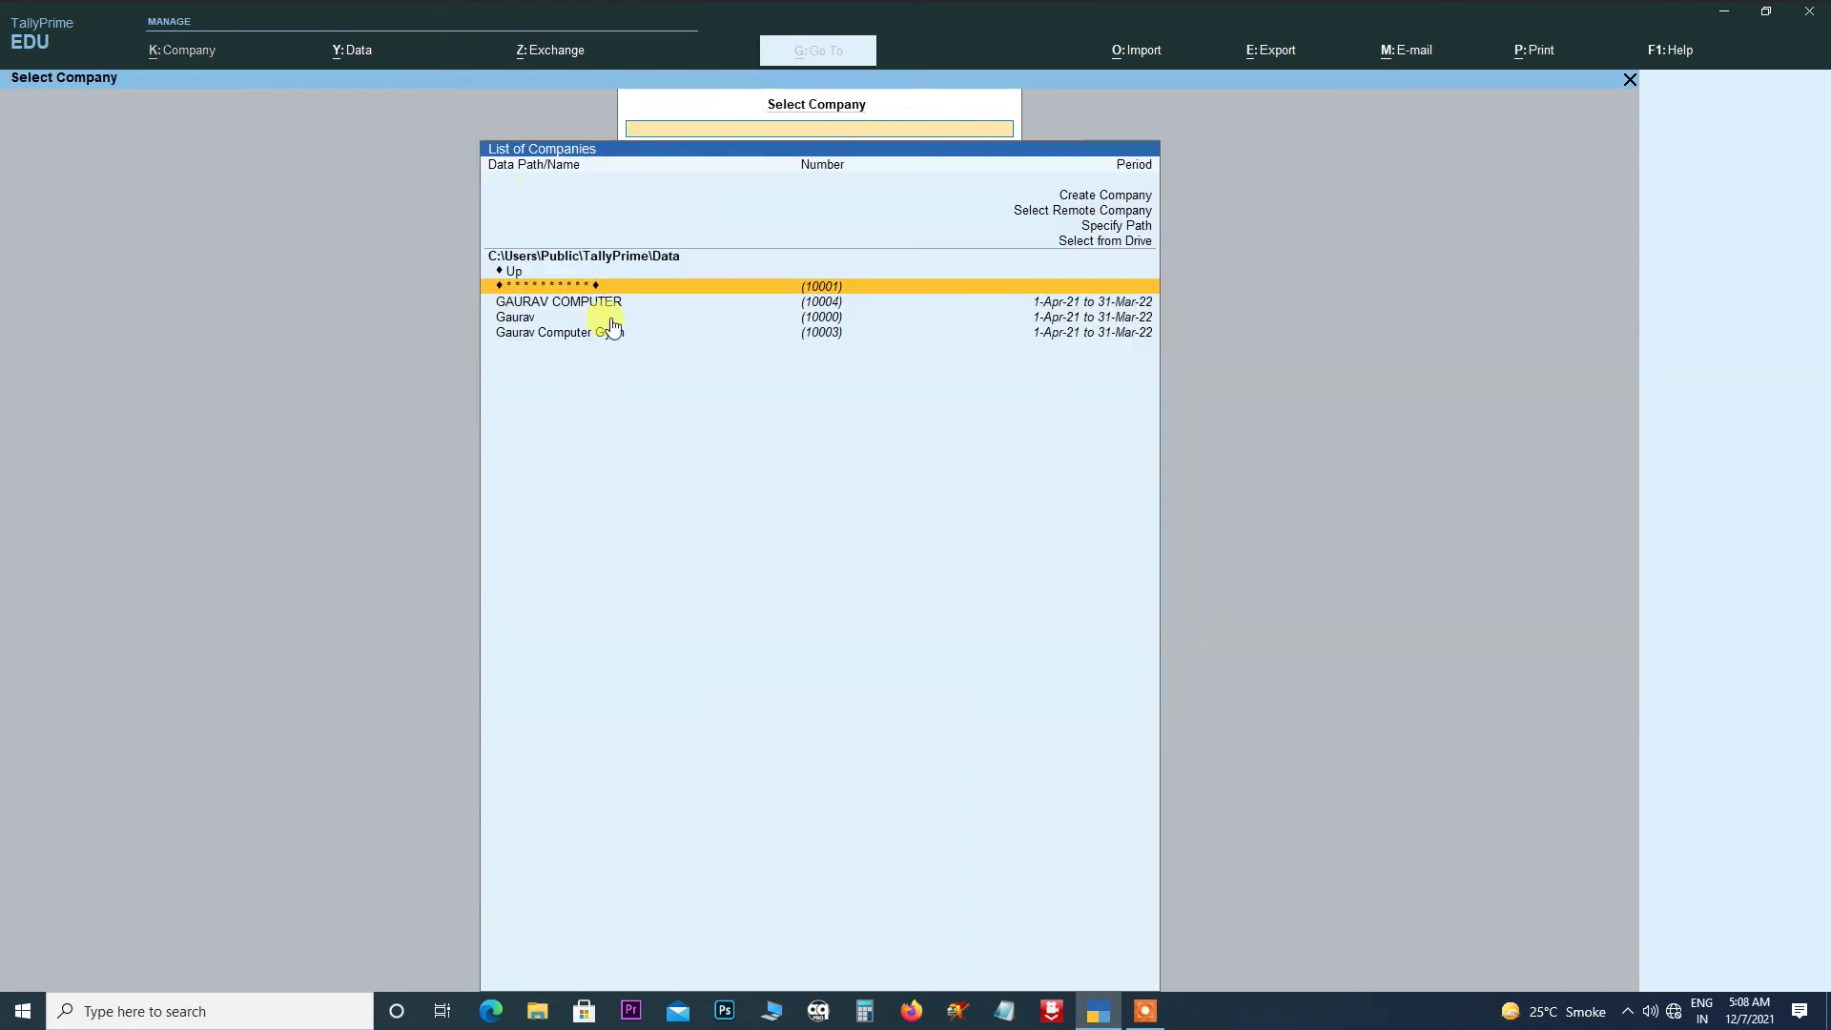
key("Down")
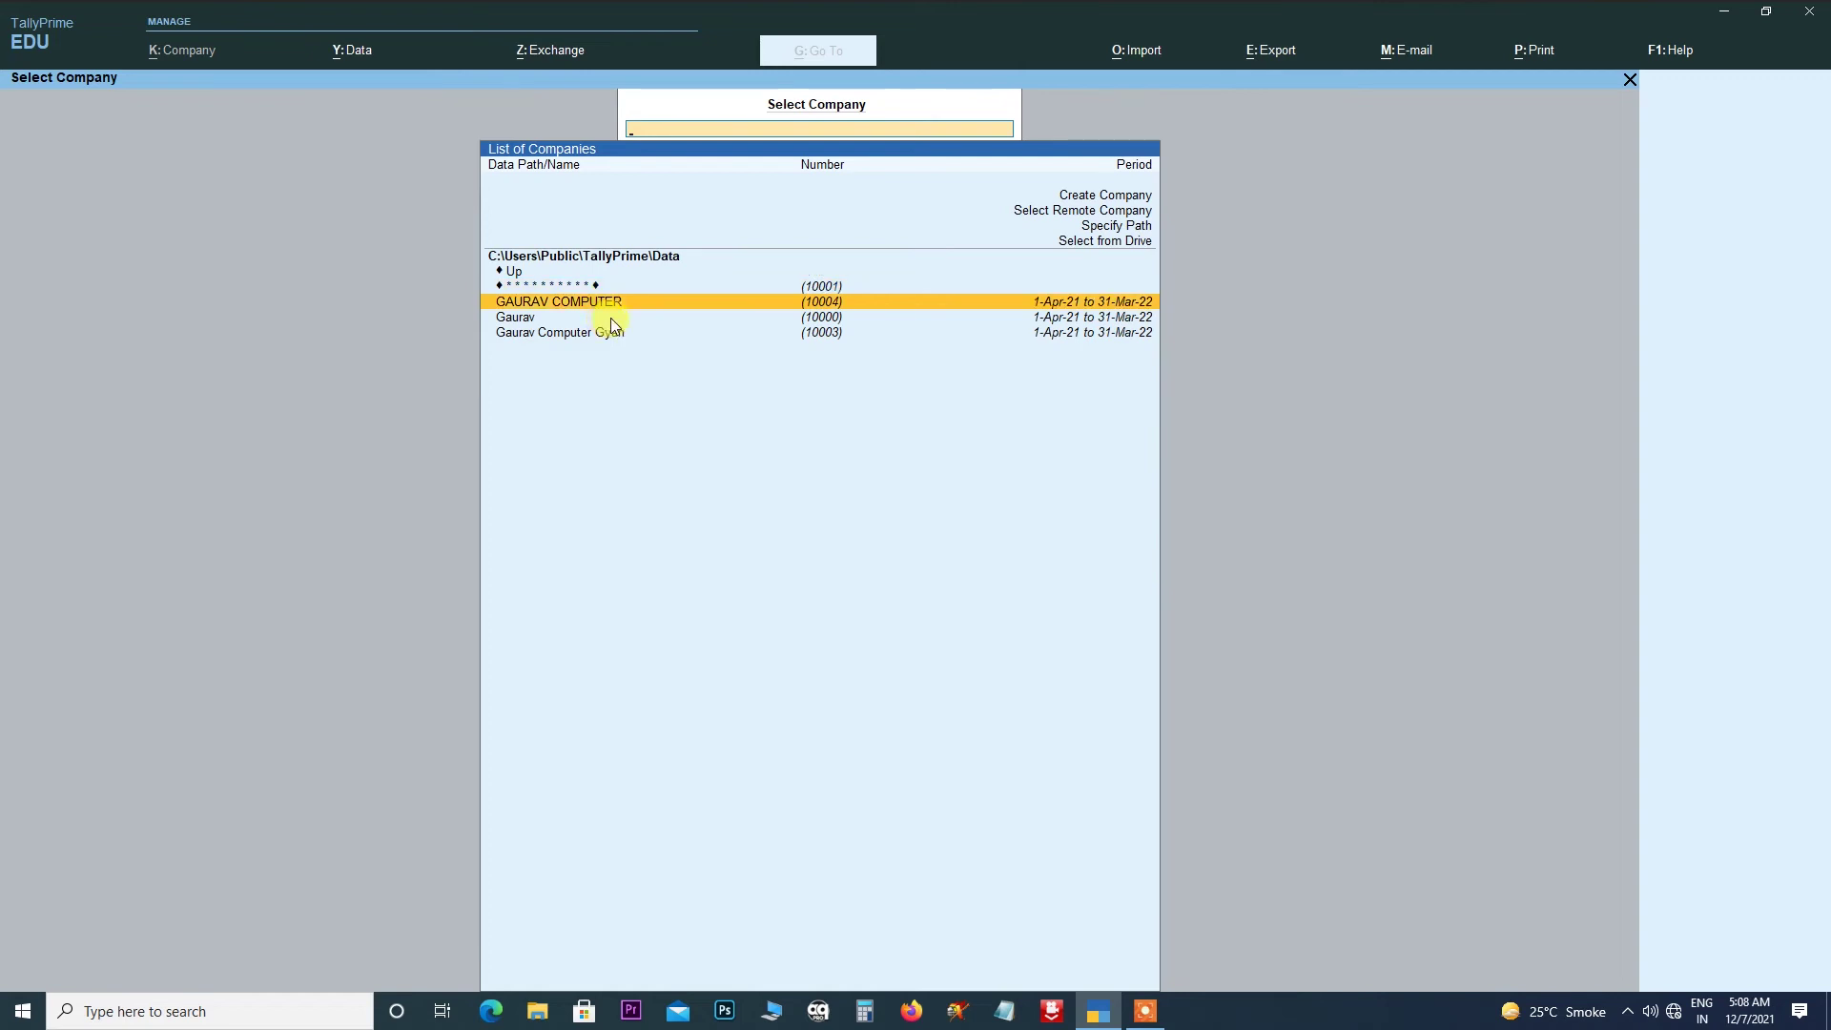
key("Return")
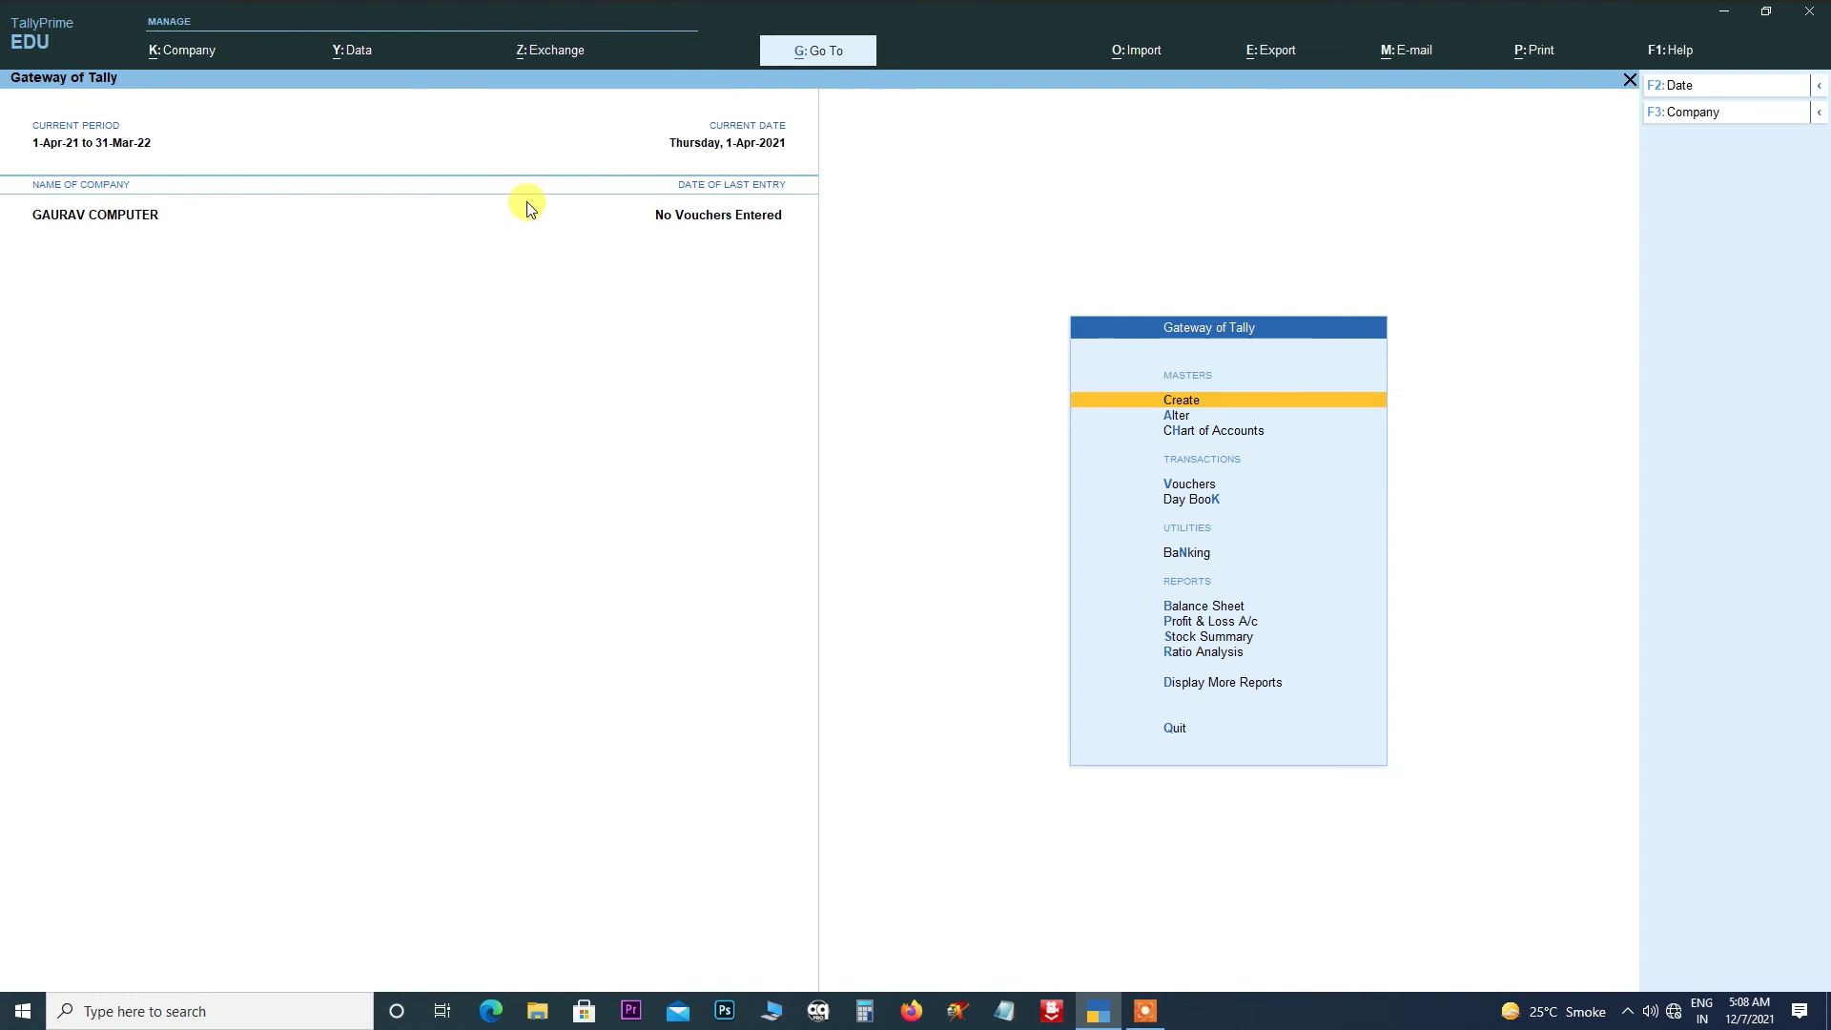
- Create company GAURAV GYAN with country India and state Bihar
left_click(188, 53)
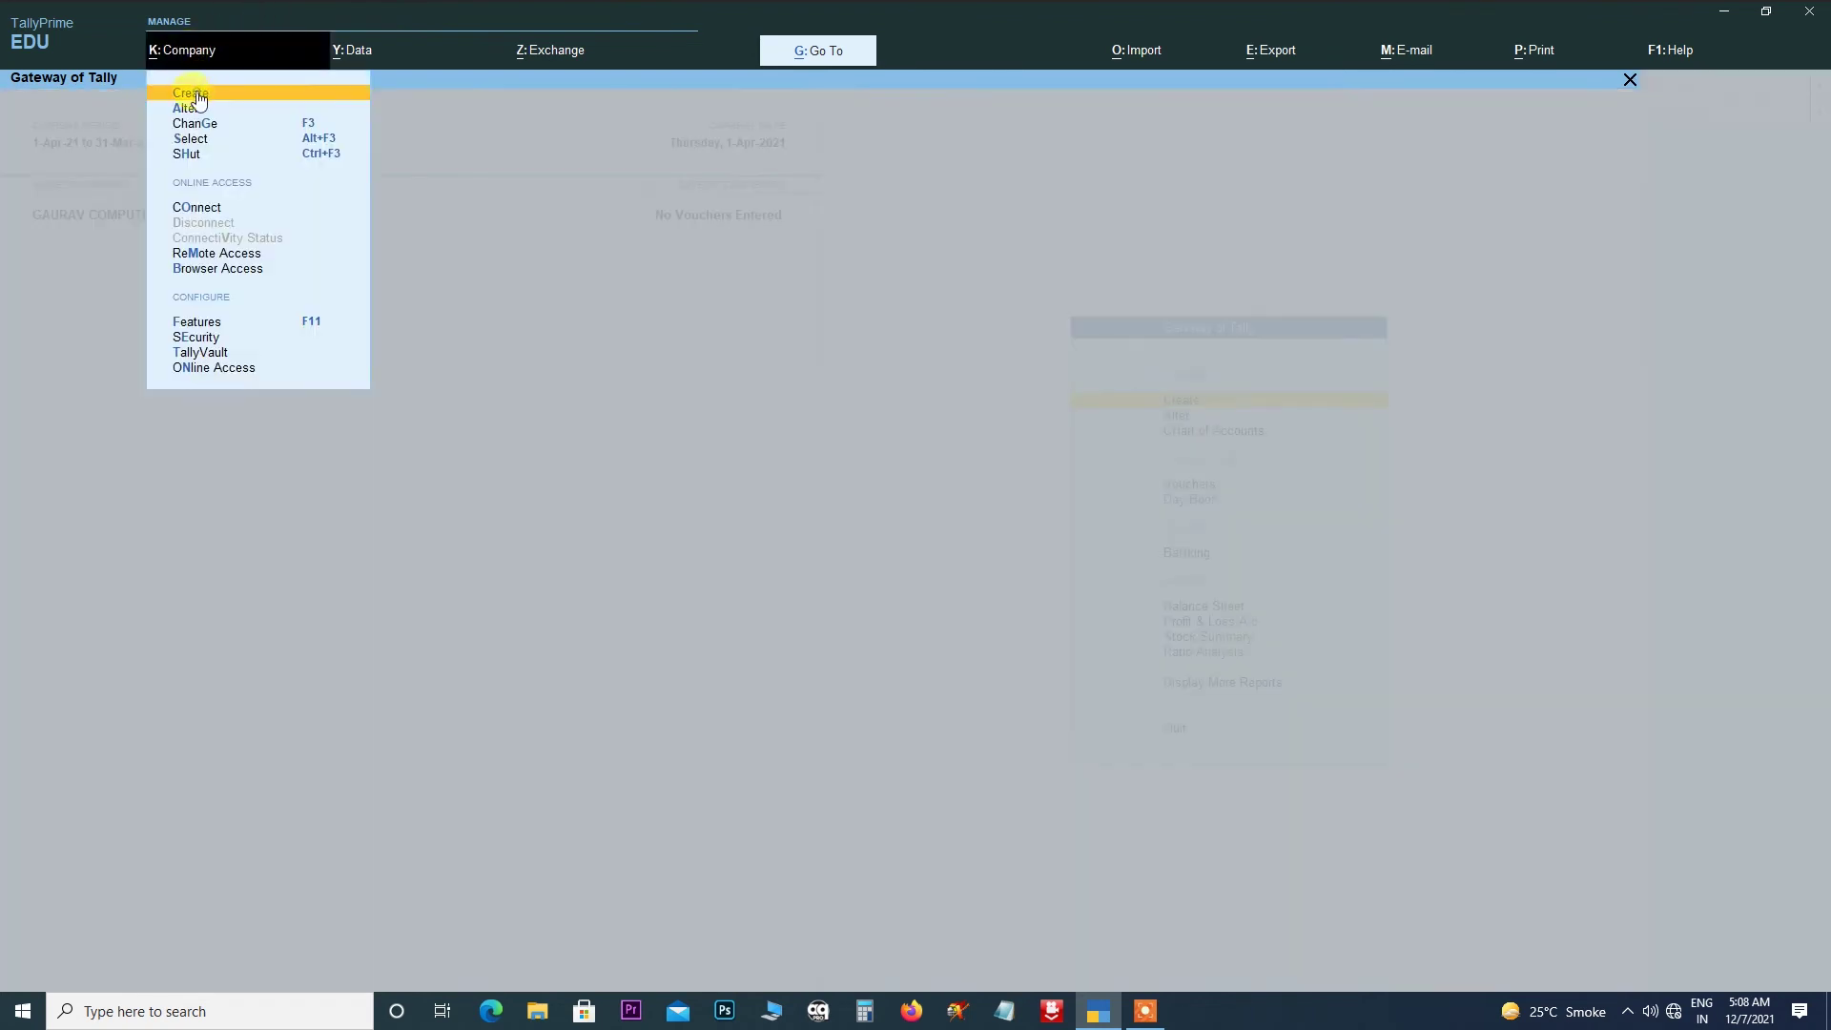
left_click(195, 91)
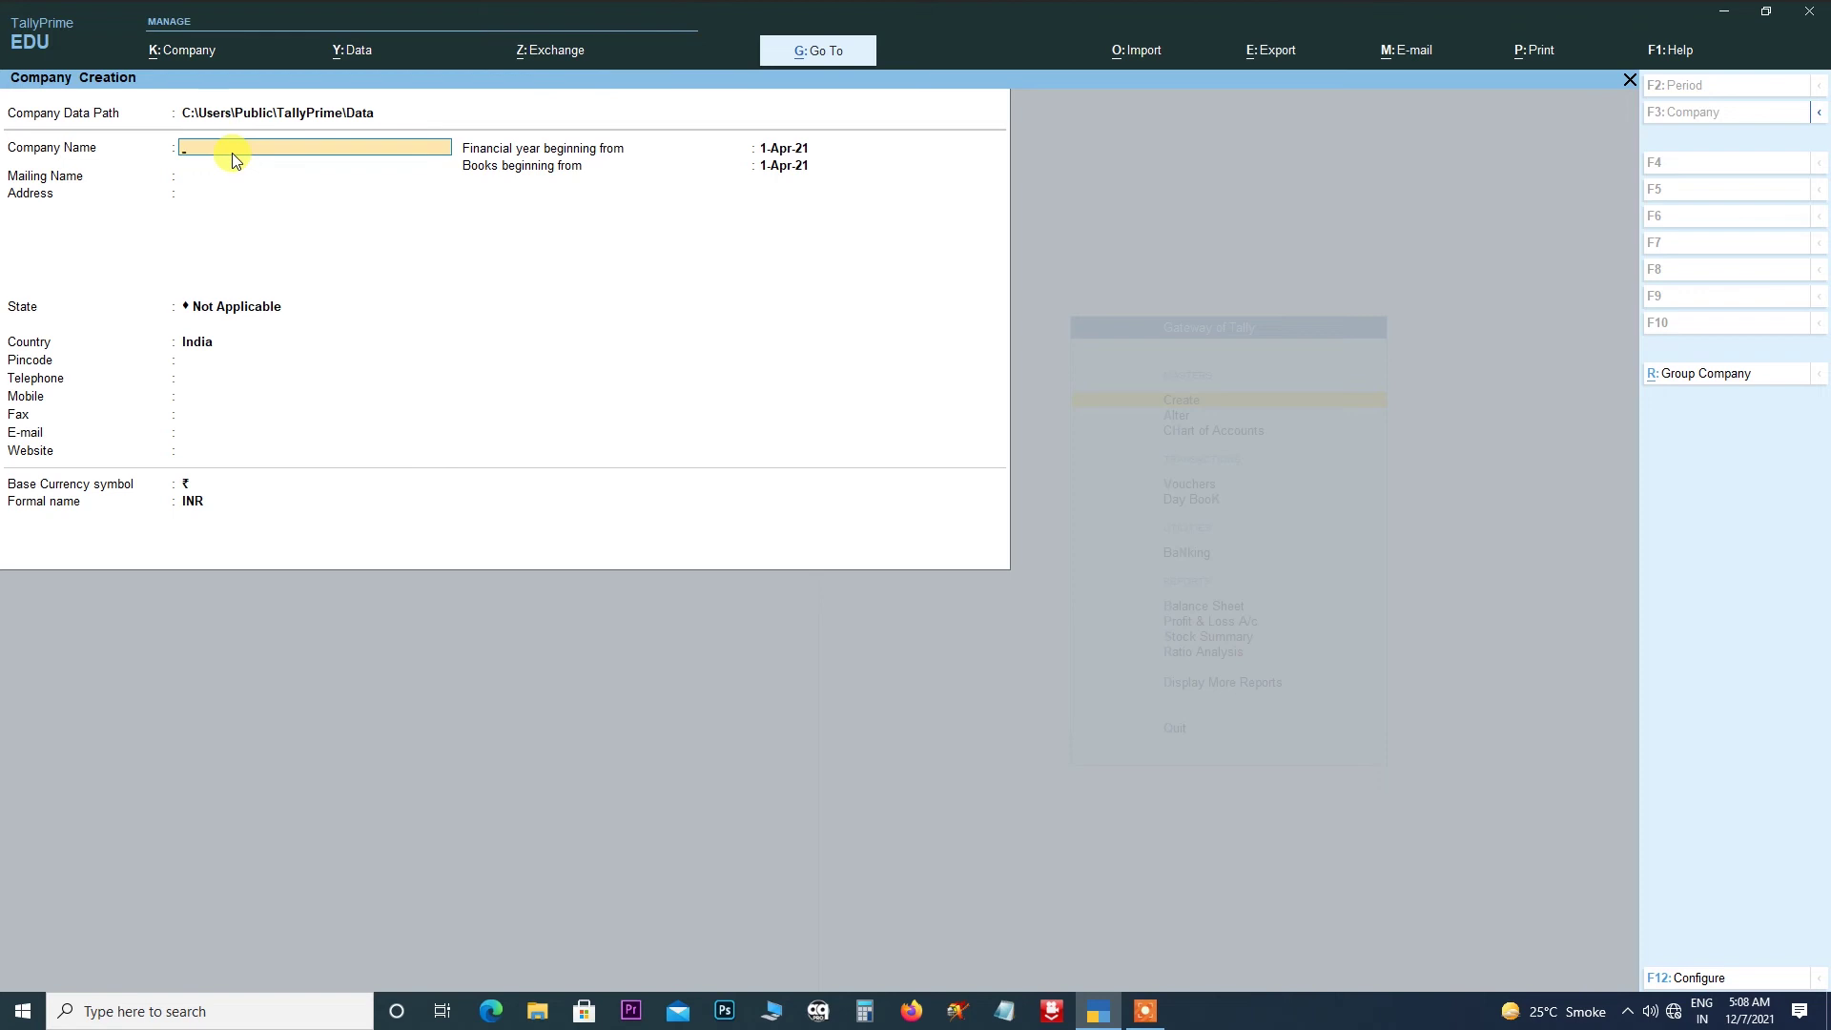
type("GAURAV GYAN")
key("Return")
key("Return")
key("Return")
key("Return")
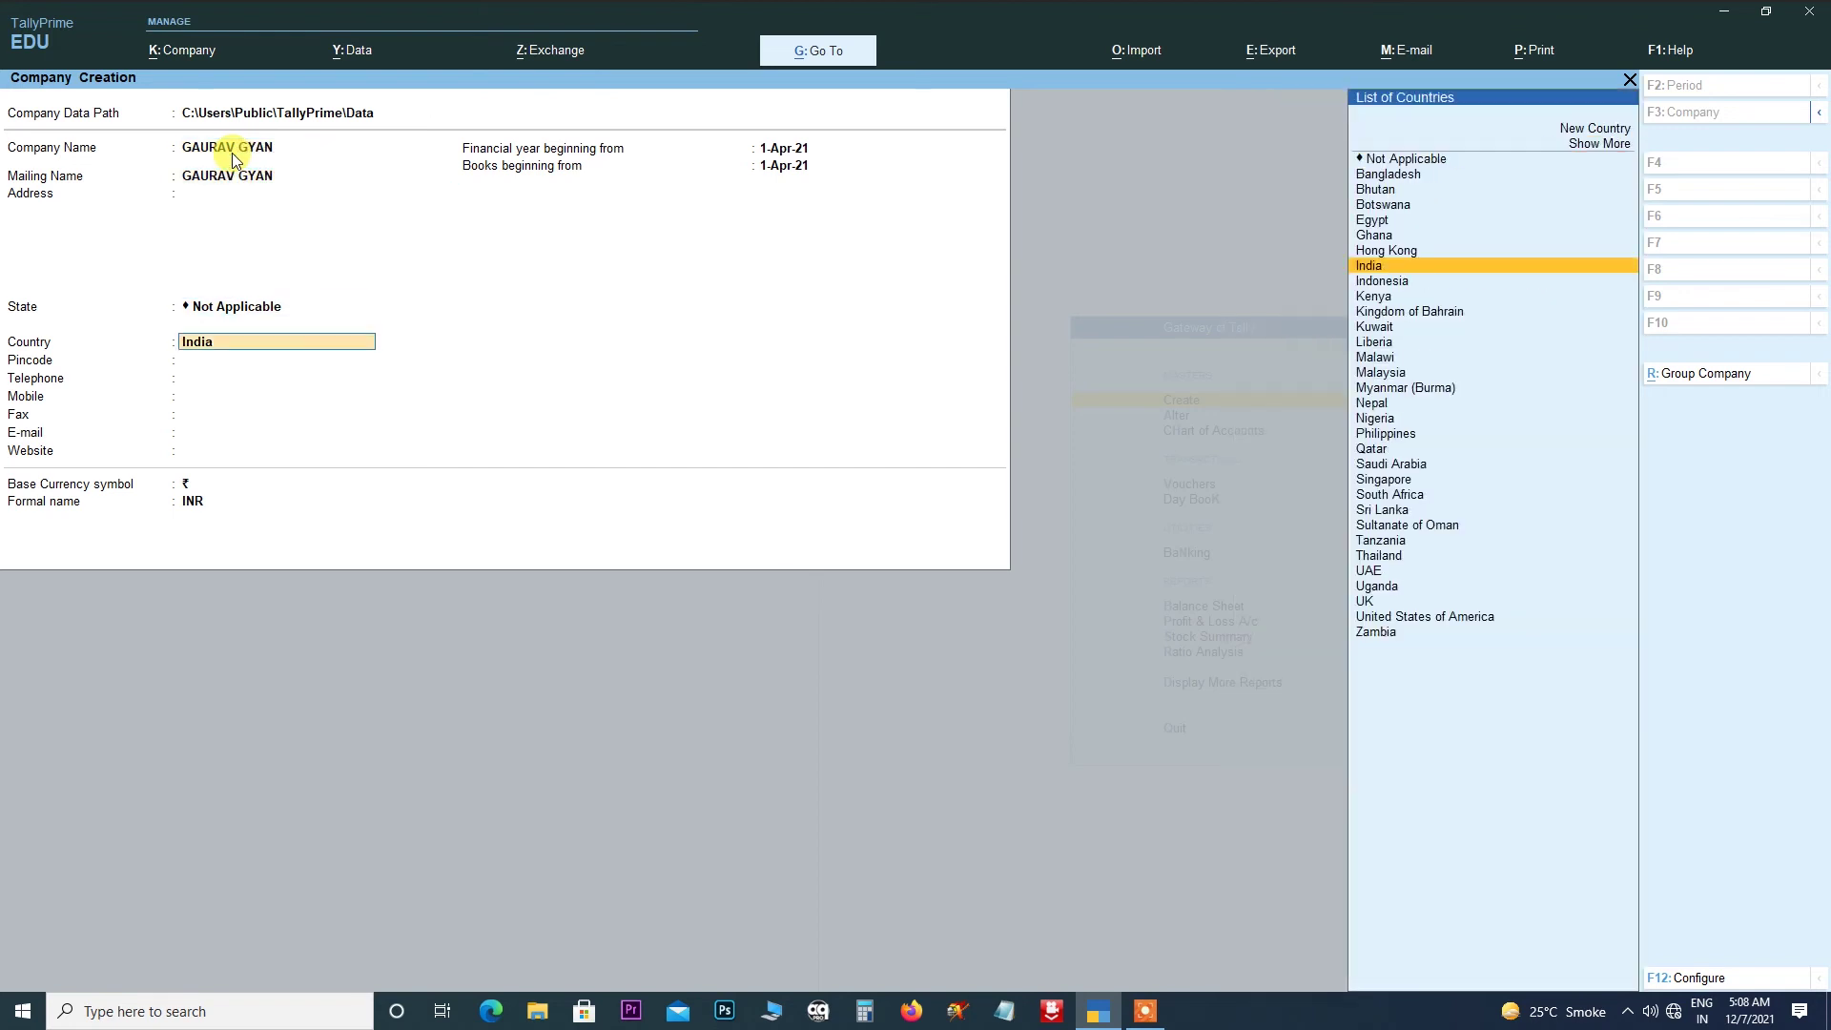
key("Return")
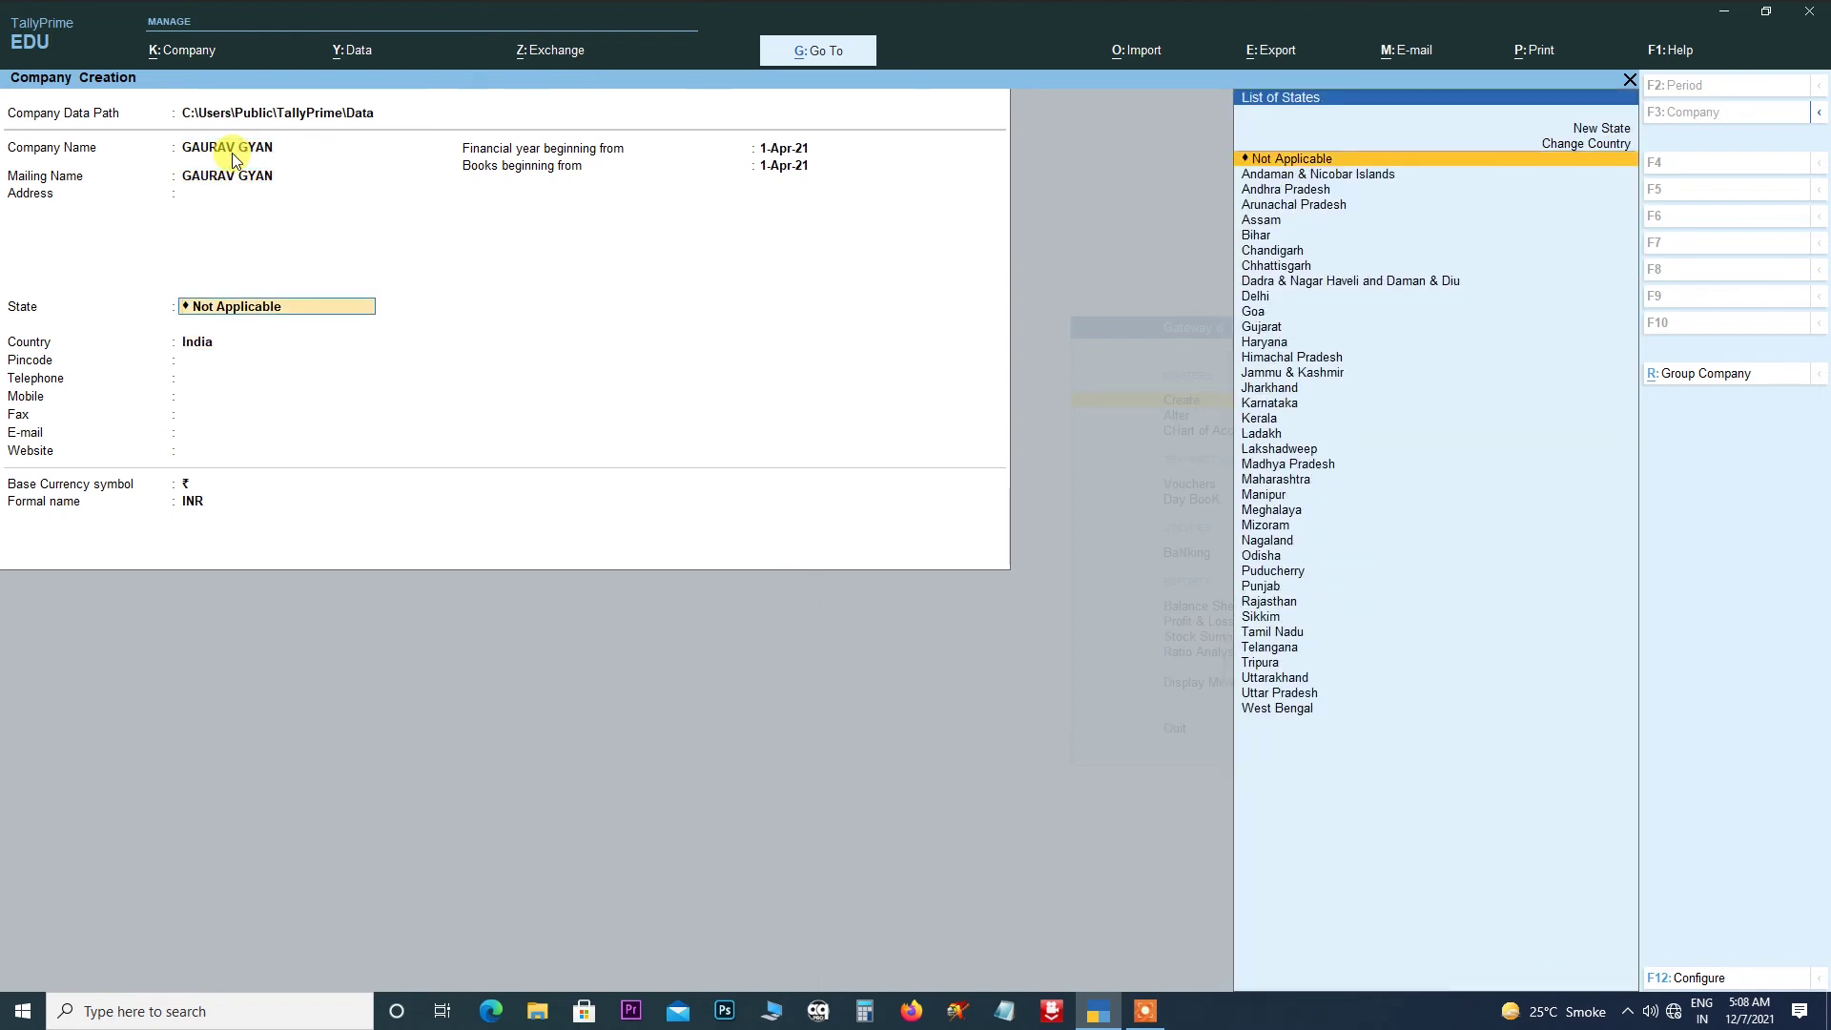
key("Down")
key("Down")
key("Down")
key("Down")
key("Down")
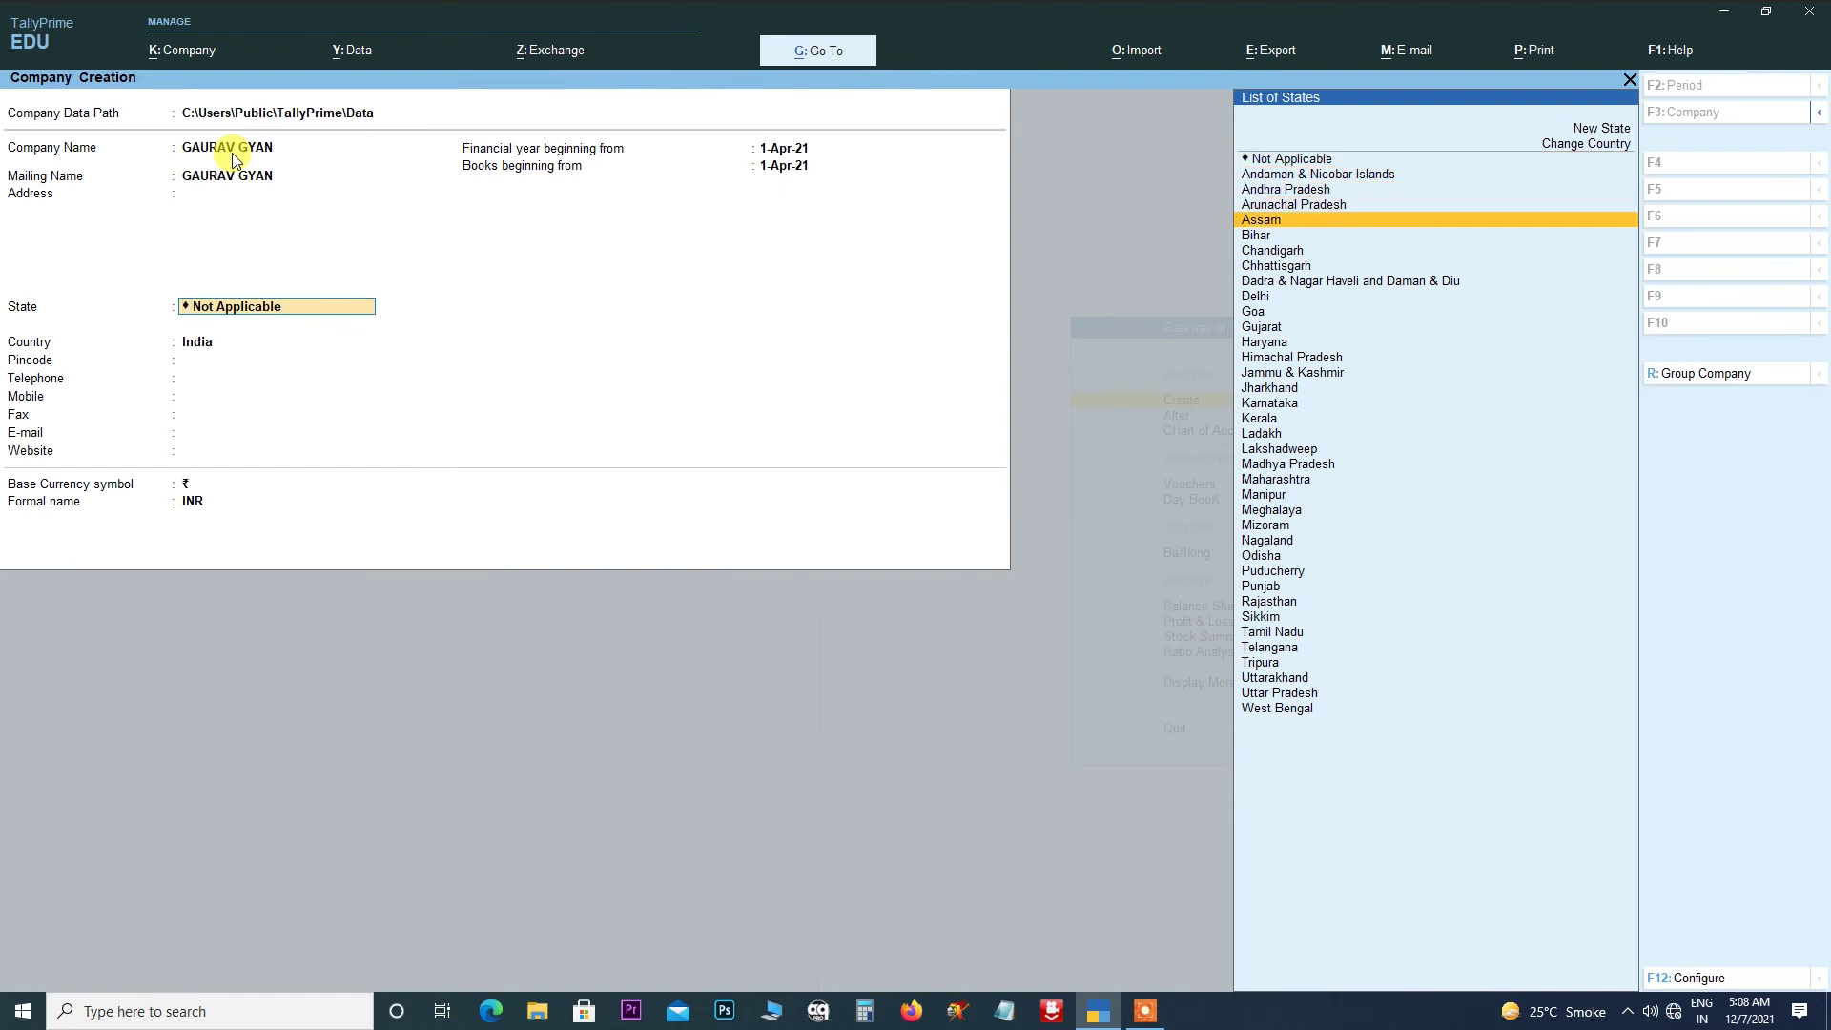
key("Return")
key("Return")
key("Return")
key("Return")
key("Return")
key("Return")
key("Return")
key("Return")
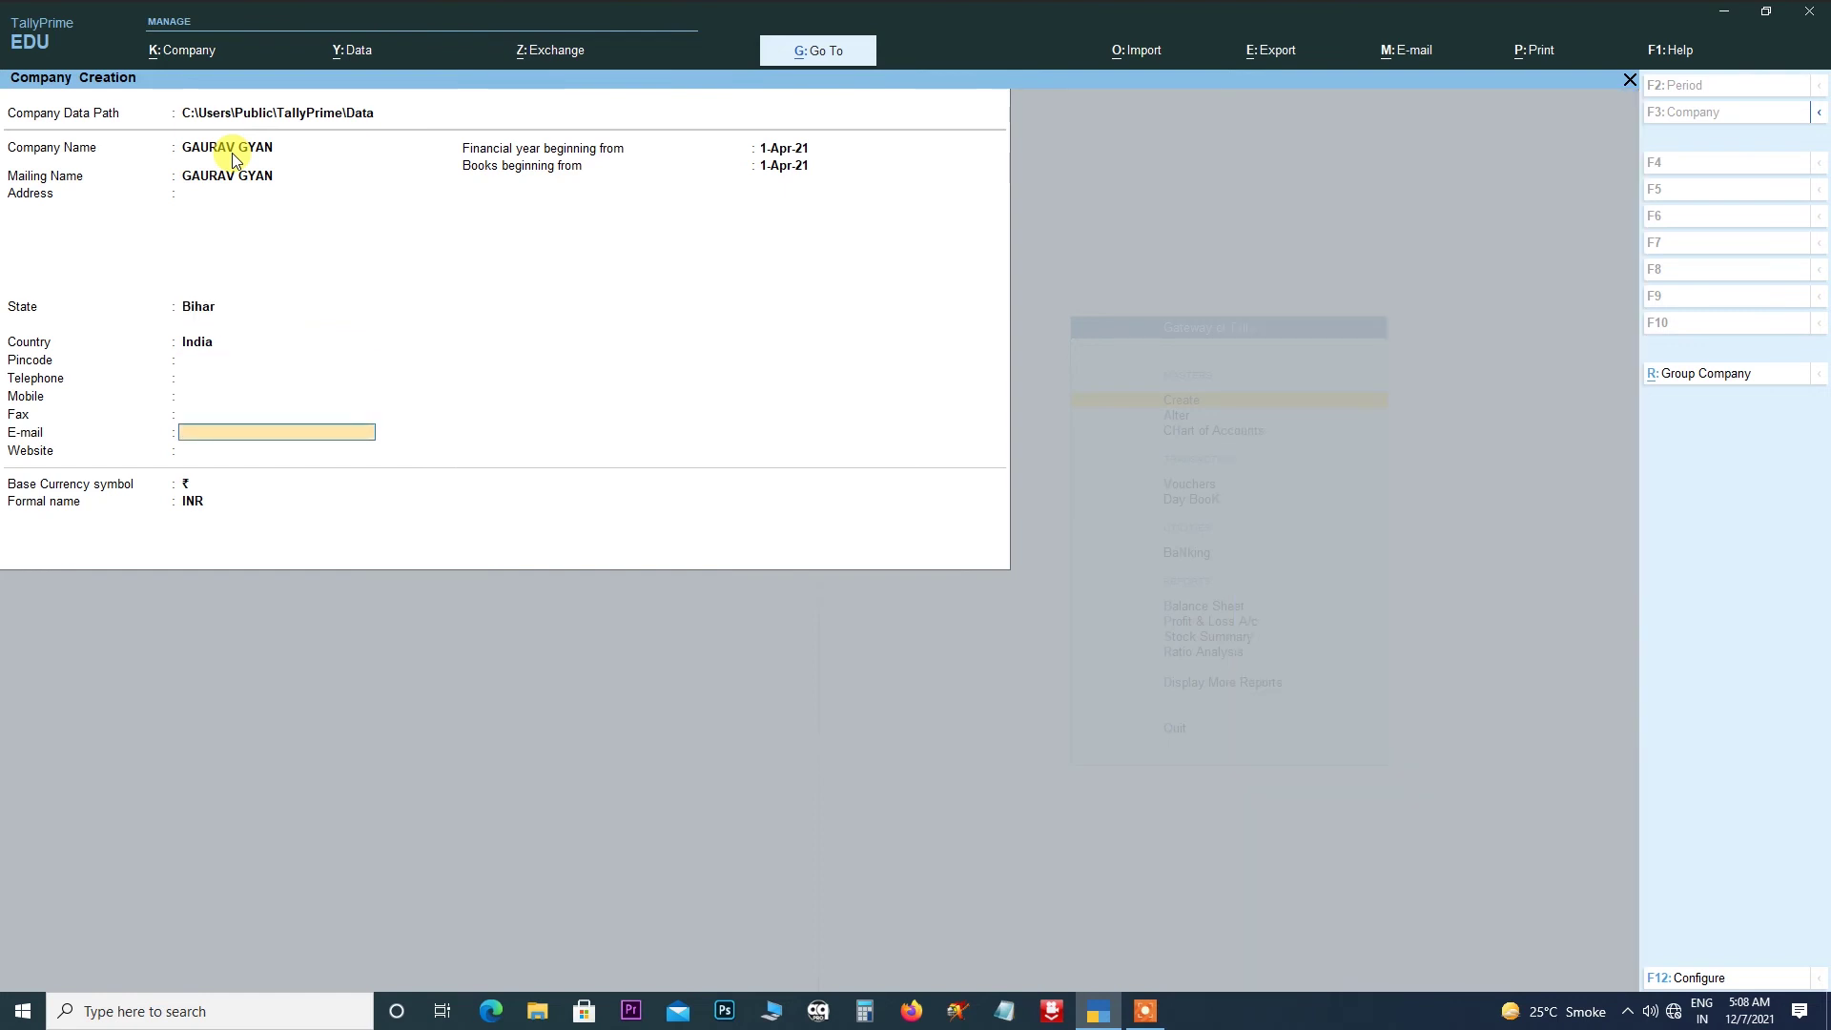
key("Return")
key("Return")
key("Return")
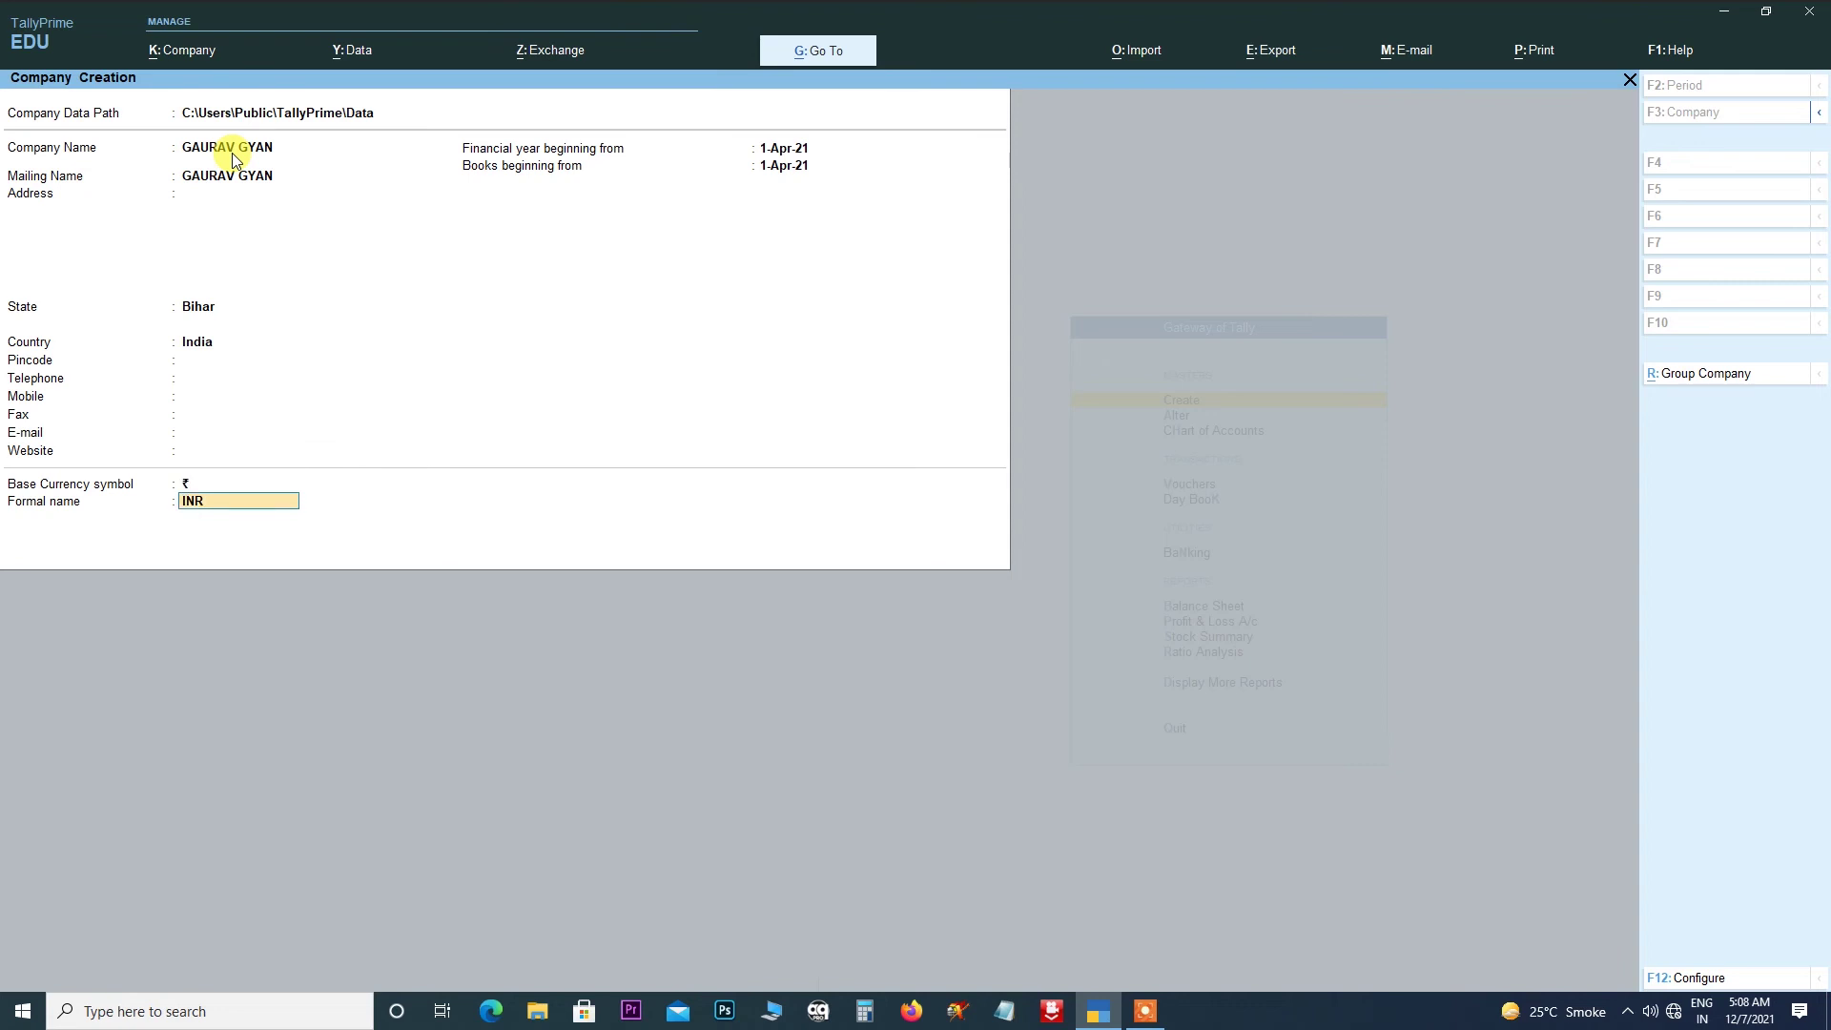
key("Return")
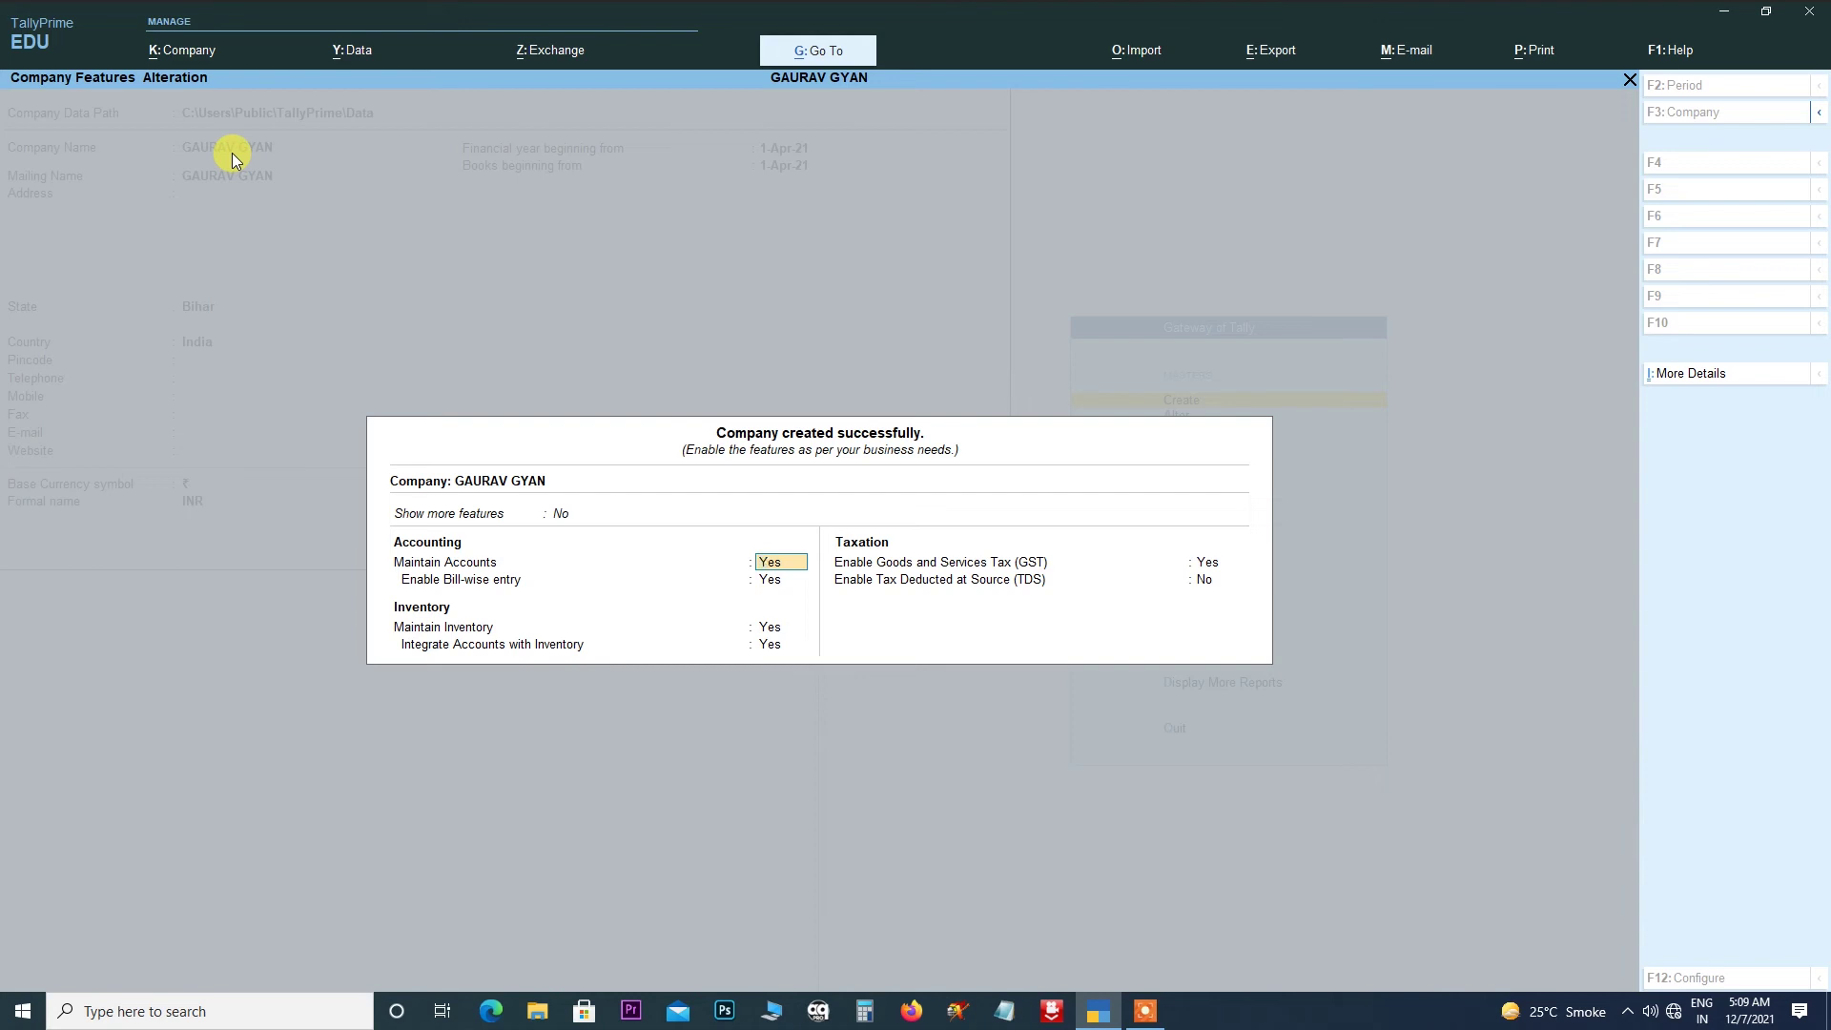
- Keep the GST details at Bihar with Monthly periodicity and accept the company features
key("Return")
key("Return")
key("Return")
key("Return")
key("Return")
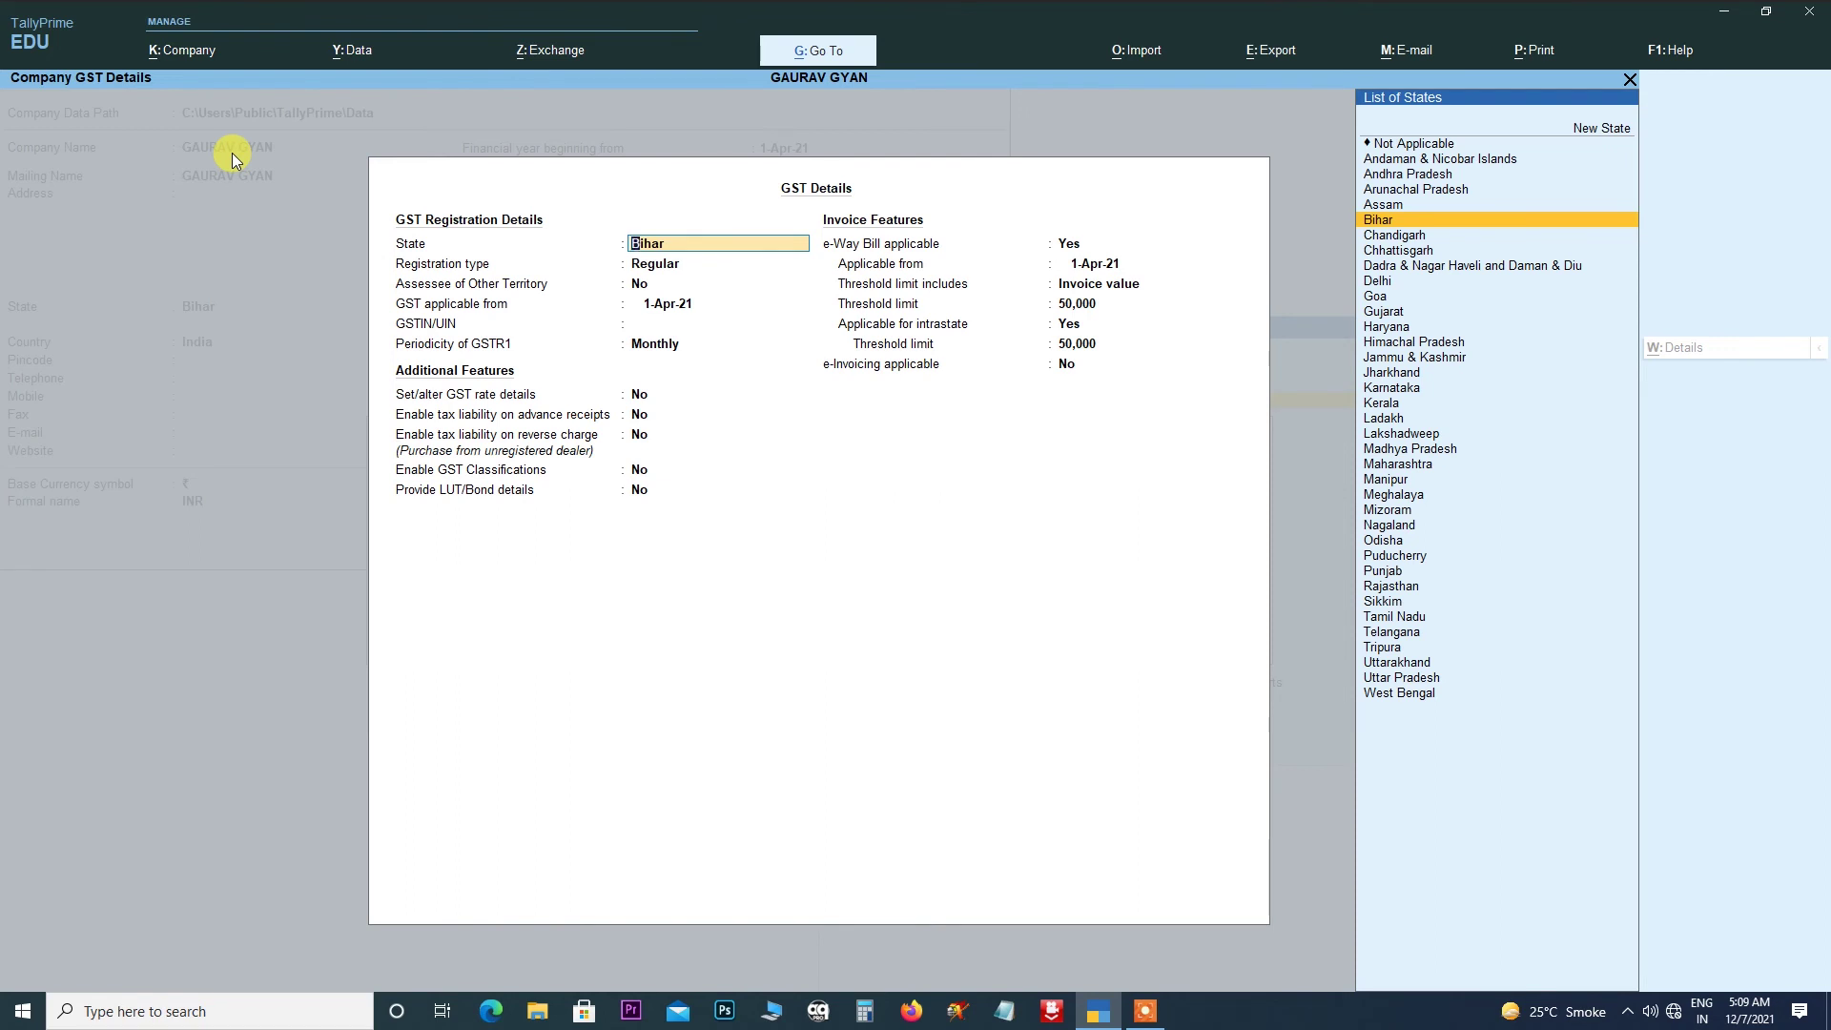
key("Return")
key("Return")
key("Return")
key("Return")
key("Return")
key("Return")
key("Return")
key("Return")
key("Return")
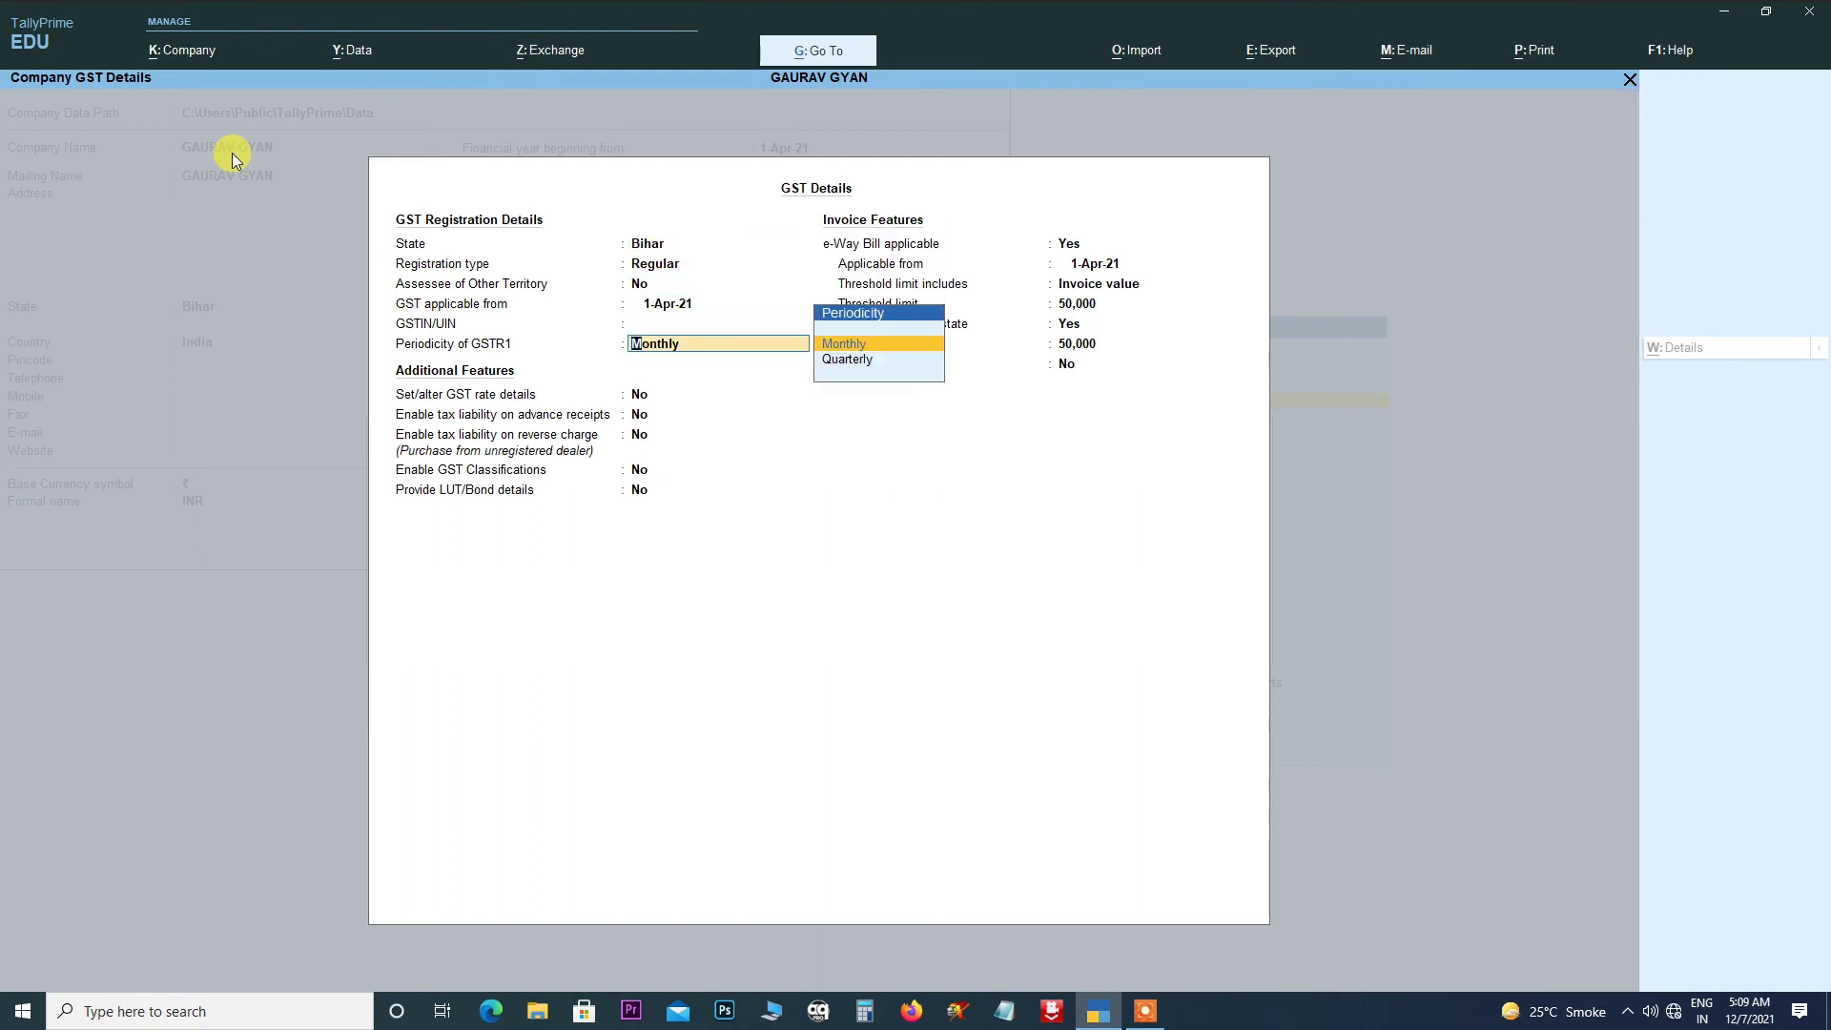
key("Return")
key("Return")
key("Return")
key("Return")
key("Return")
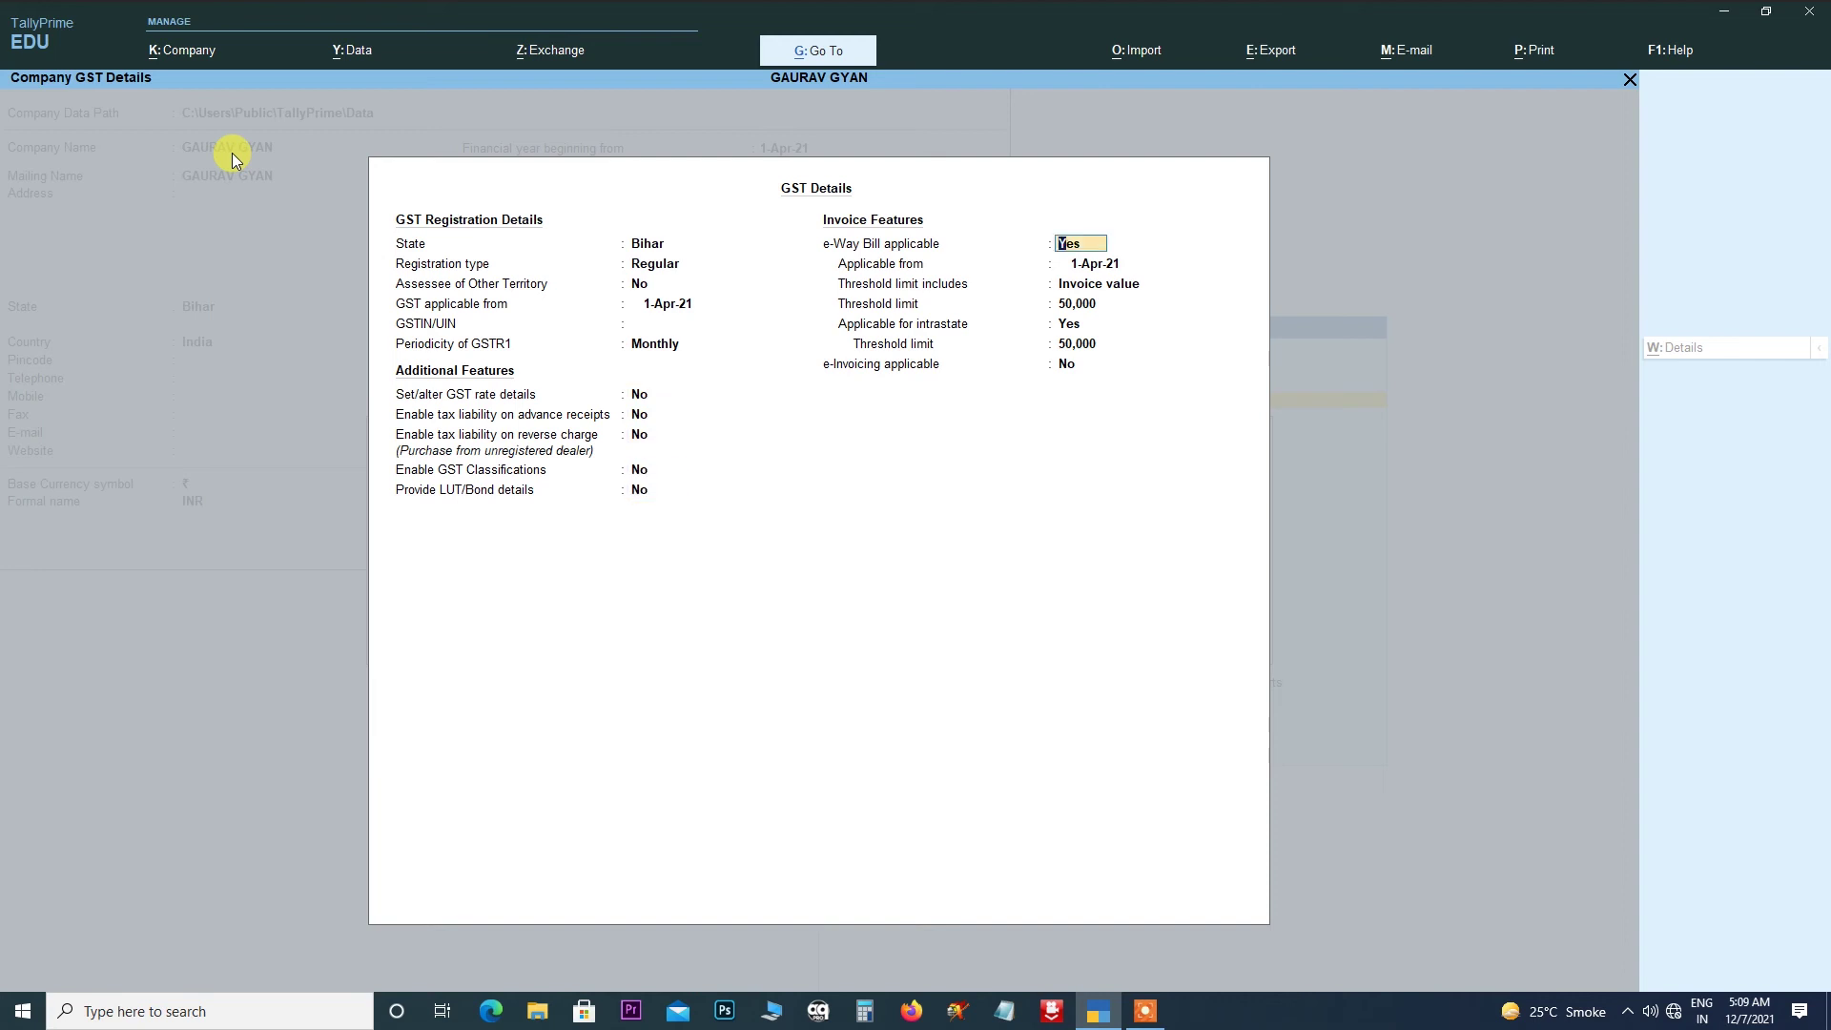
key("Return")
key("Return")
key("Return")
key("Return")
key("Return")
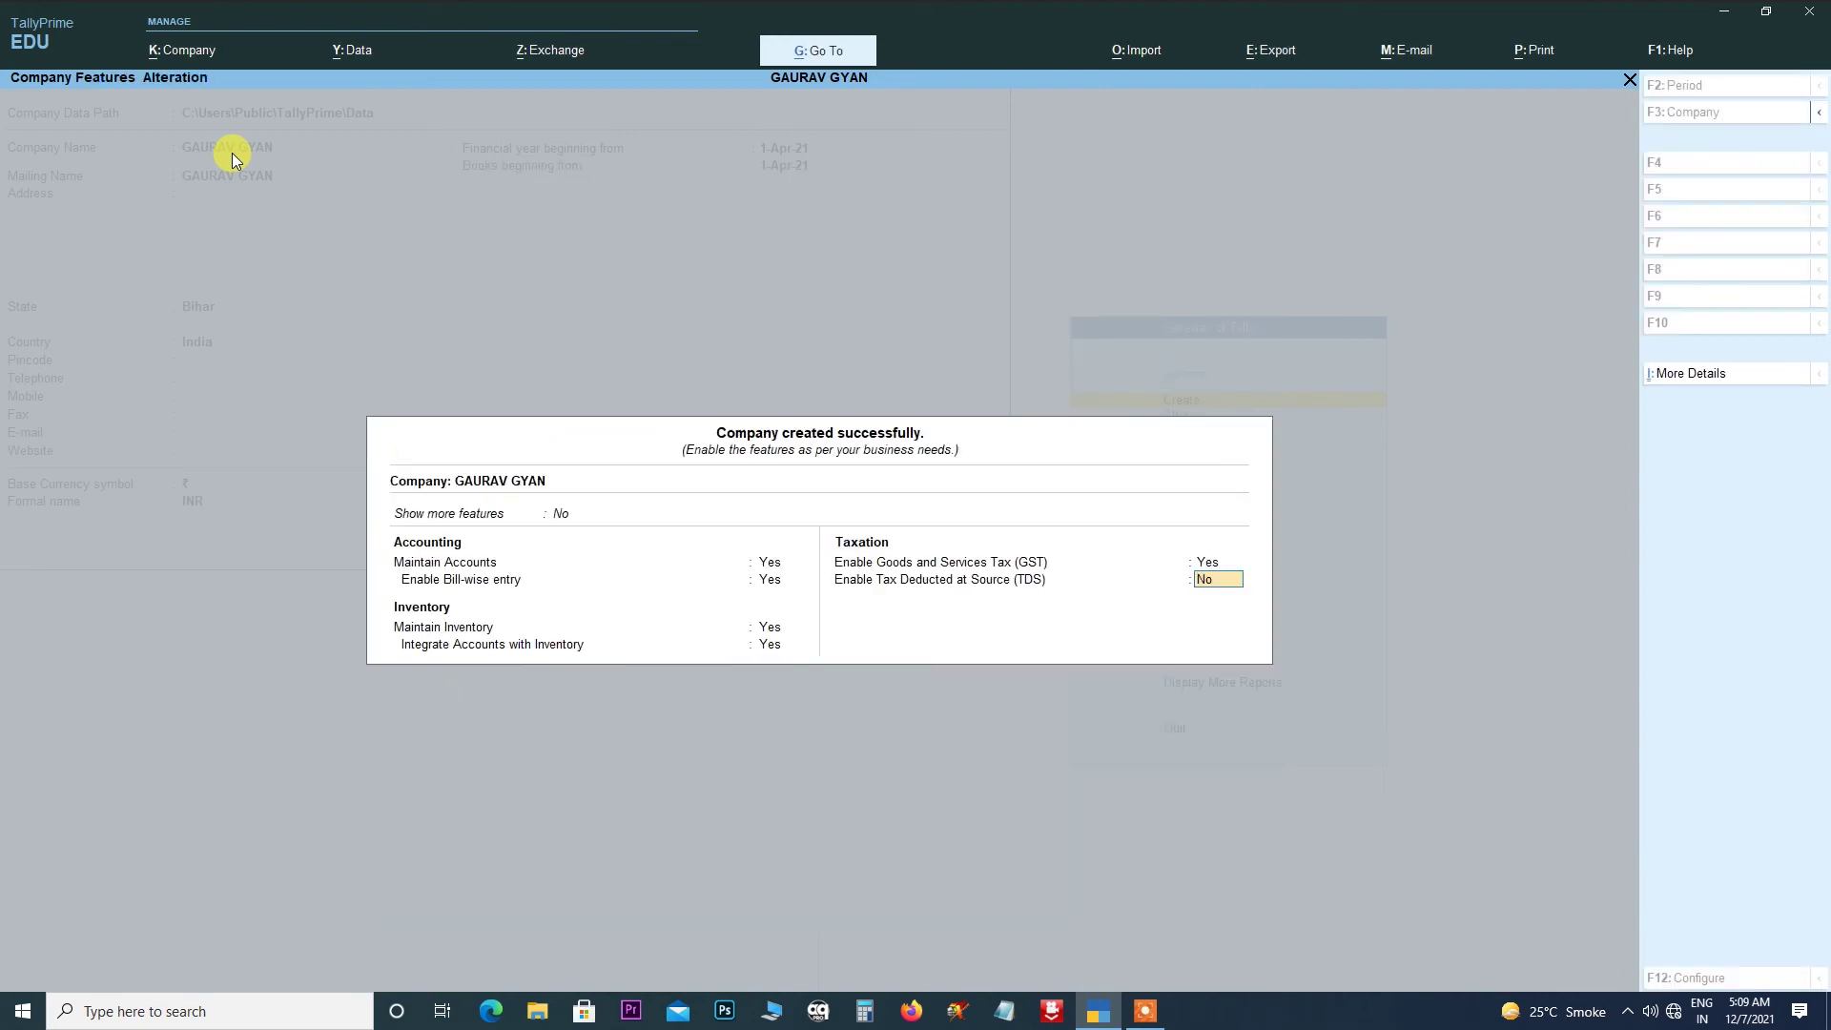
key("Return")
key("Return")
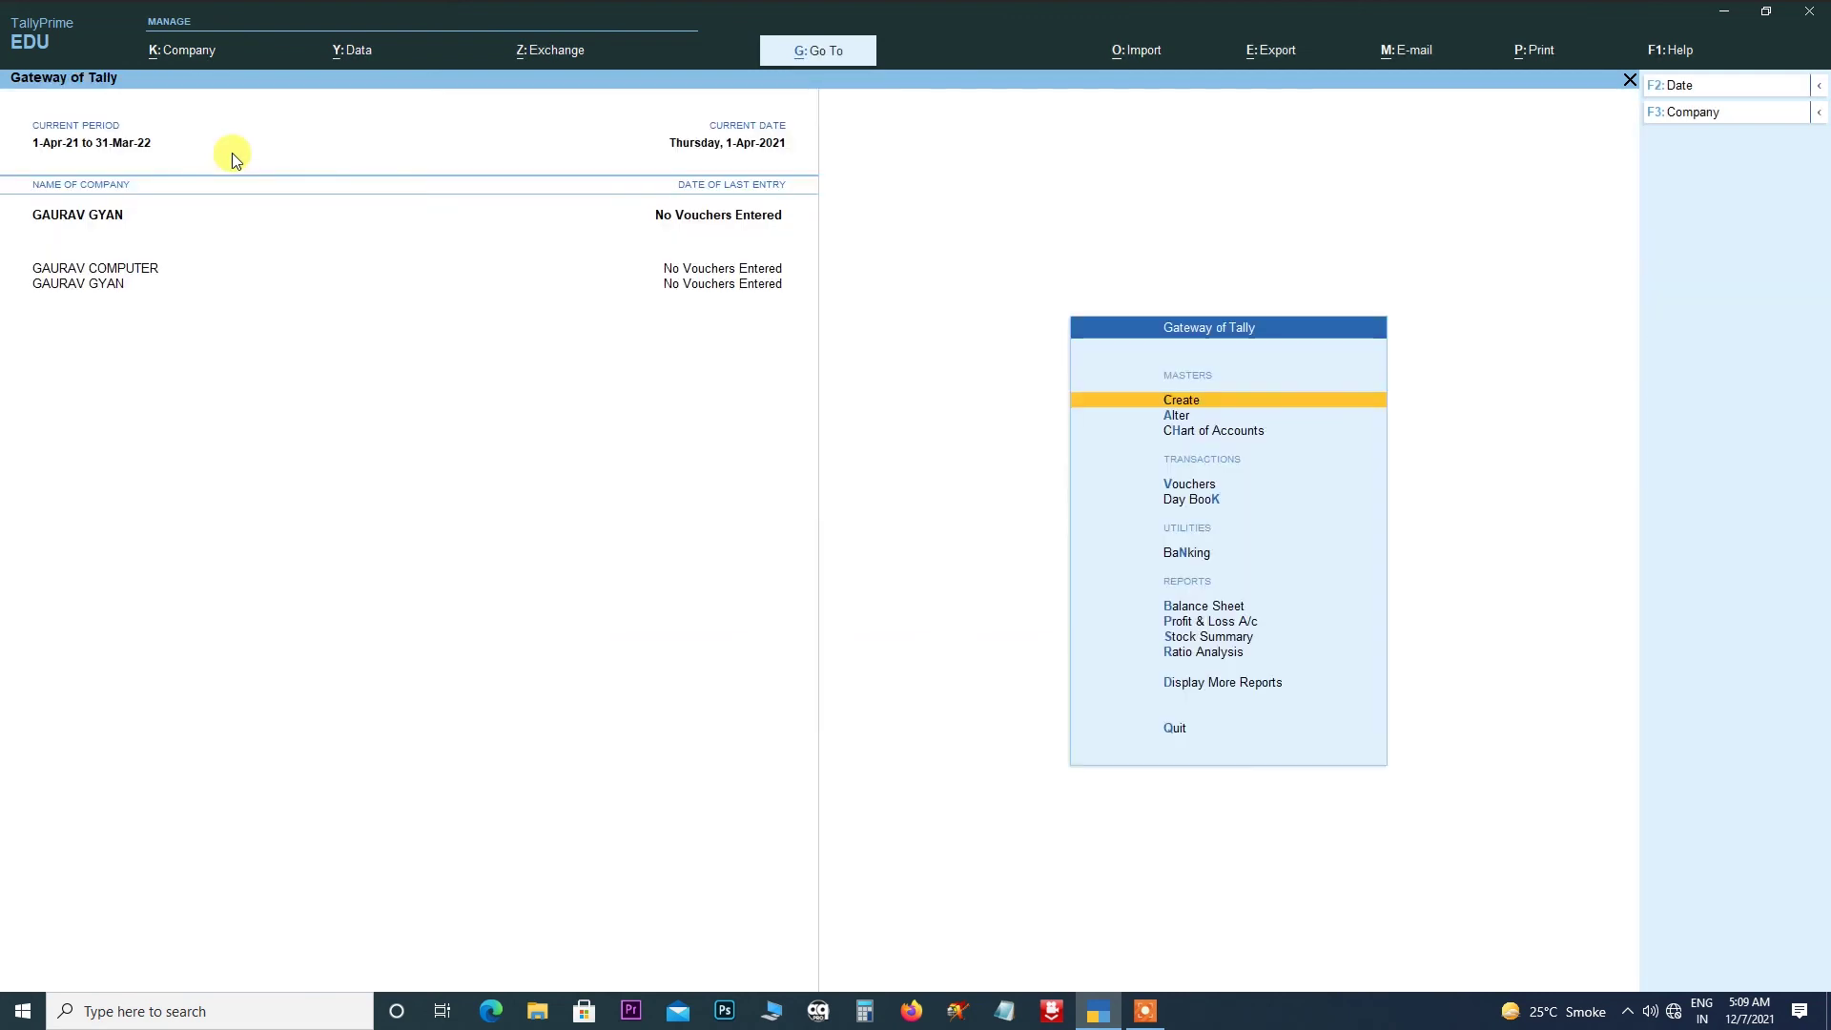
left_click(192, 48)
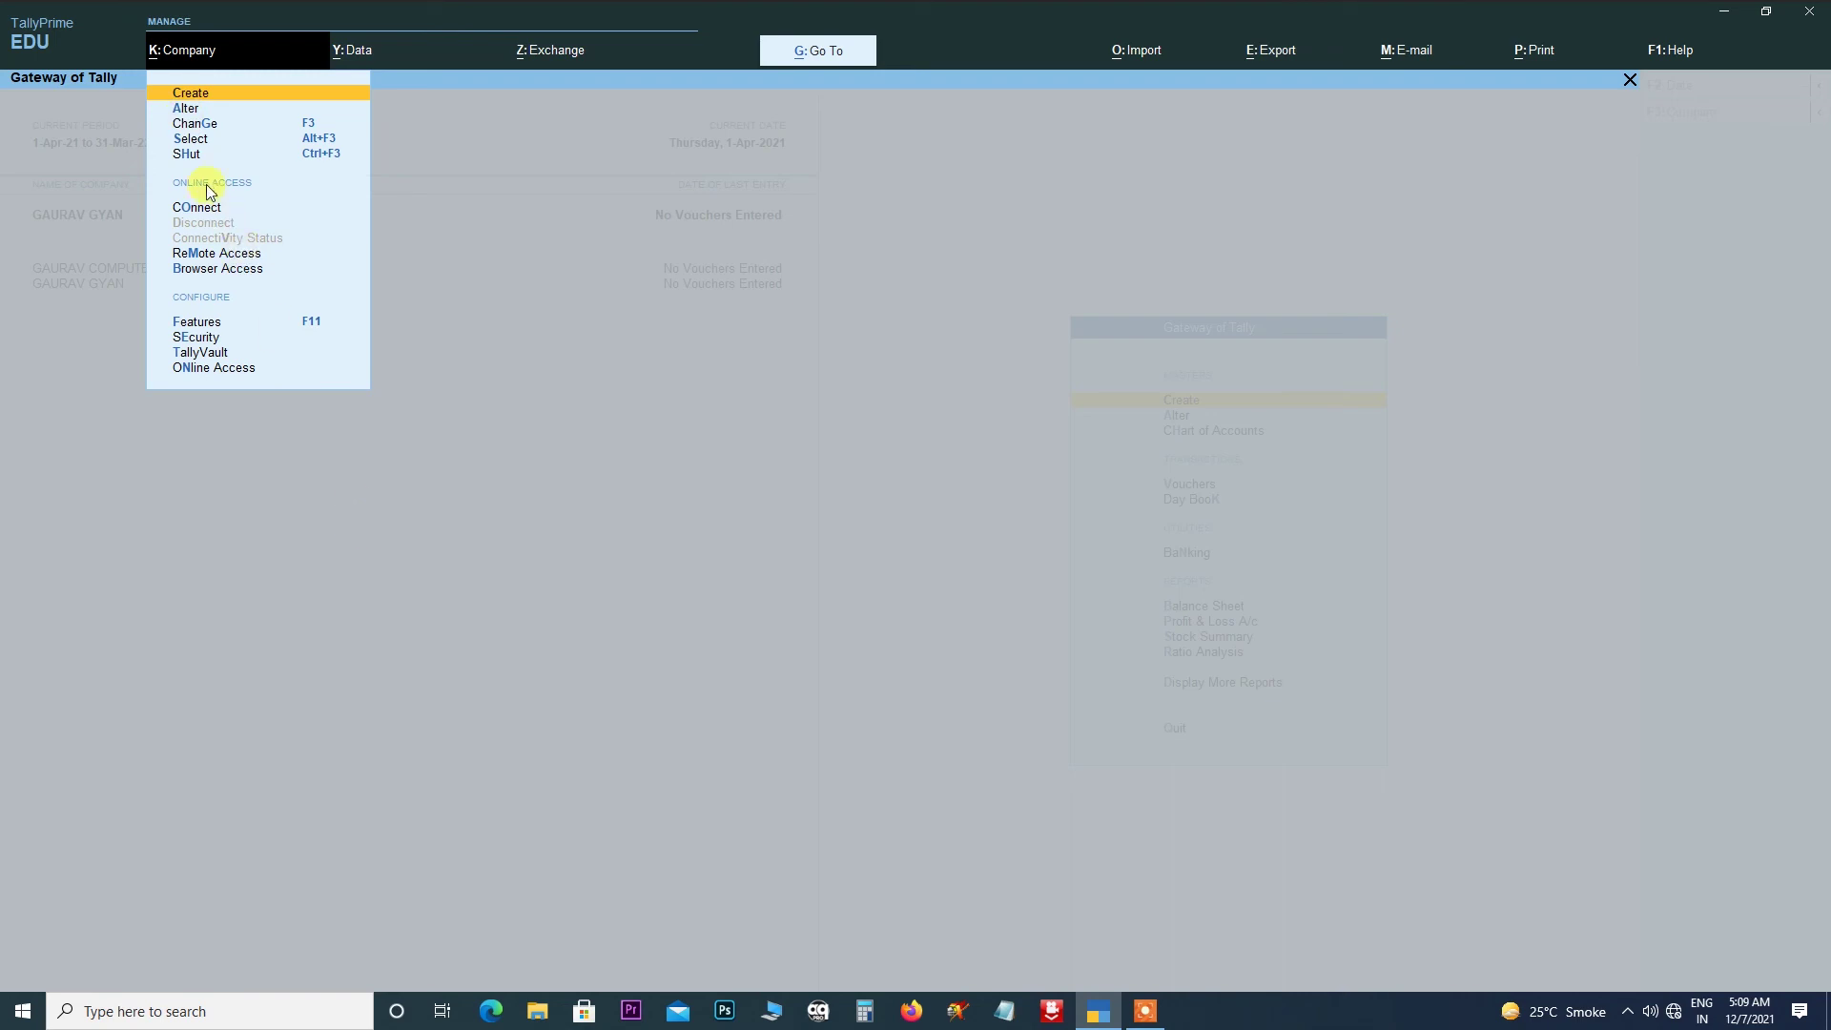
key("Escape")
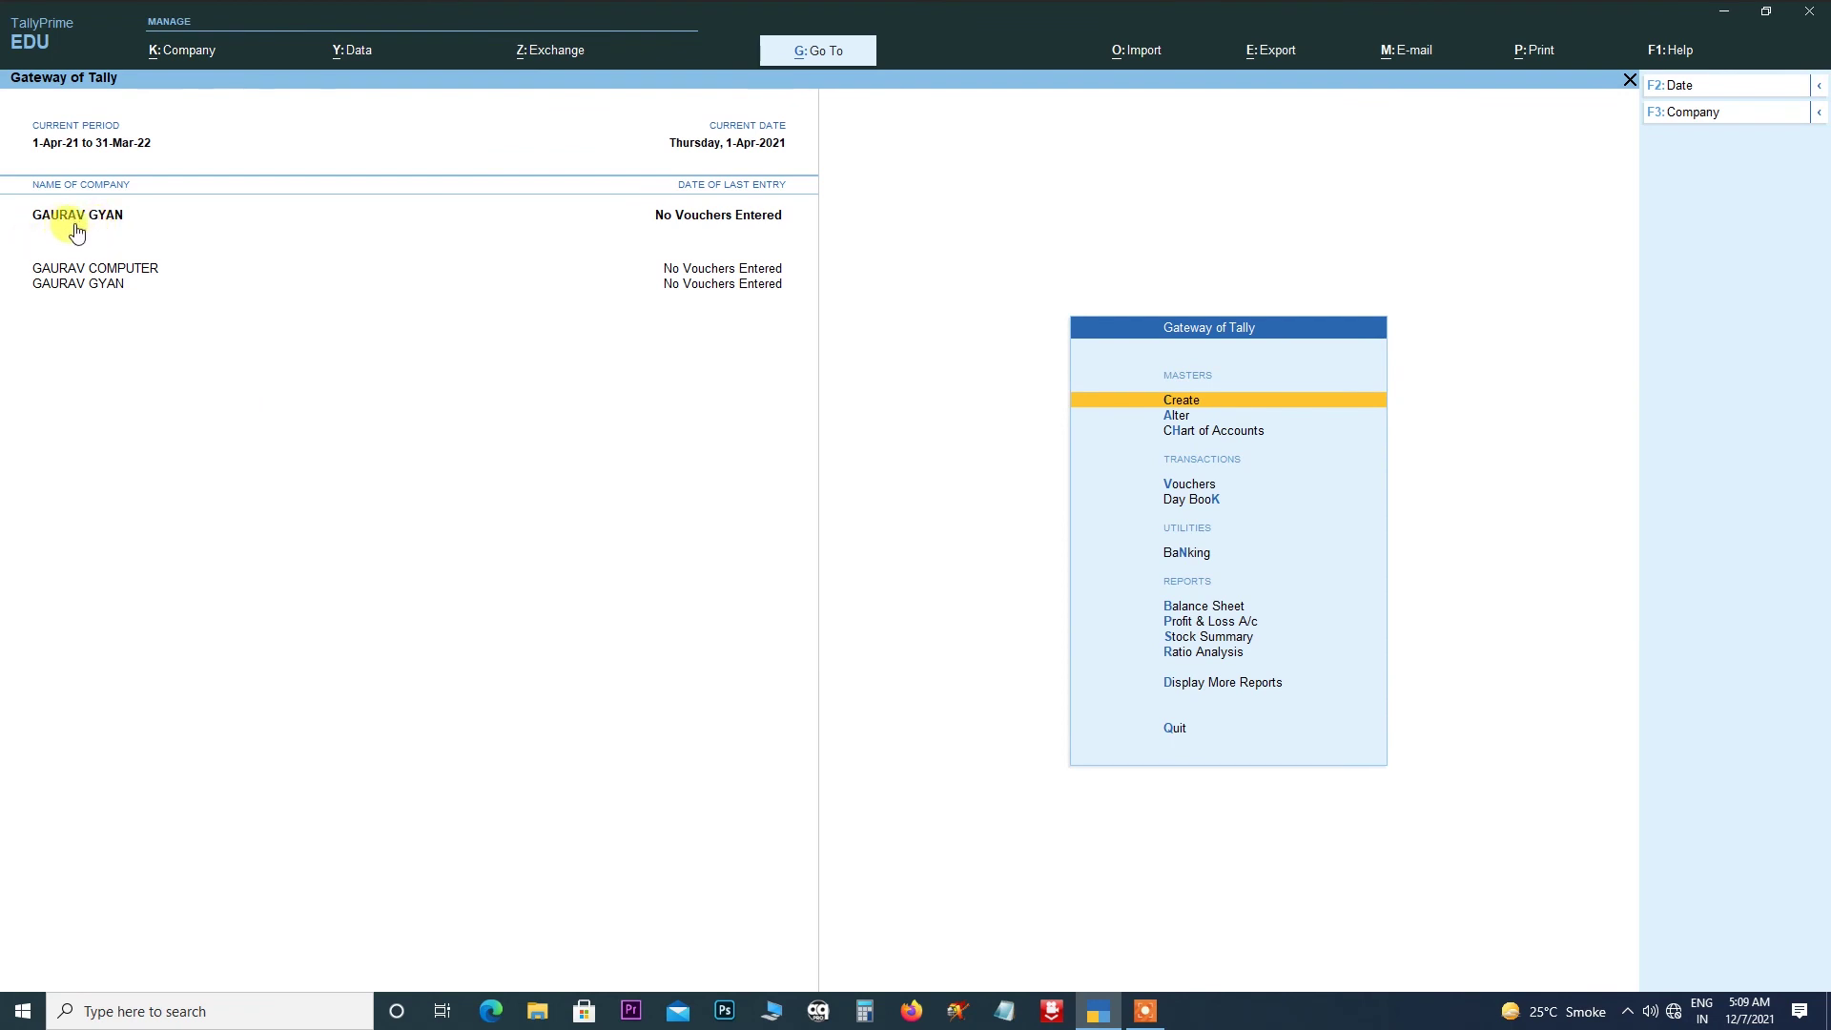
left_click(186, 50)
left_click(187, 109)
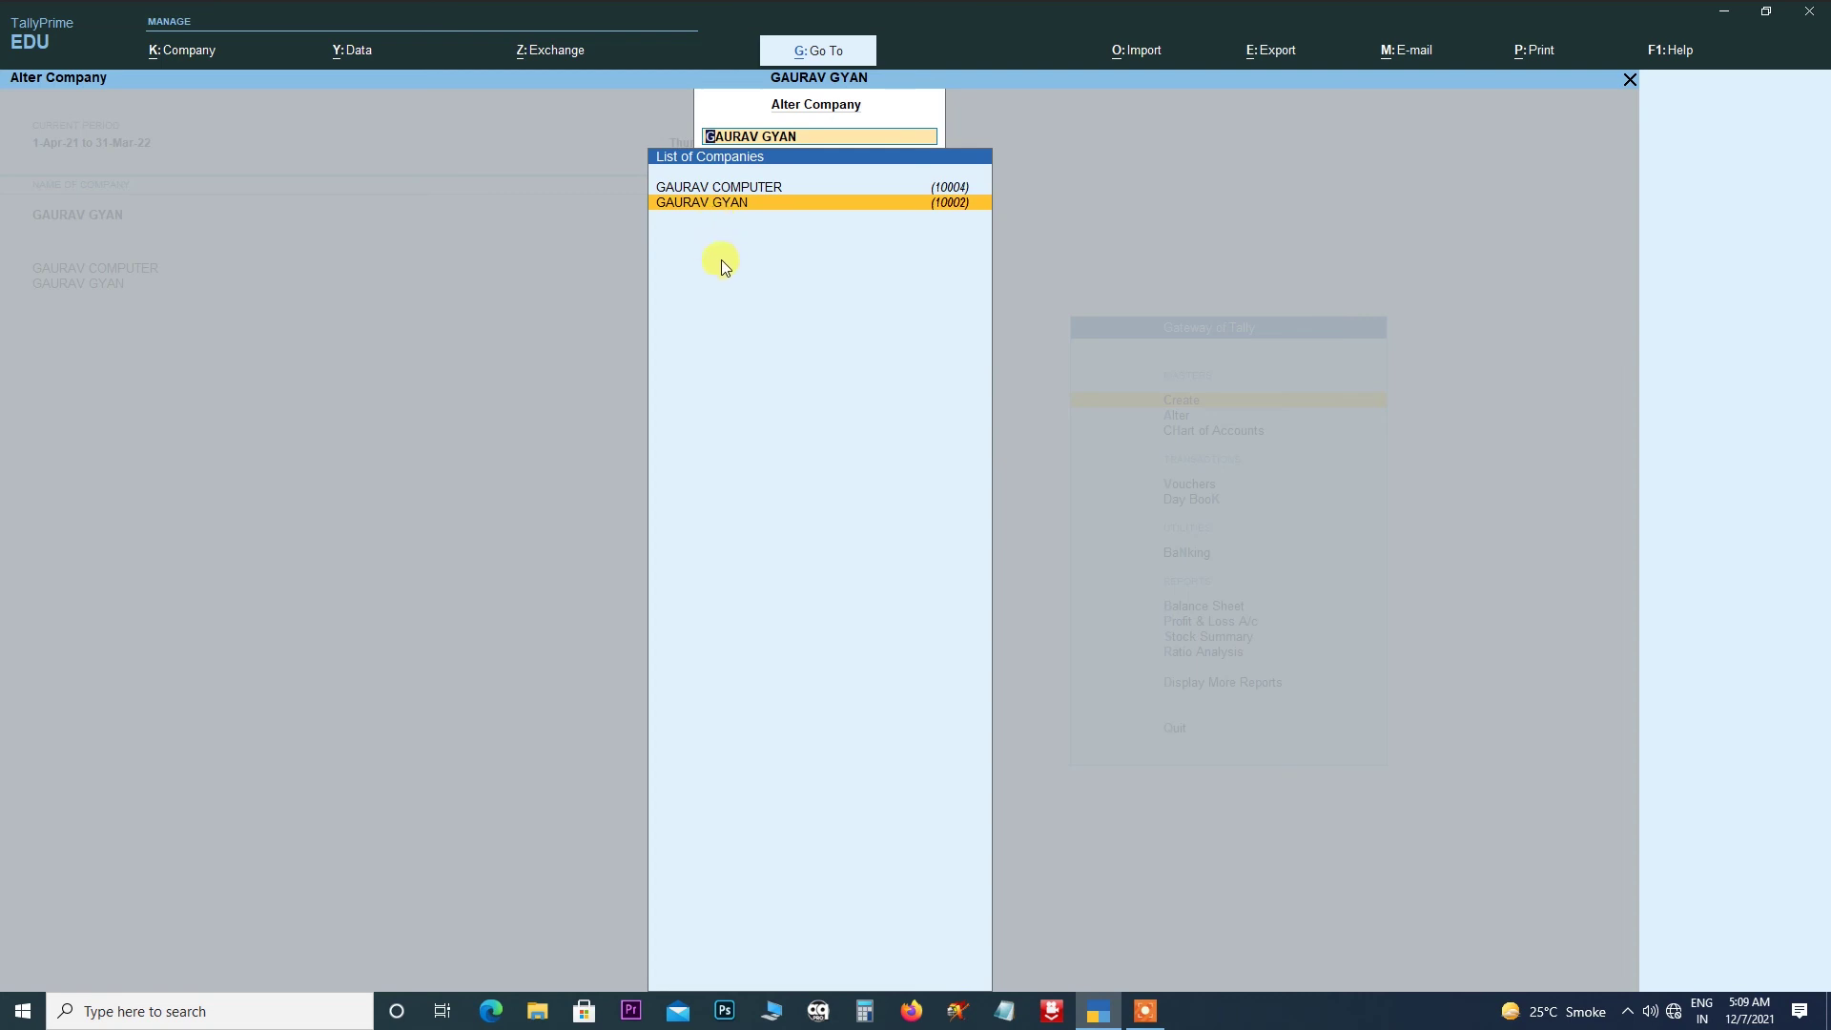
left_click(719, 187)
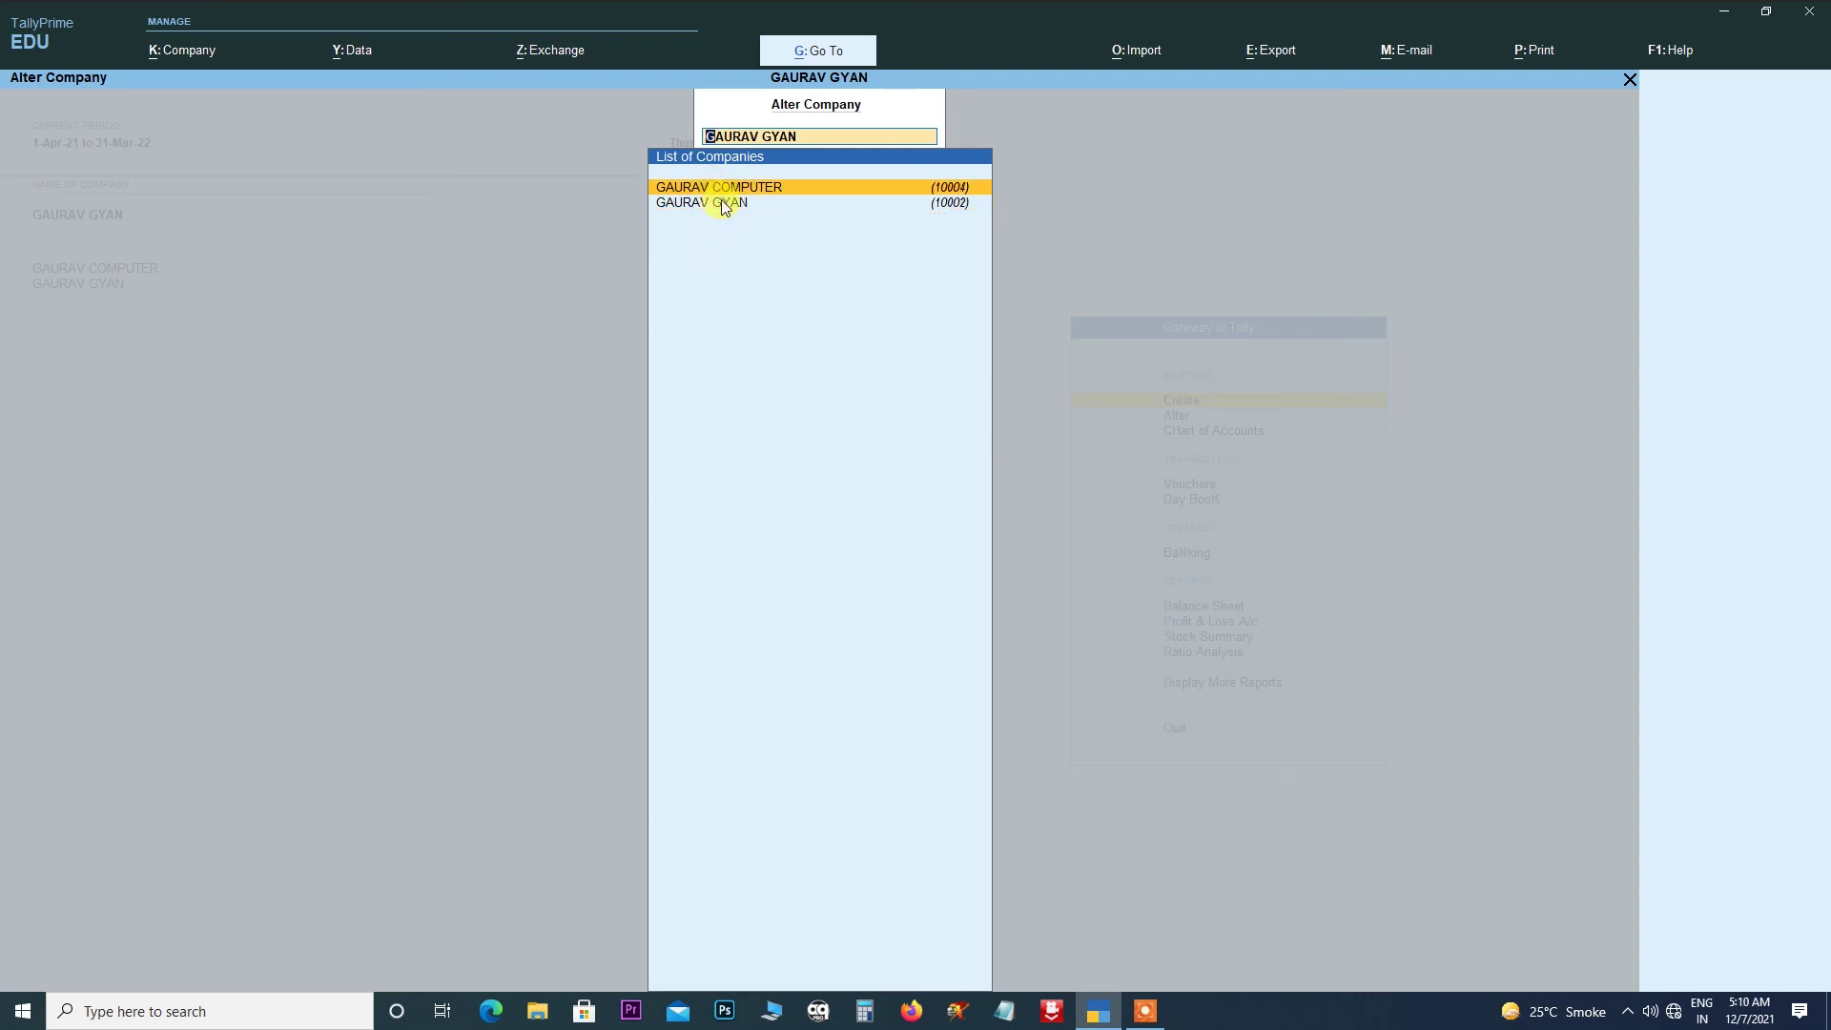
left_click(724, 204)
left_click(724, 204)
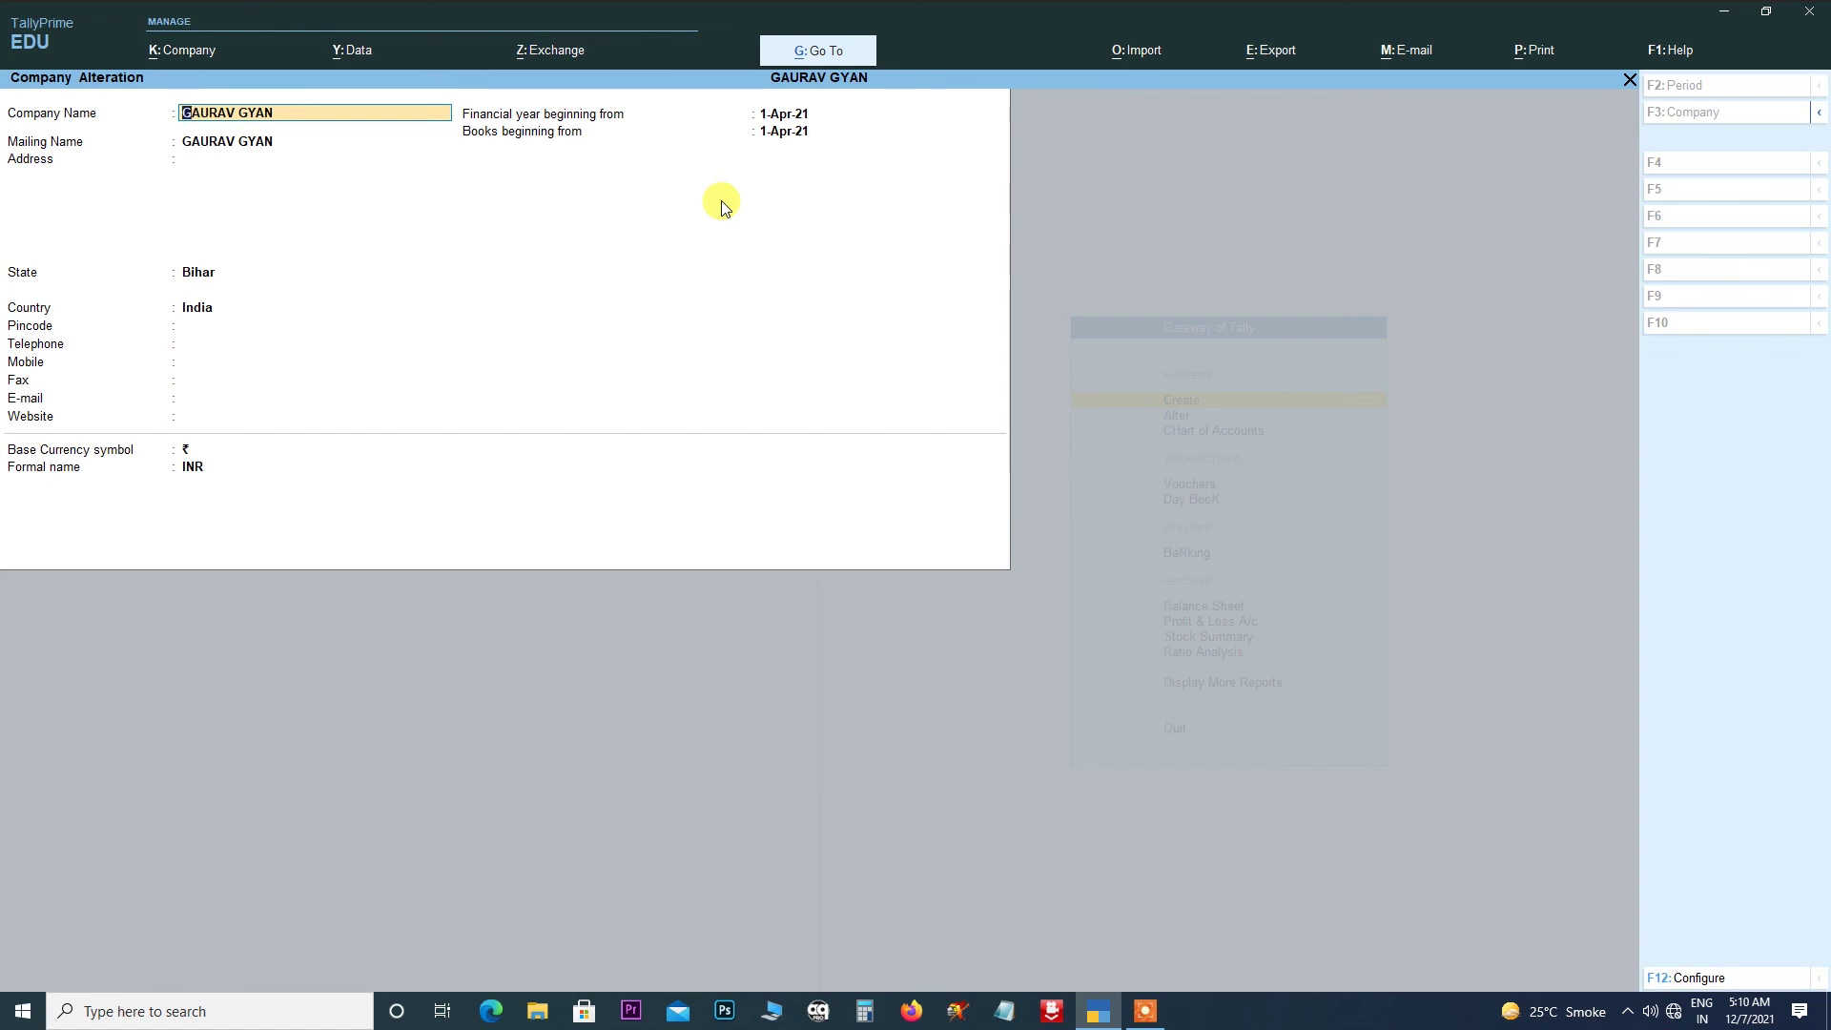
key("BackSpace")
key("Escape")
key("y")
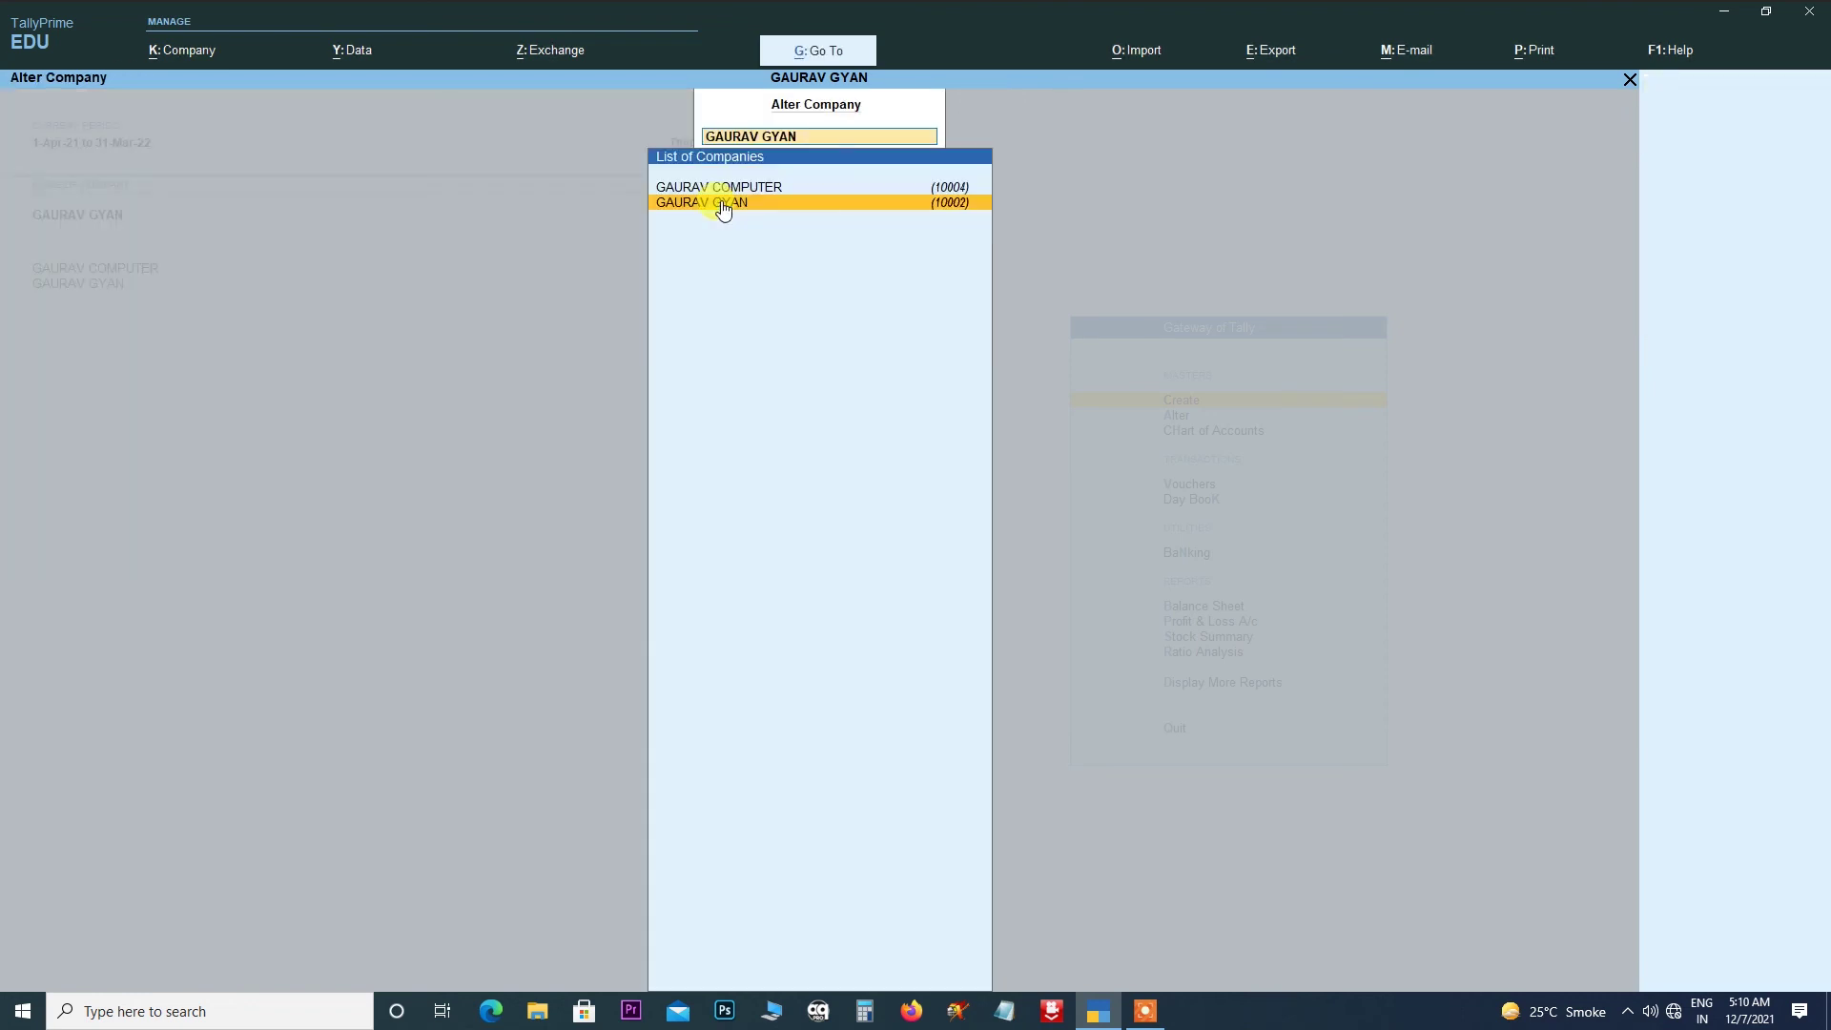
key("BackSpace")
key("Escape")
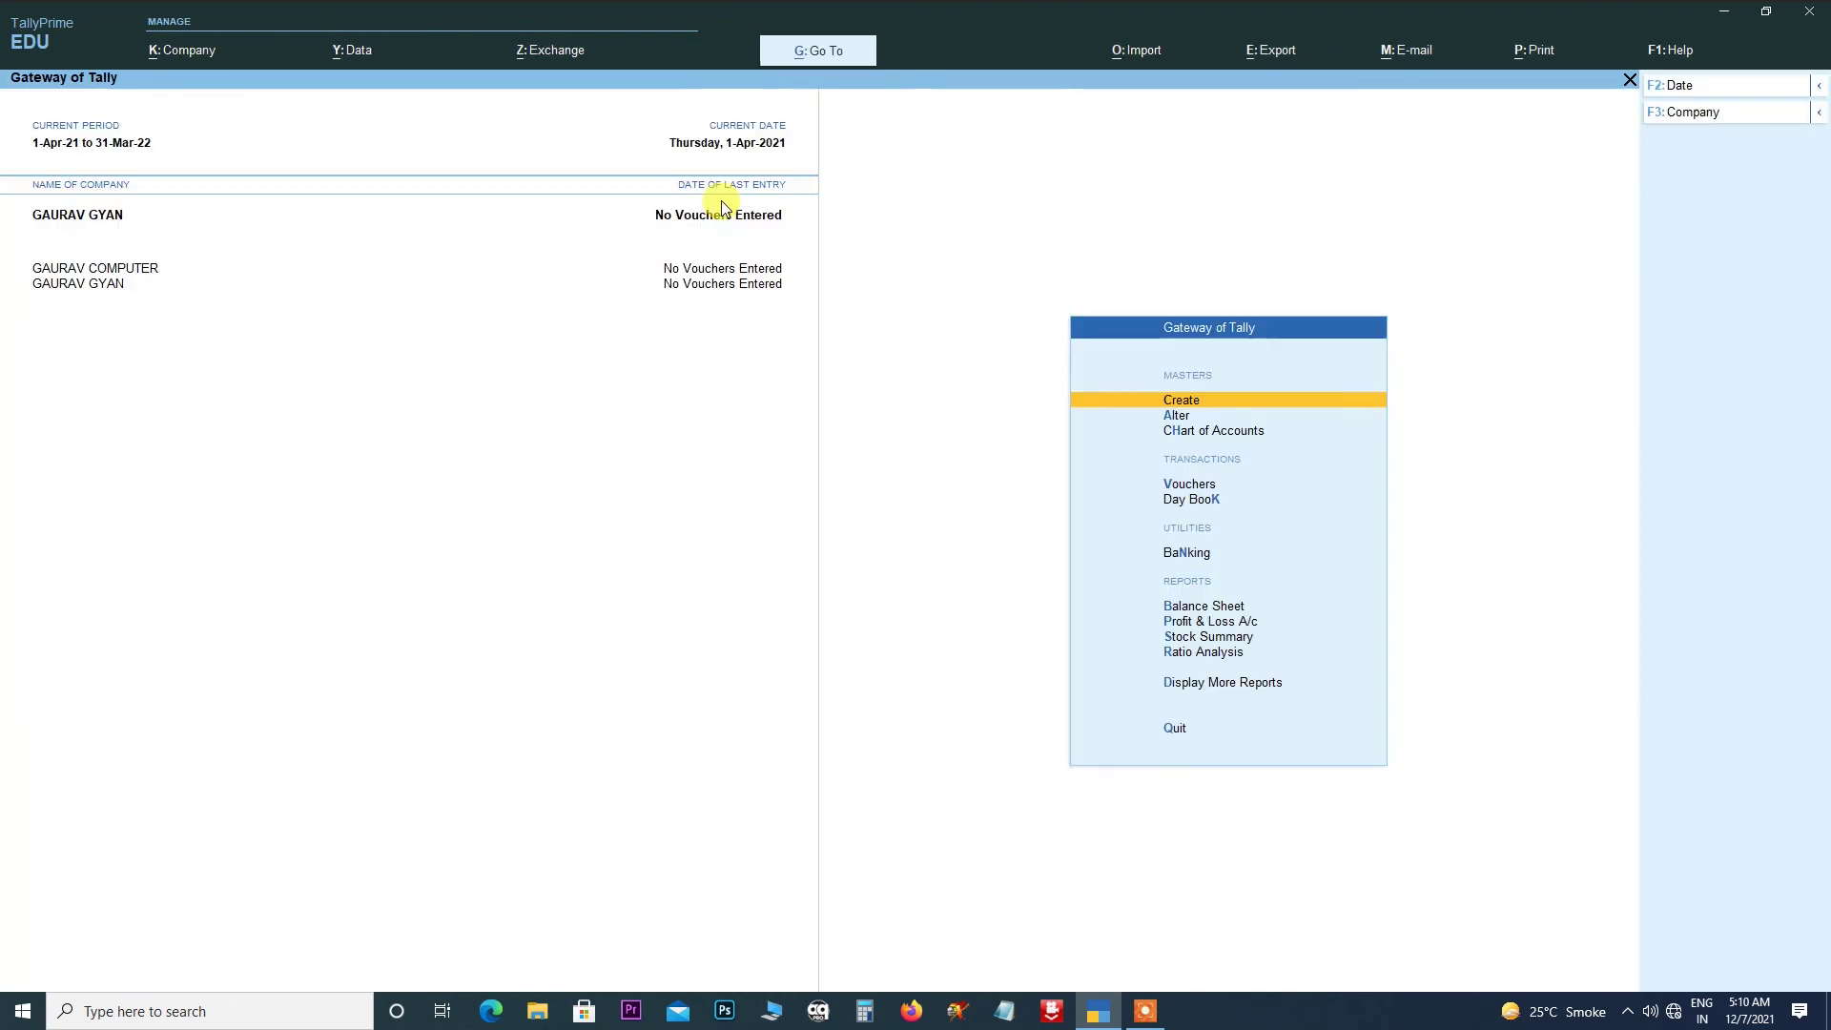
- Use Change Company to switch to GAURAV GYAN and back, leaving GAURAV COMPUTER current
left_click(199, 55)
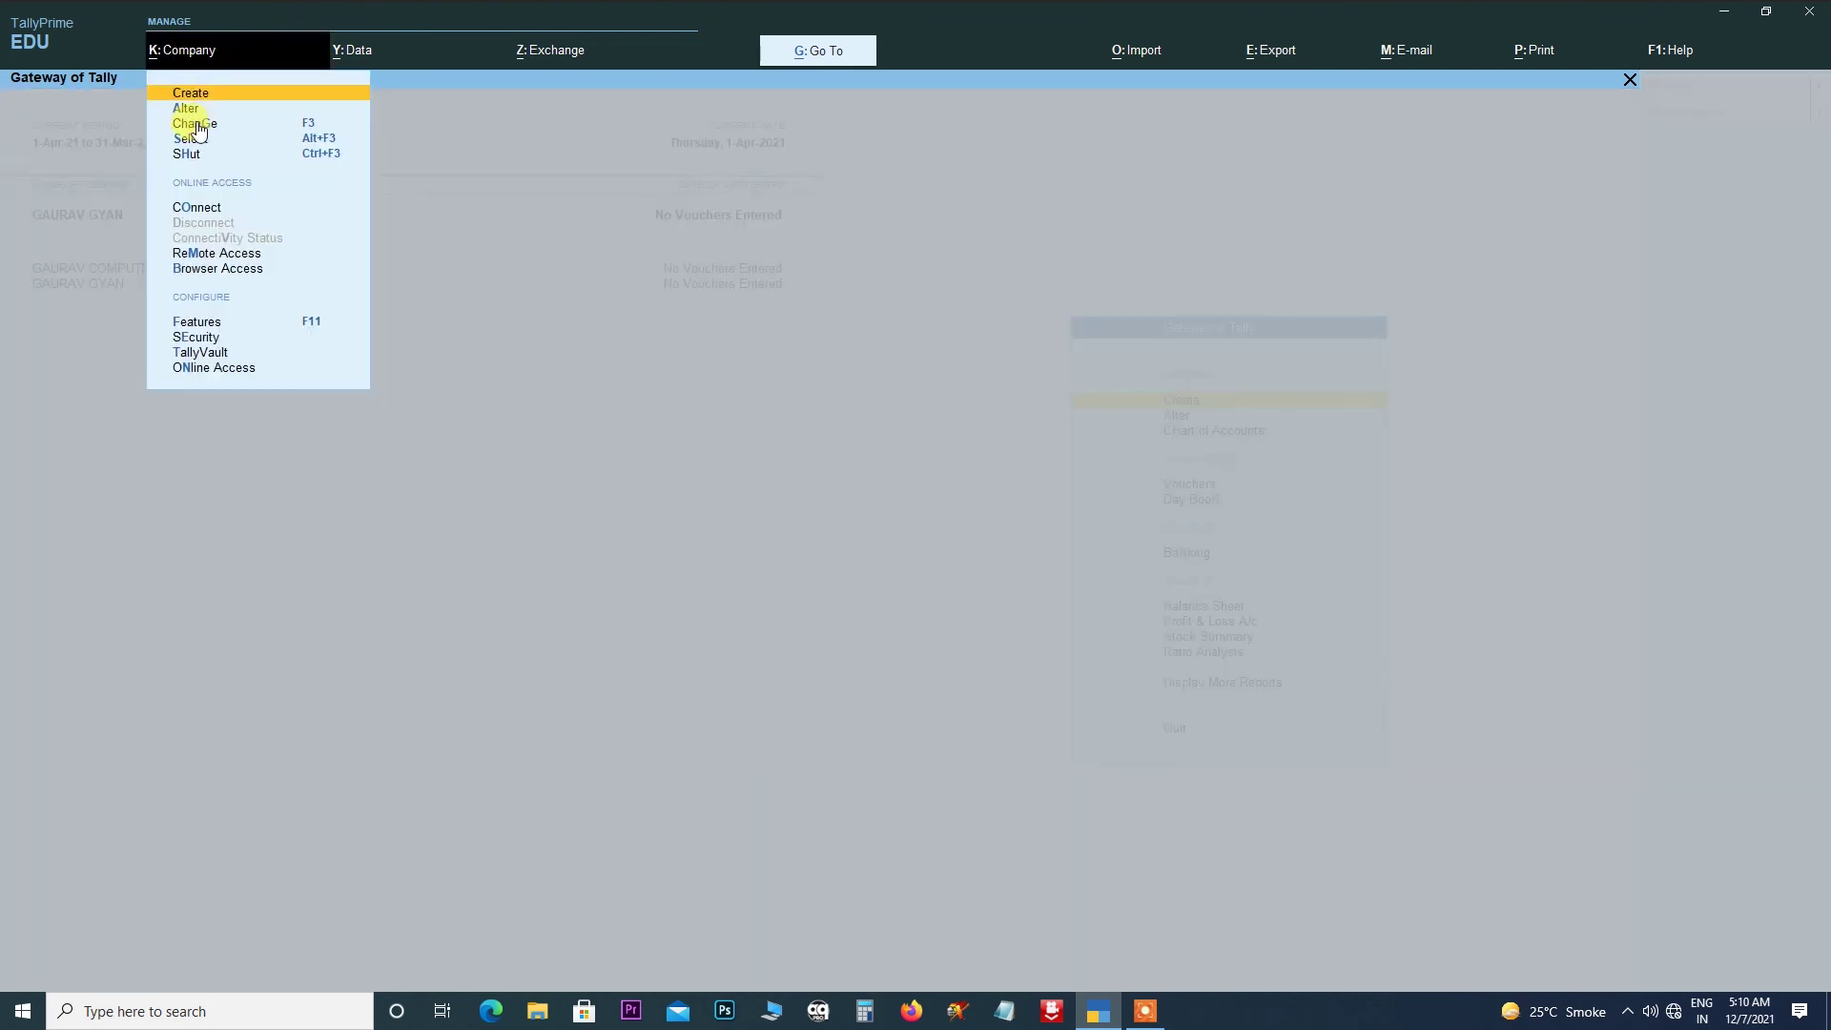
left_click(715, 389)
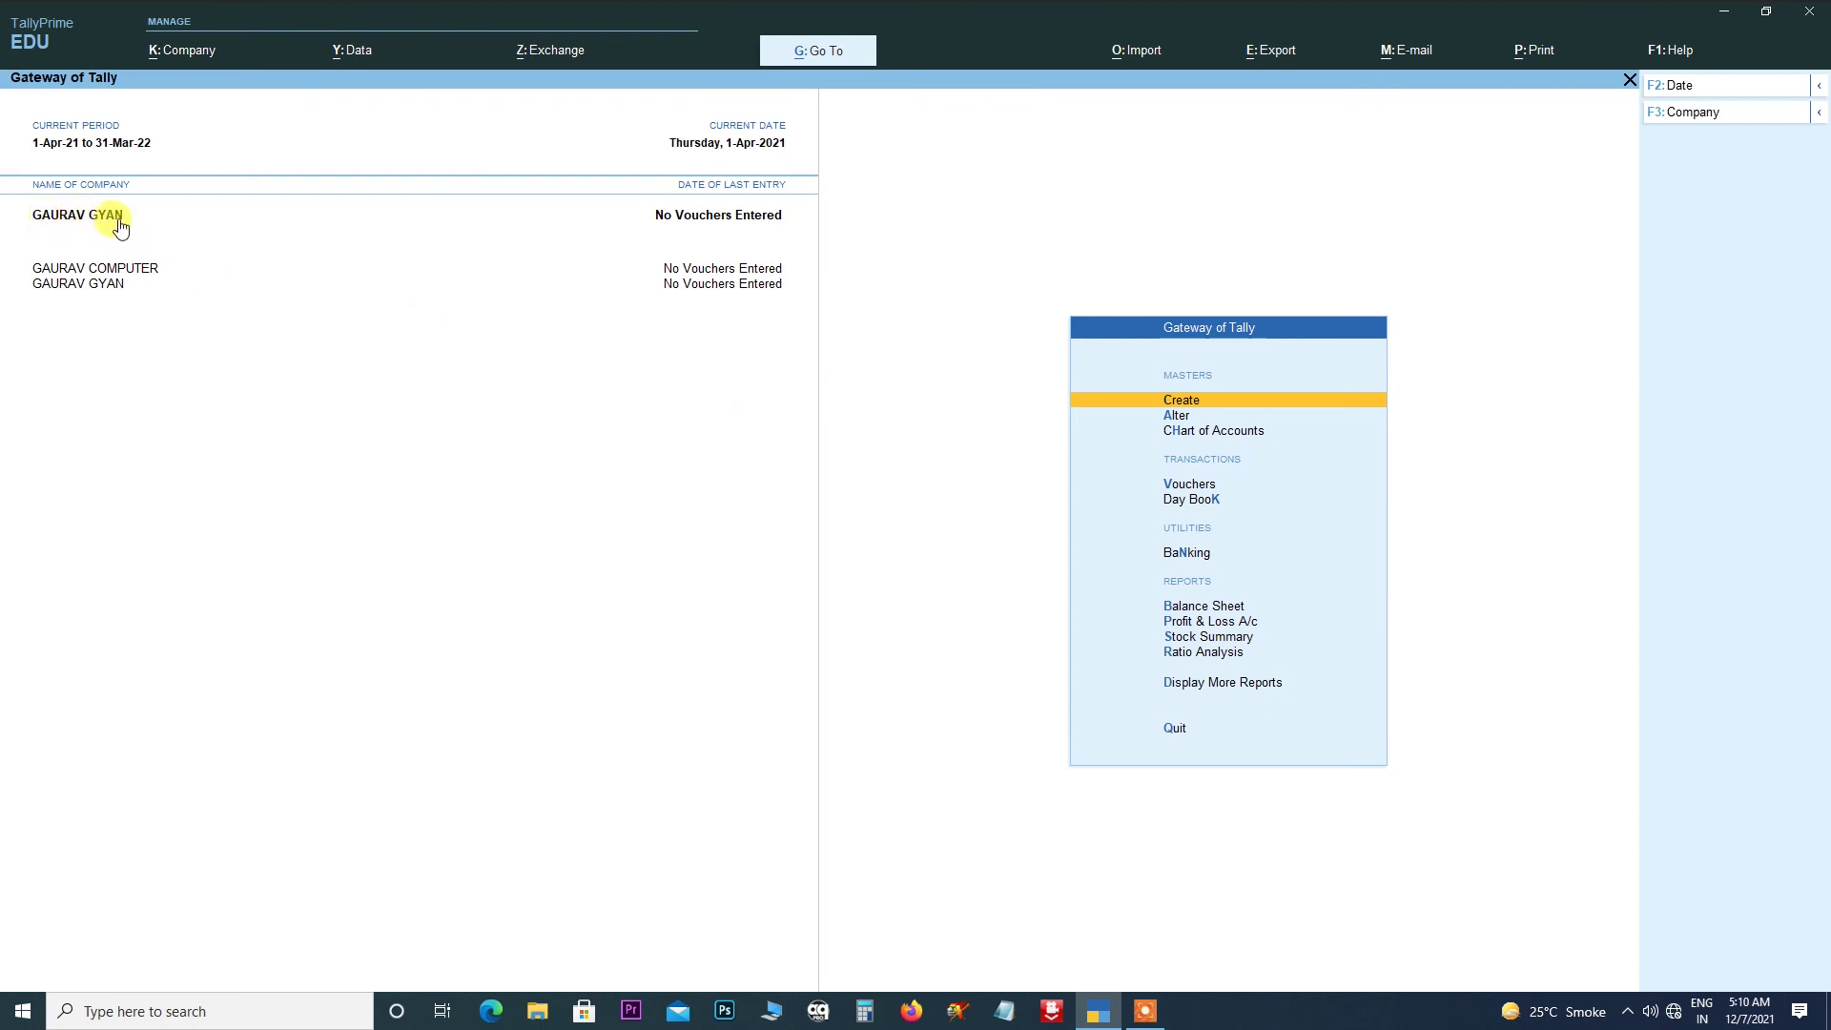
left_click(198, 52)
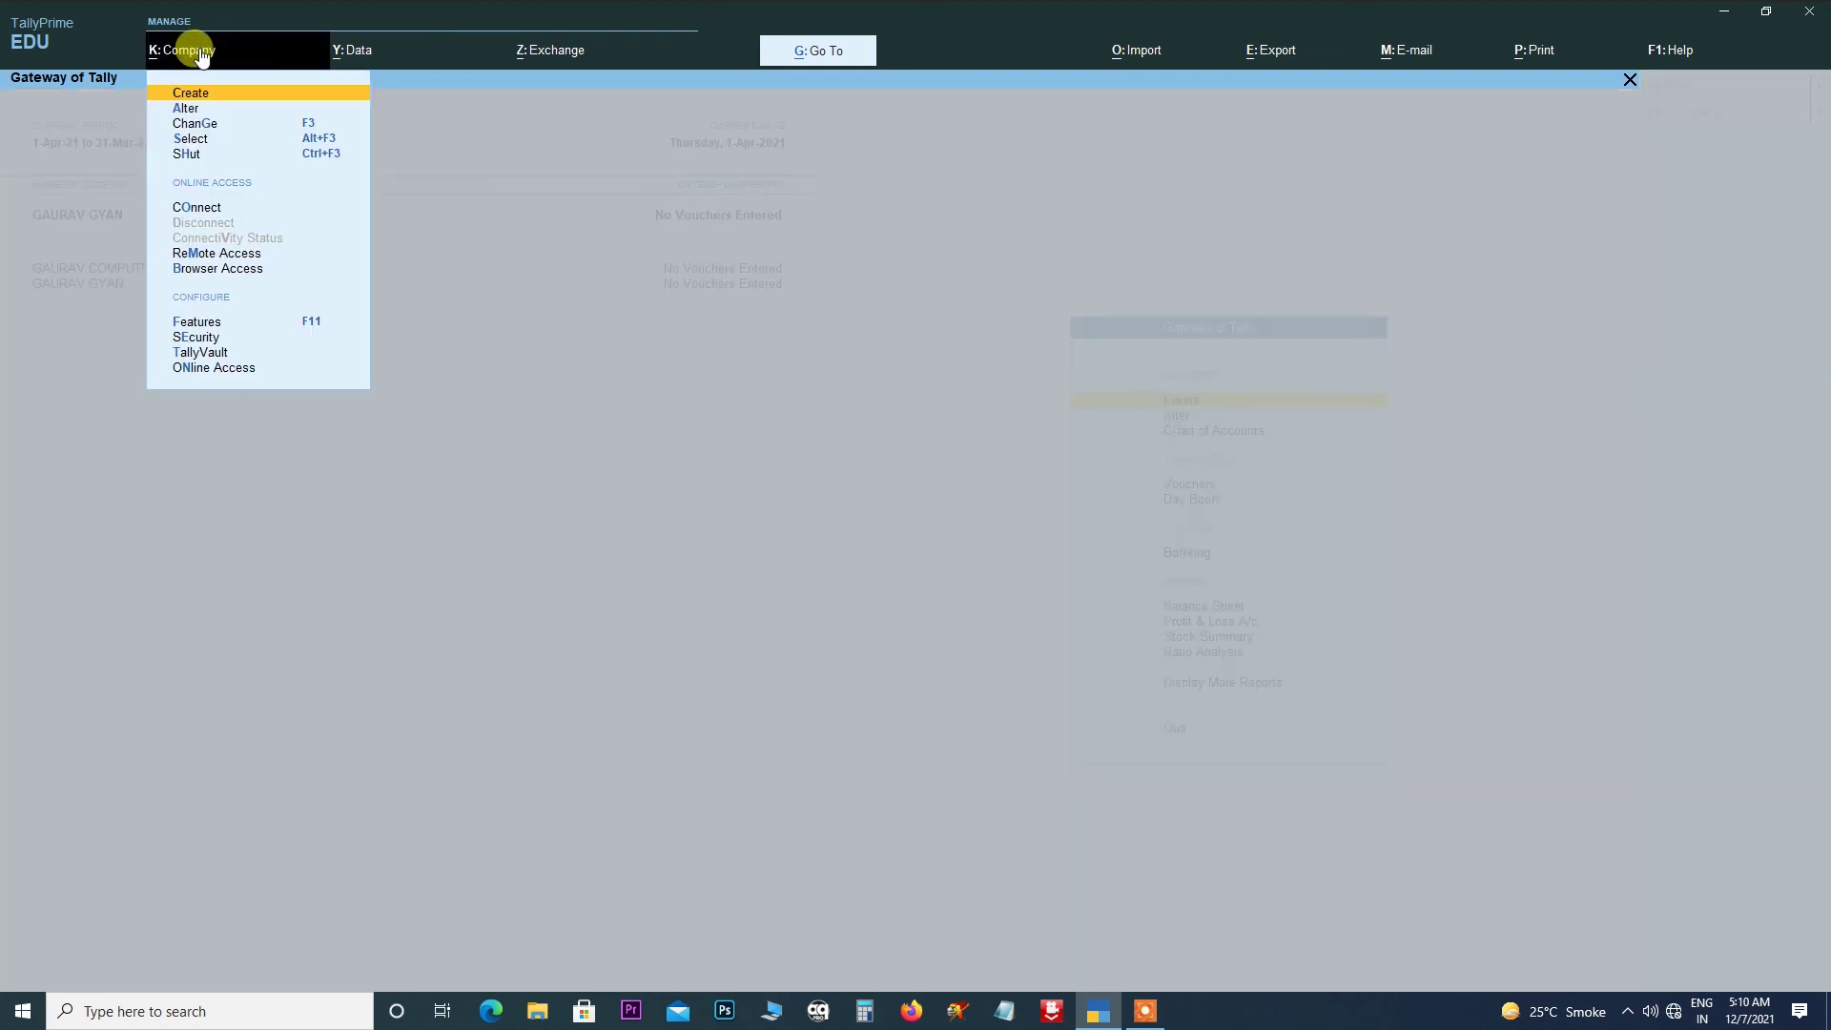
left_click(516, 367)
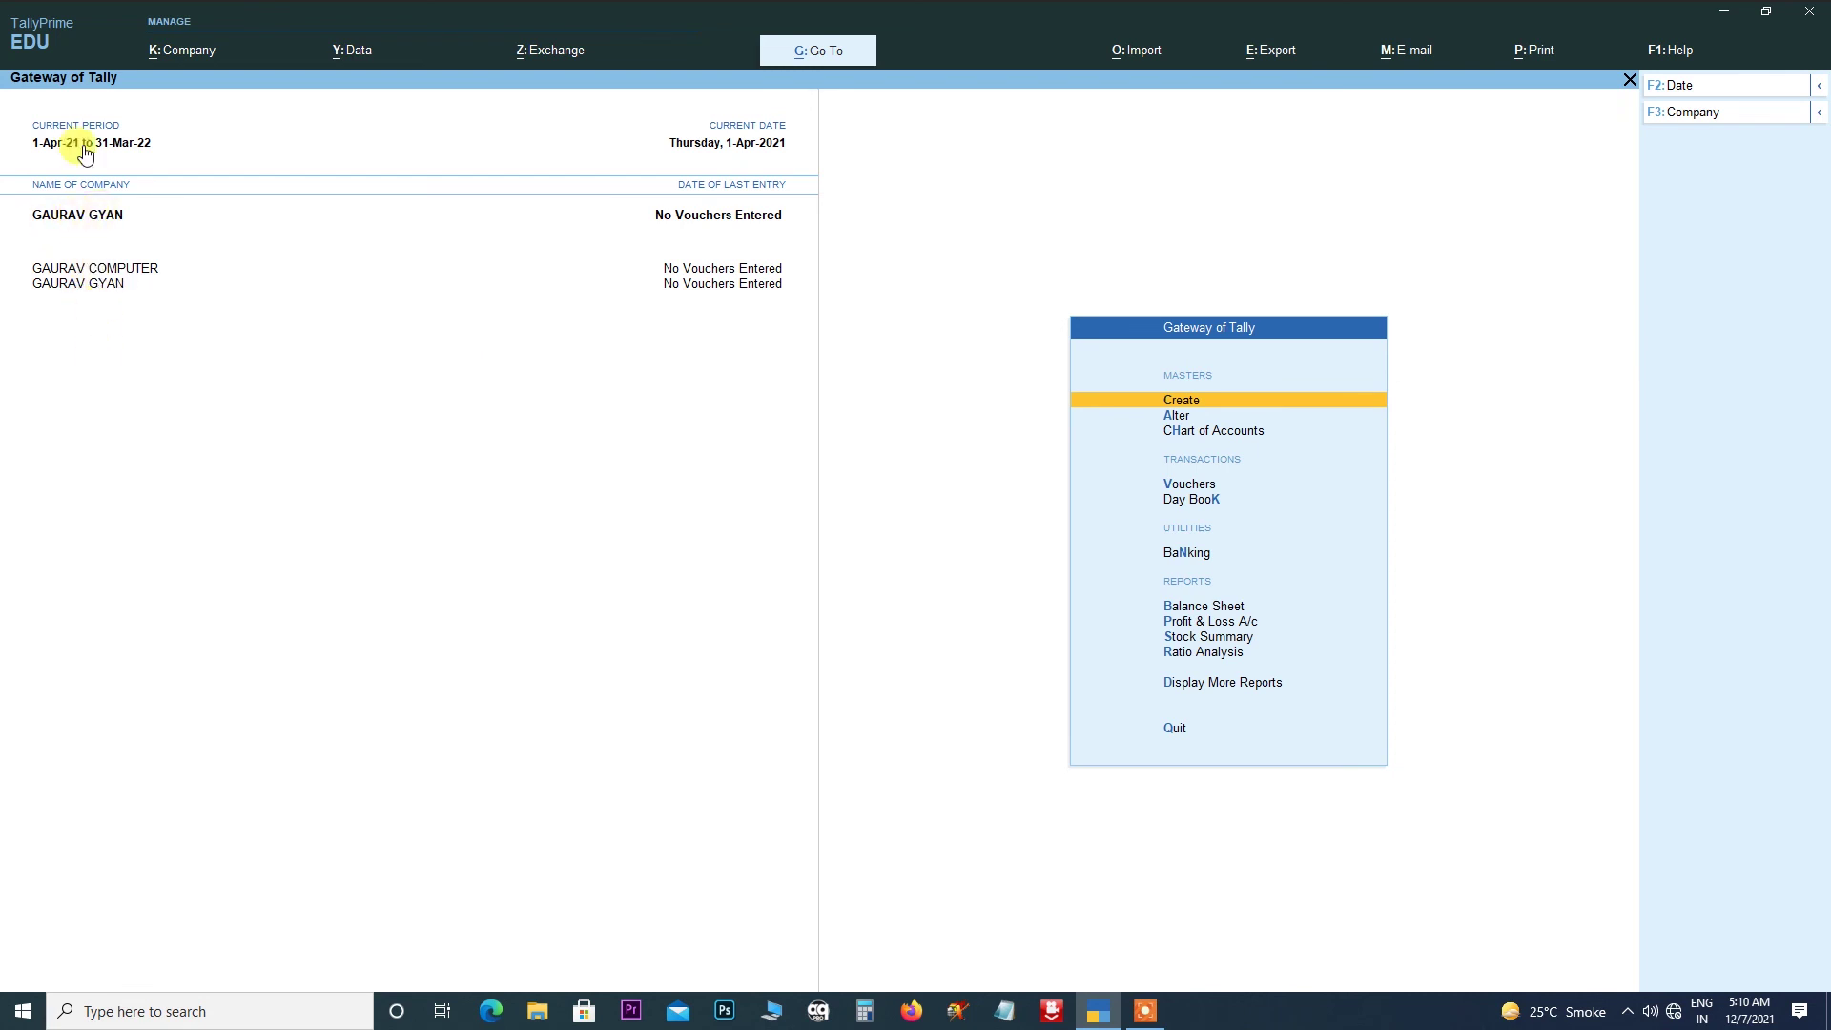
left_click(180, 51)
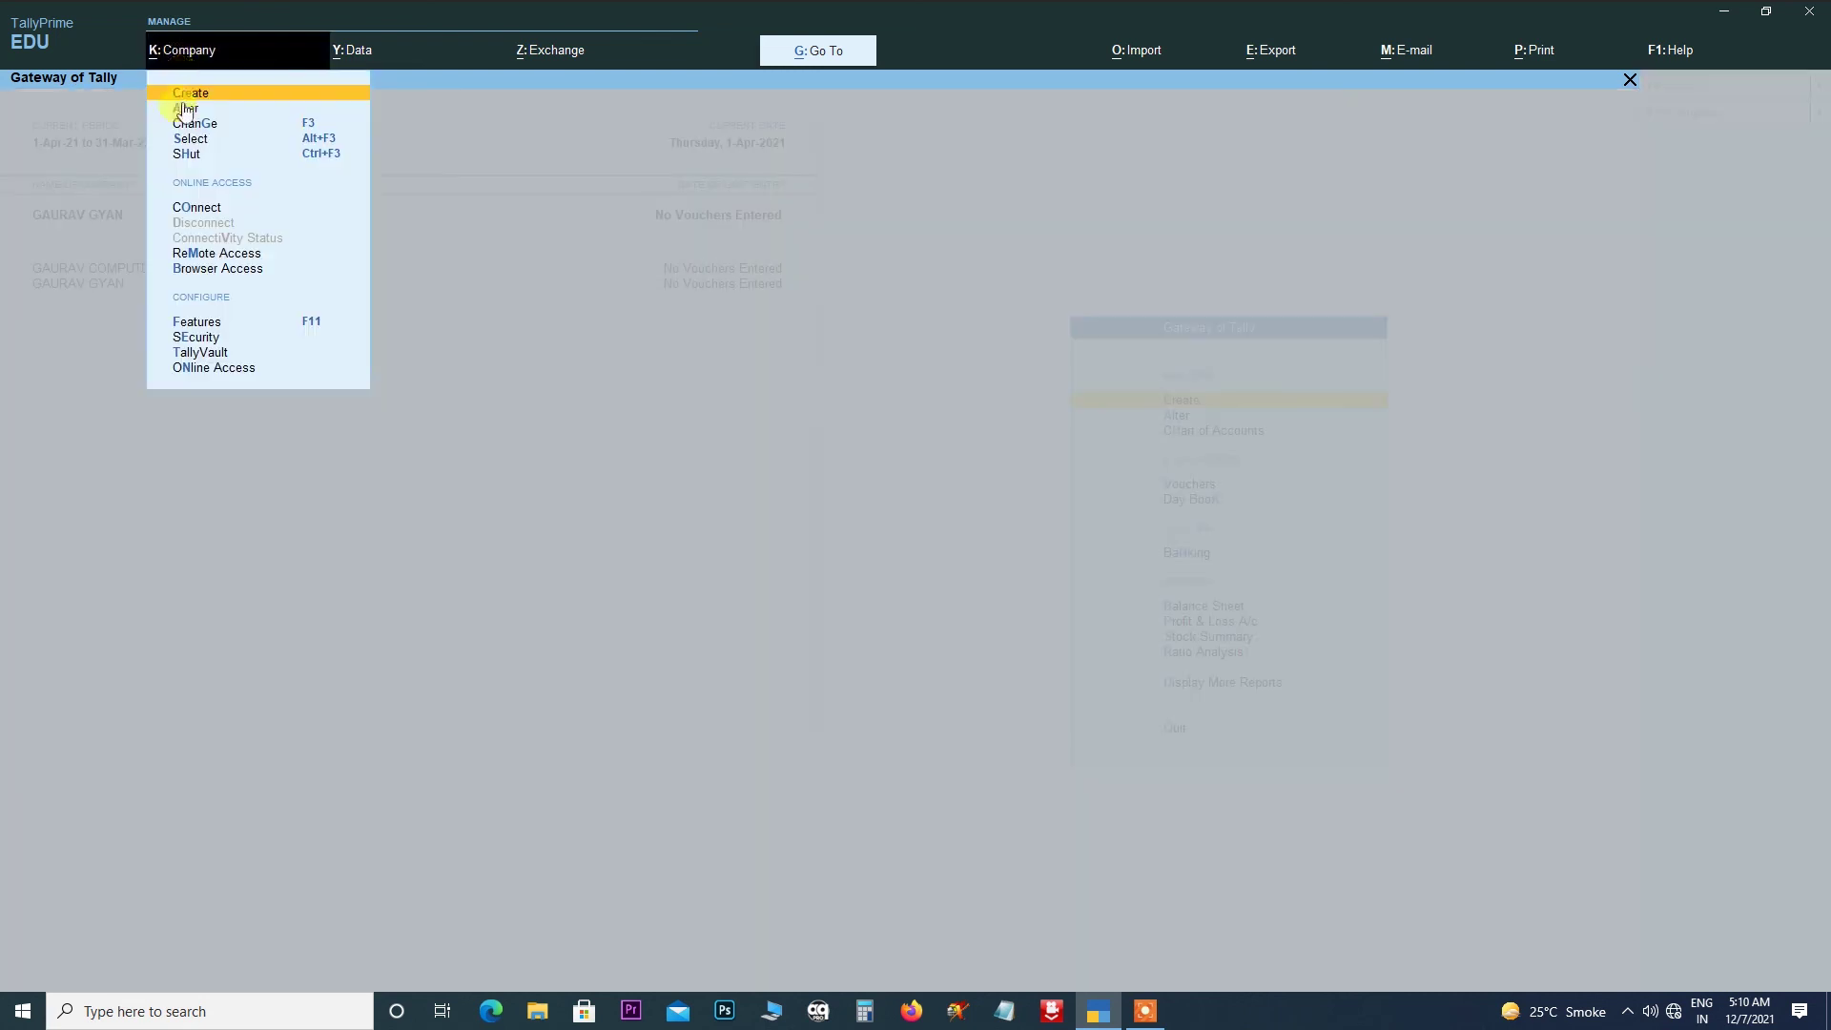
left_click(187, 122)
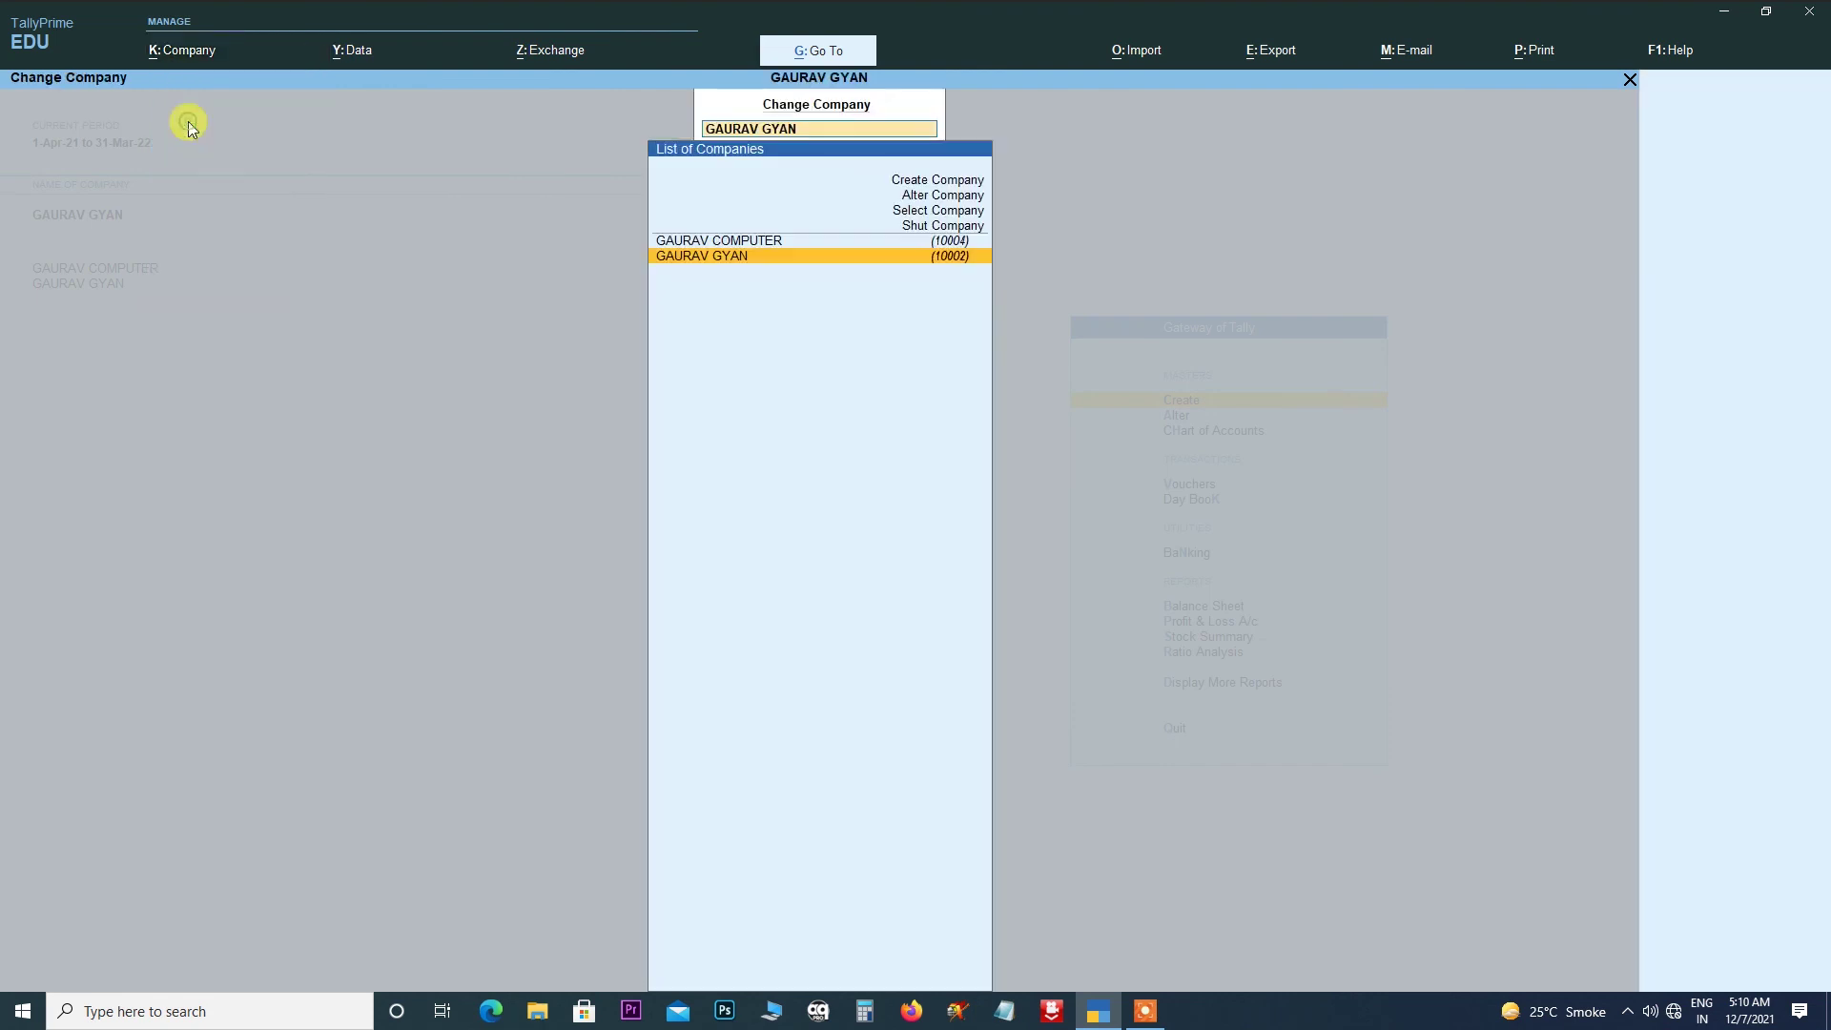
left_click(741, 244)
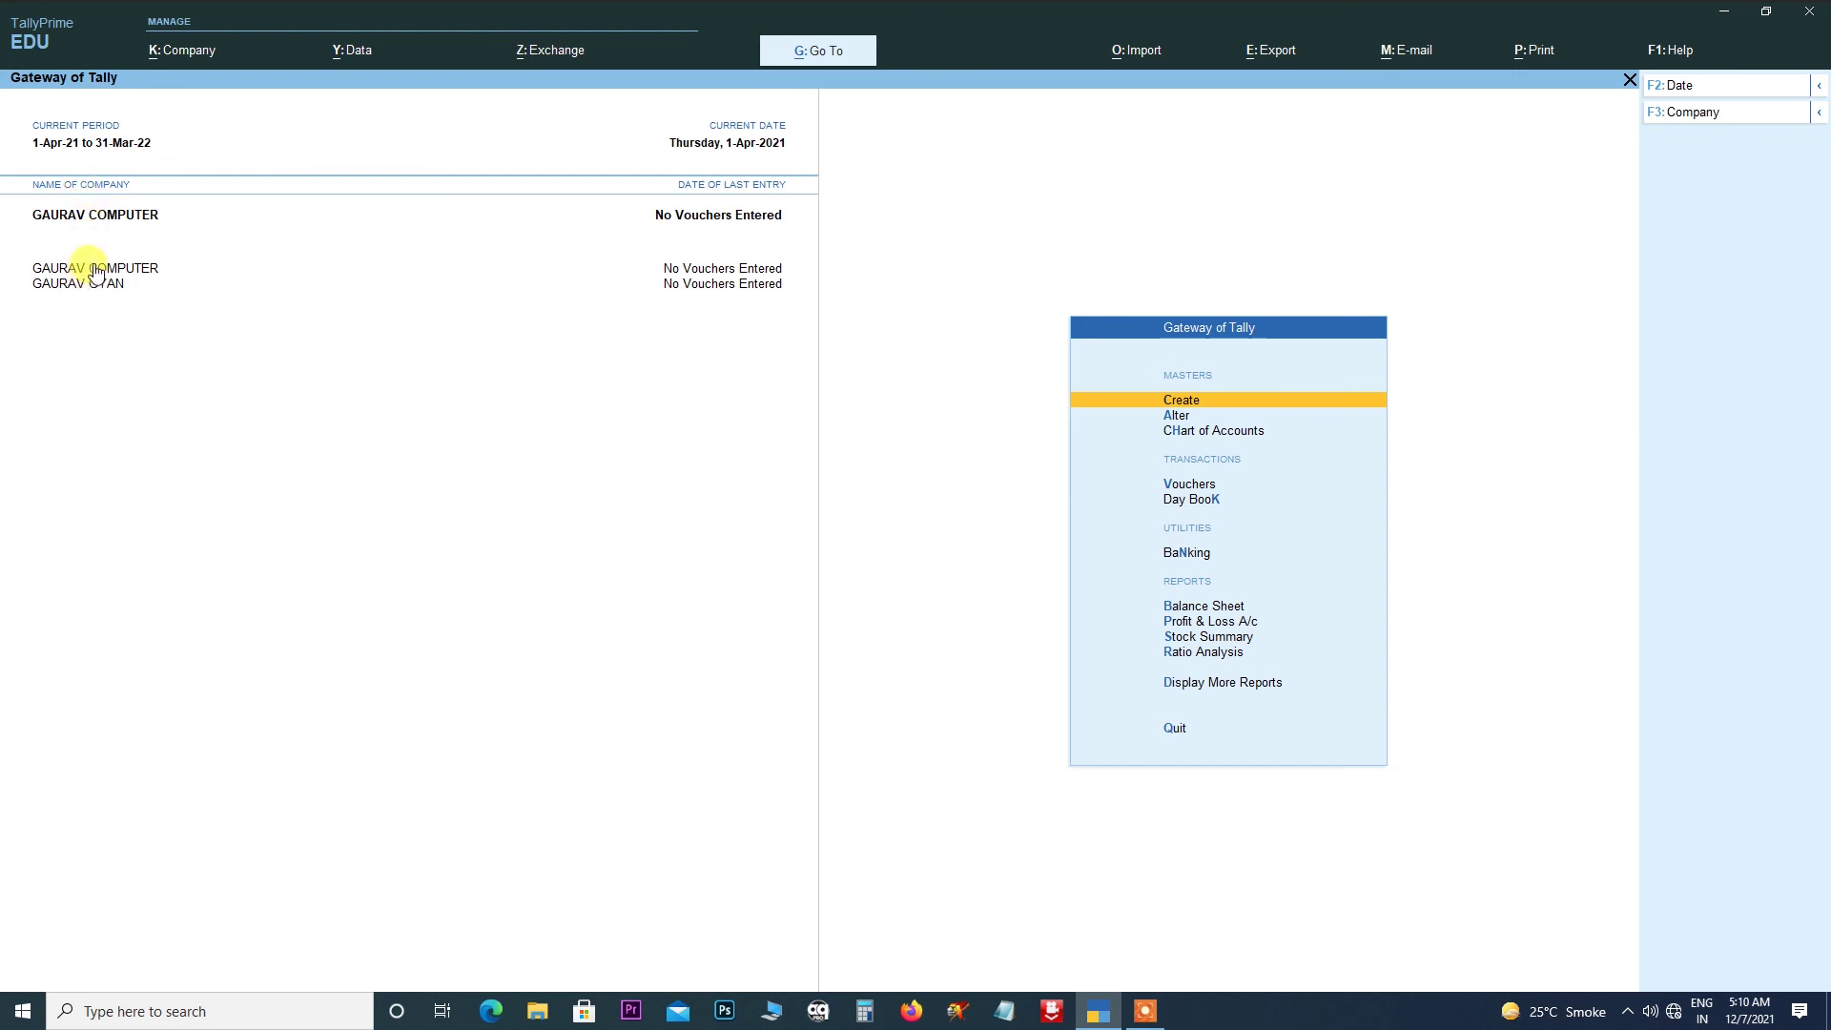
left_click(84, 285)
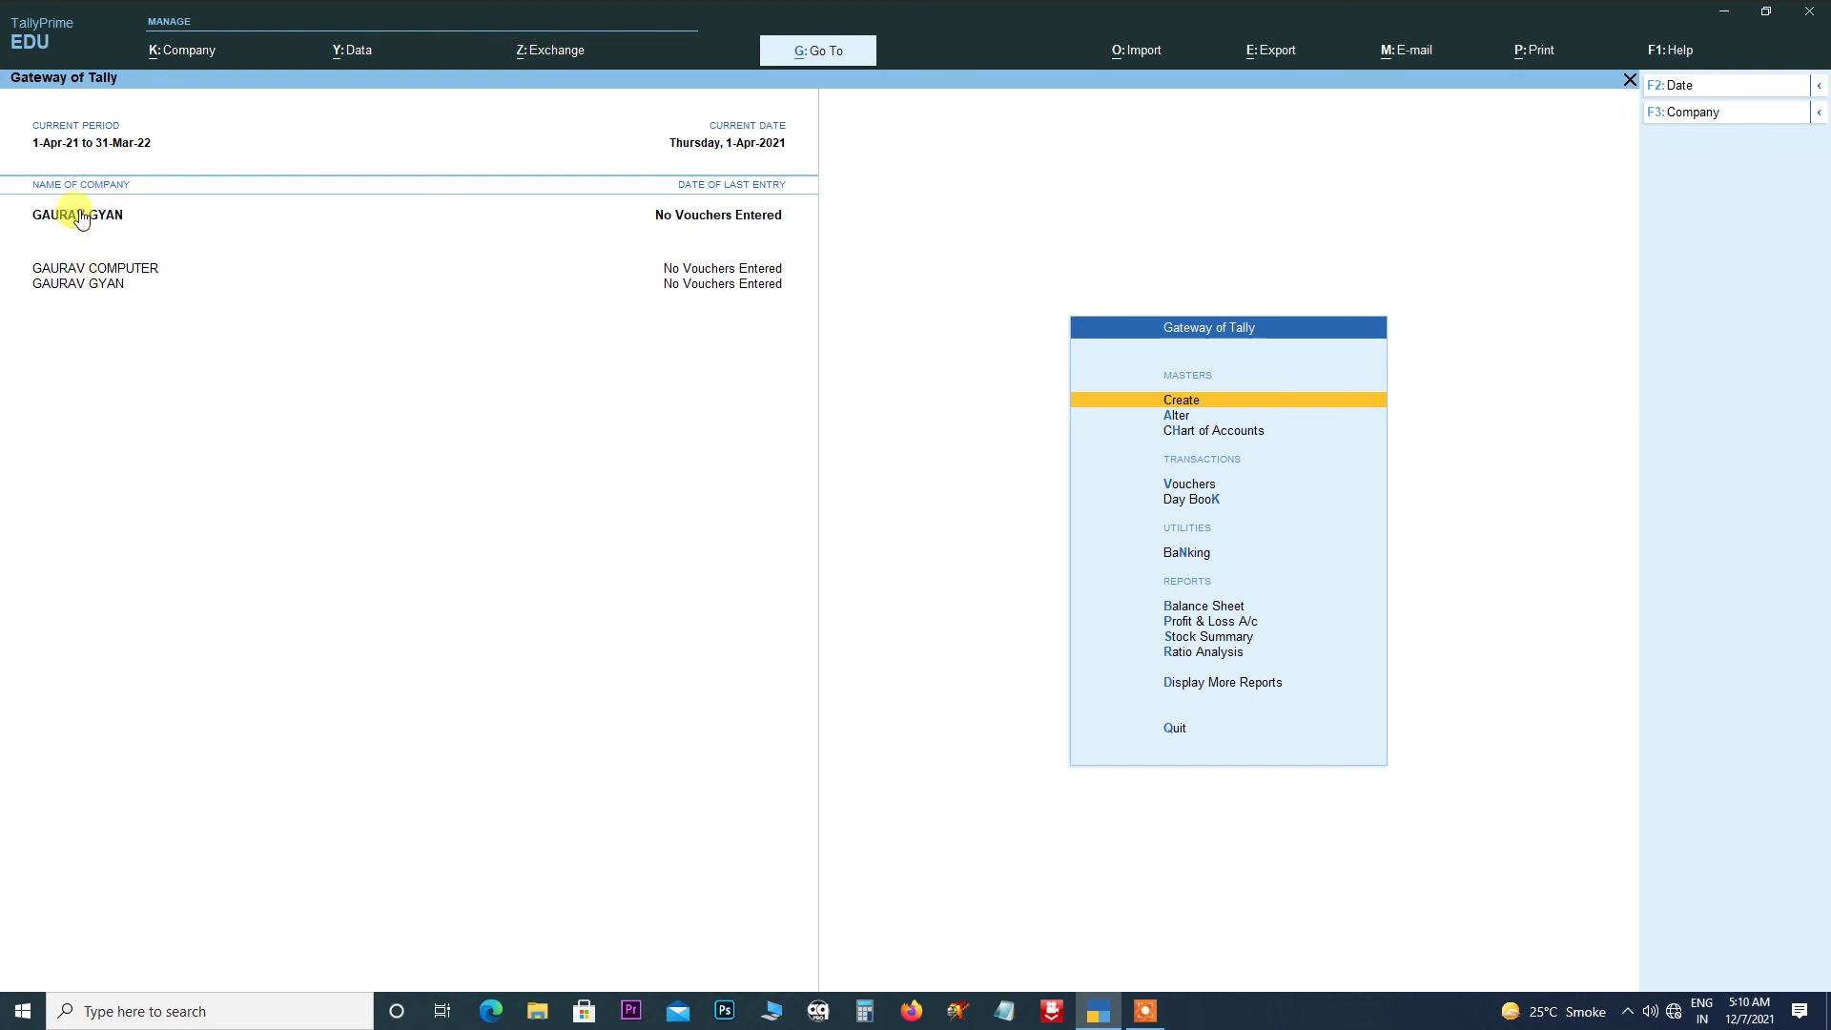
left_click(105, 272)
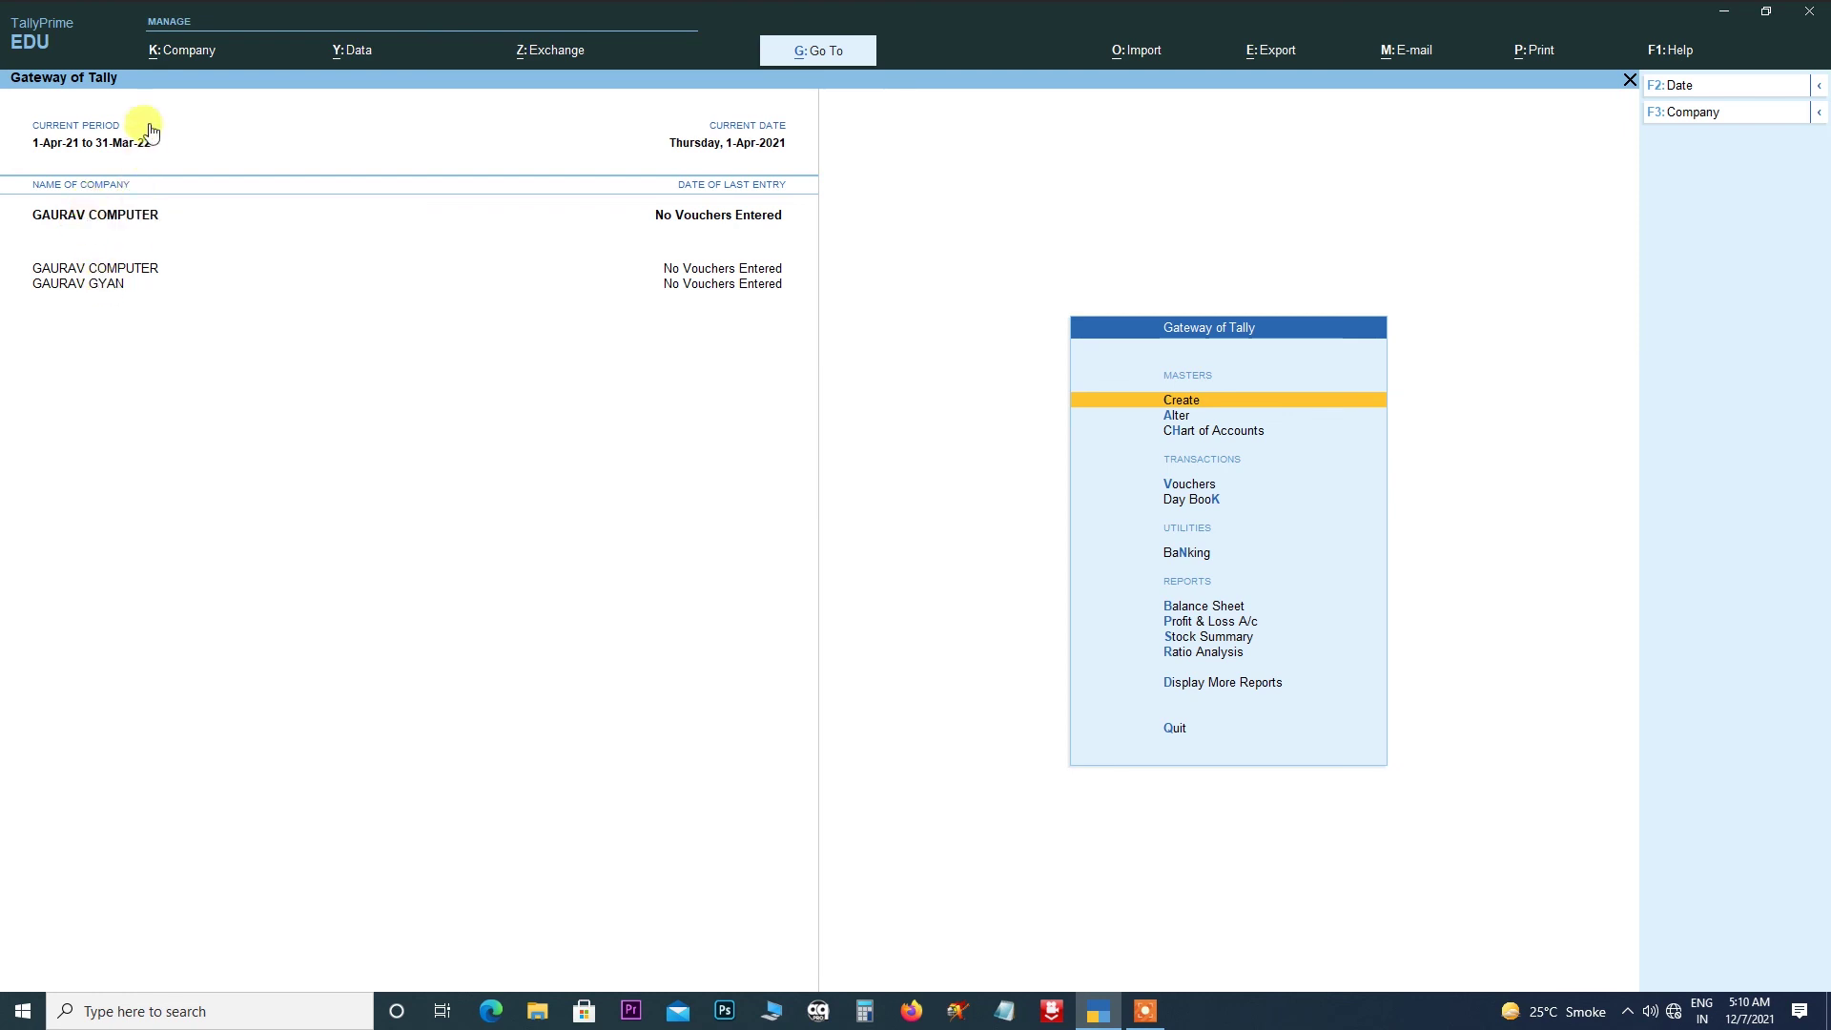
- Pick GAURAV GYAN from the List of Companies so it becomes current beside GAURAV COMPUTER
left_click(191, 52)
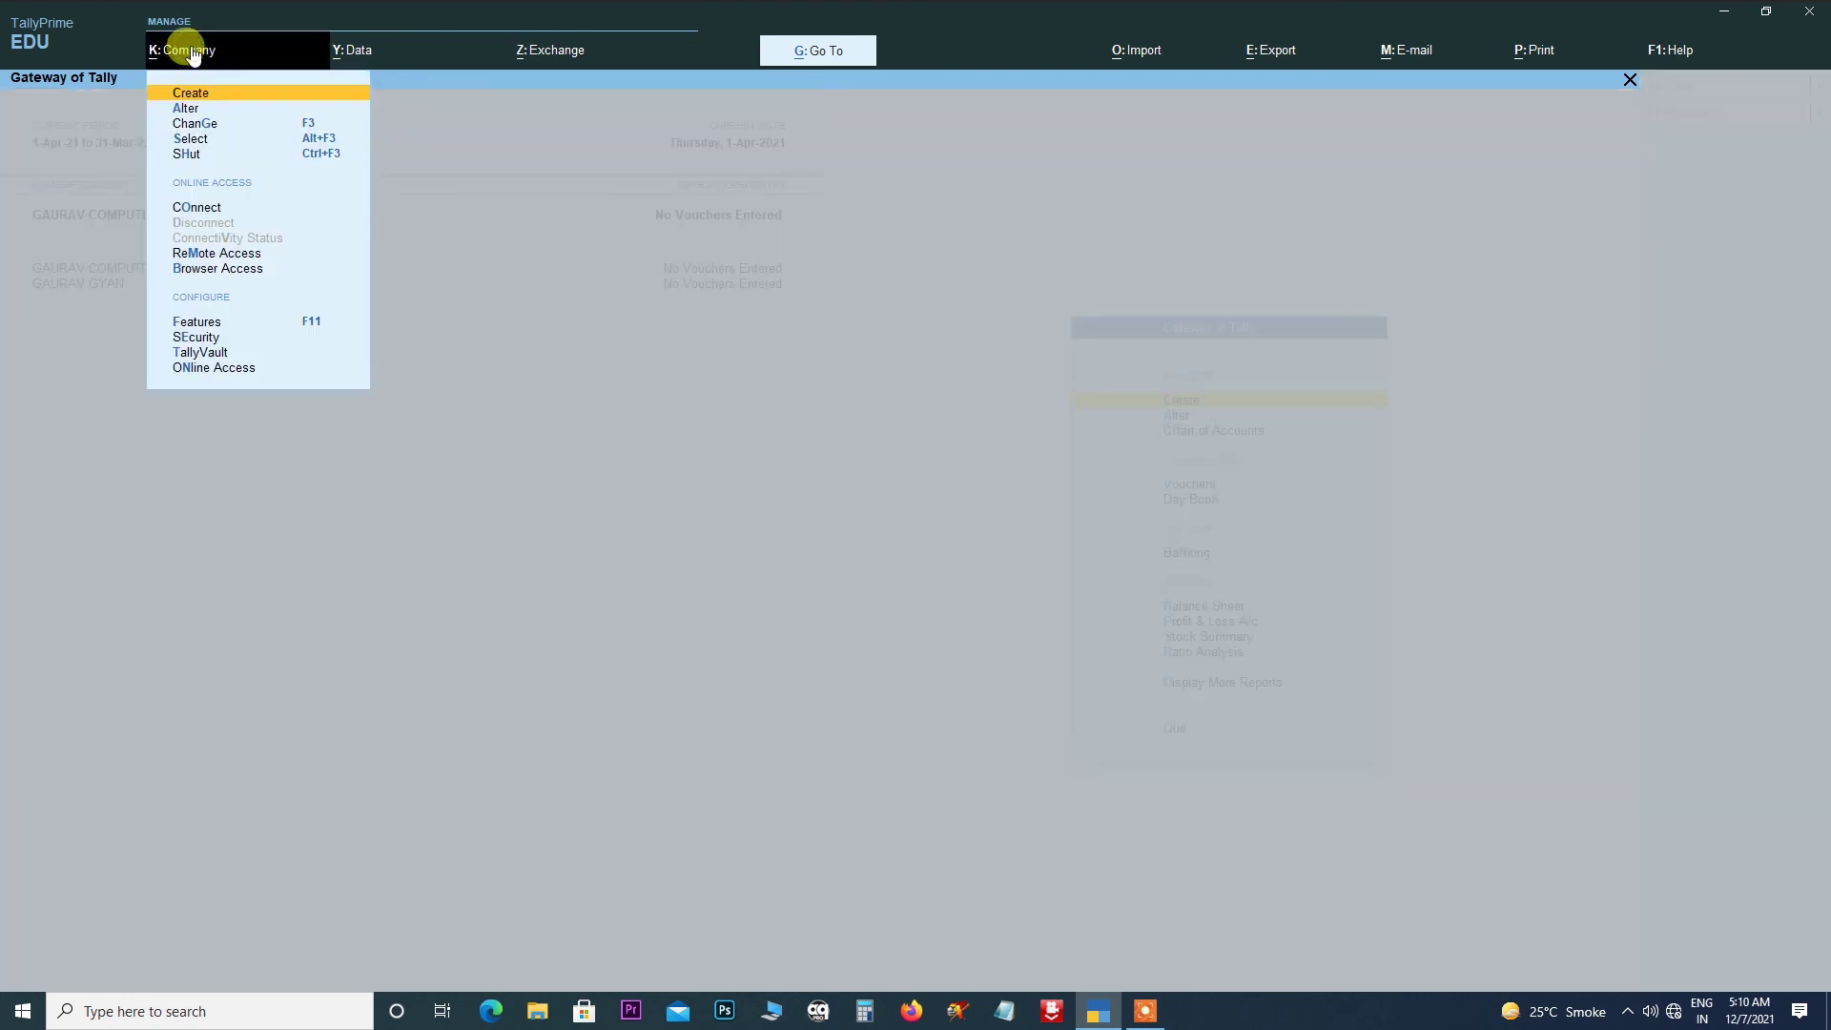
left_click(196, 139)
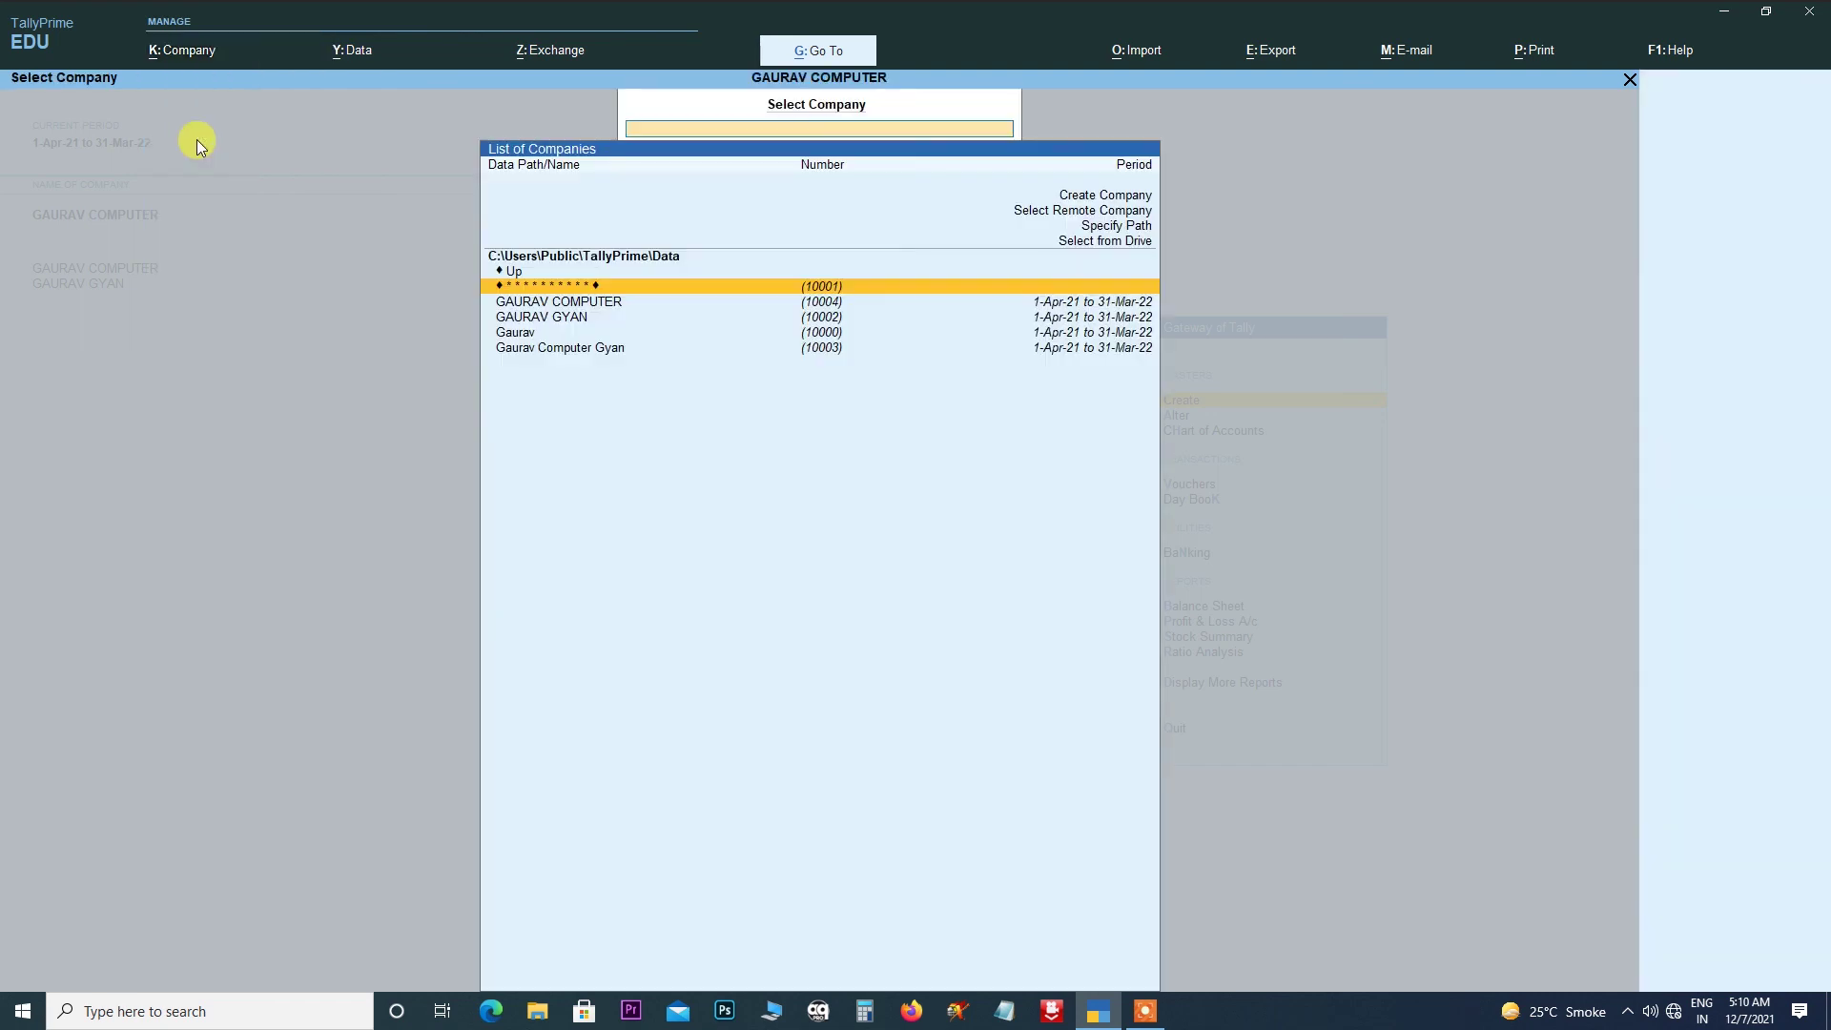
left_click(552, 324)
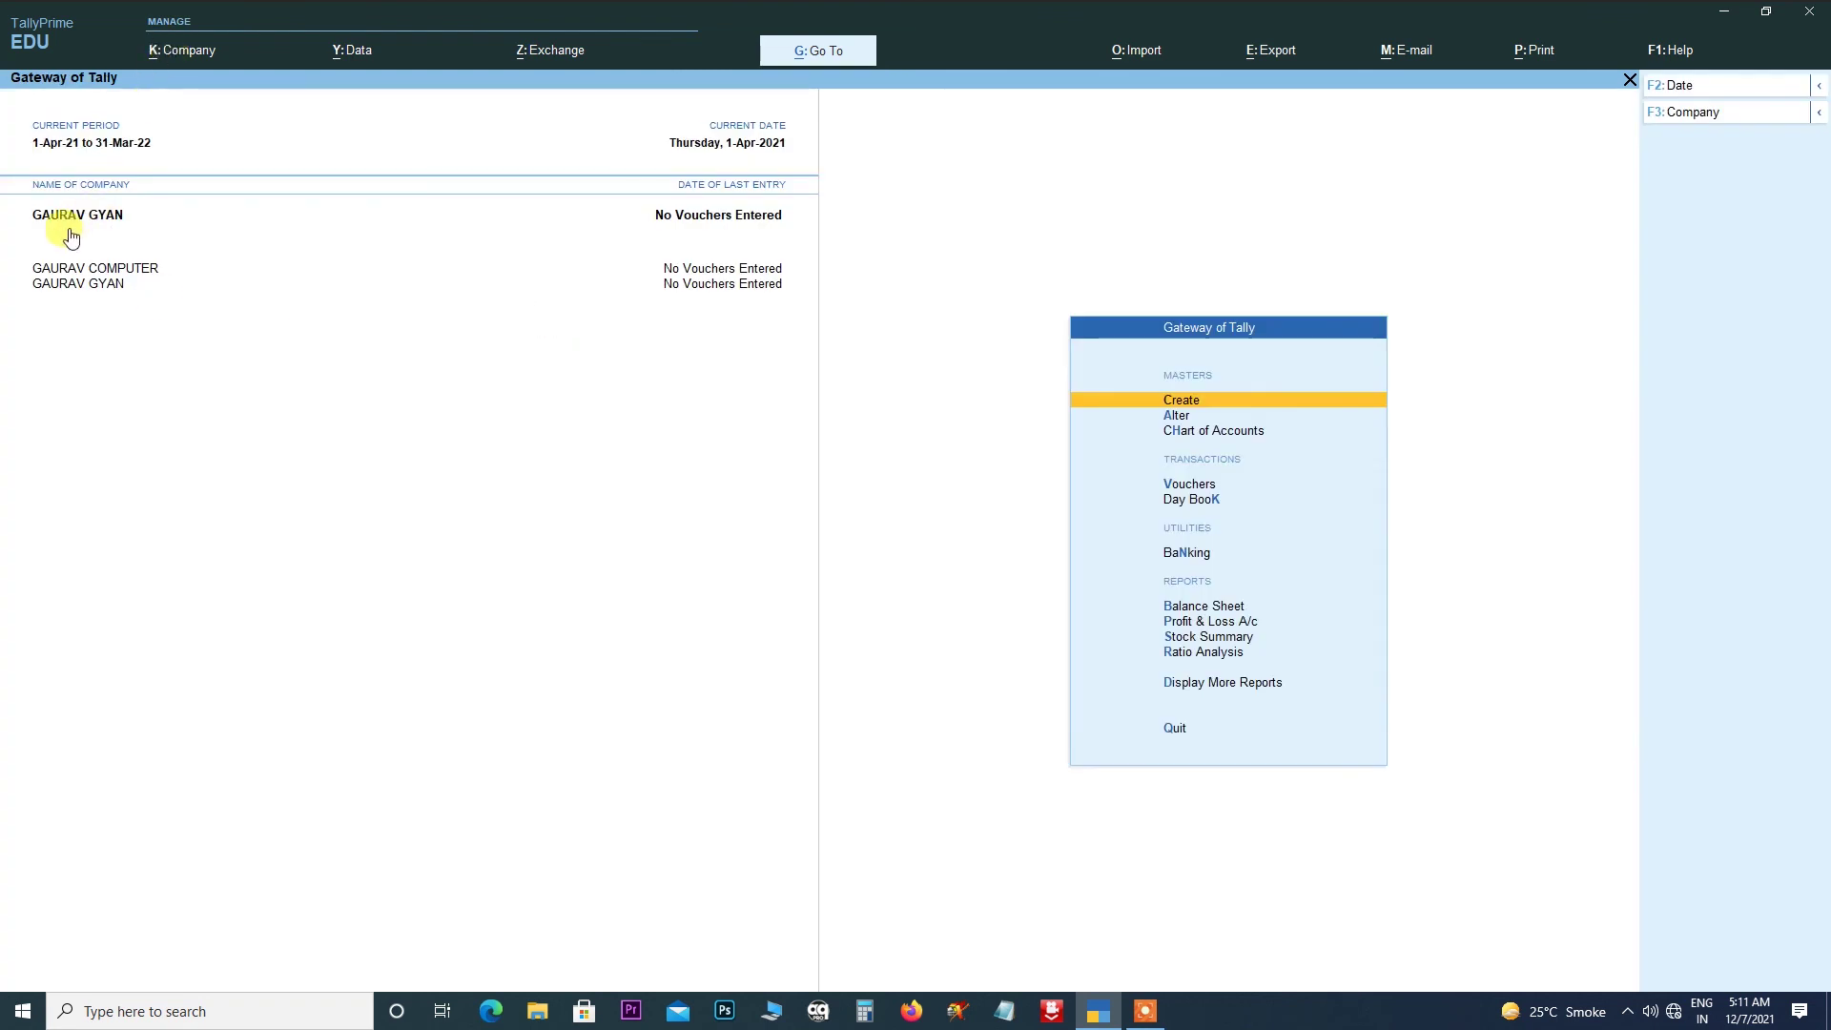
left_click(172, 53)
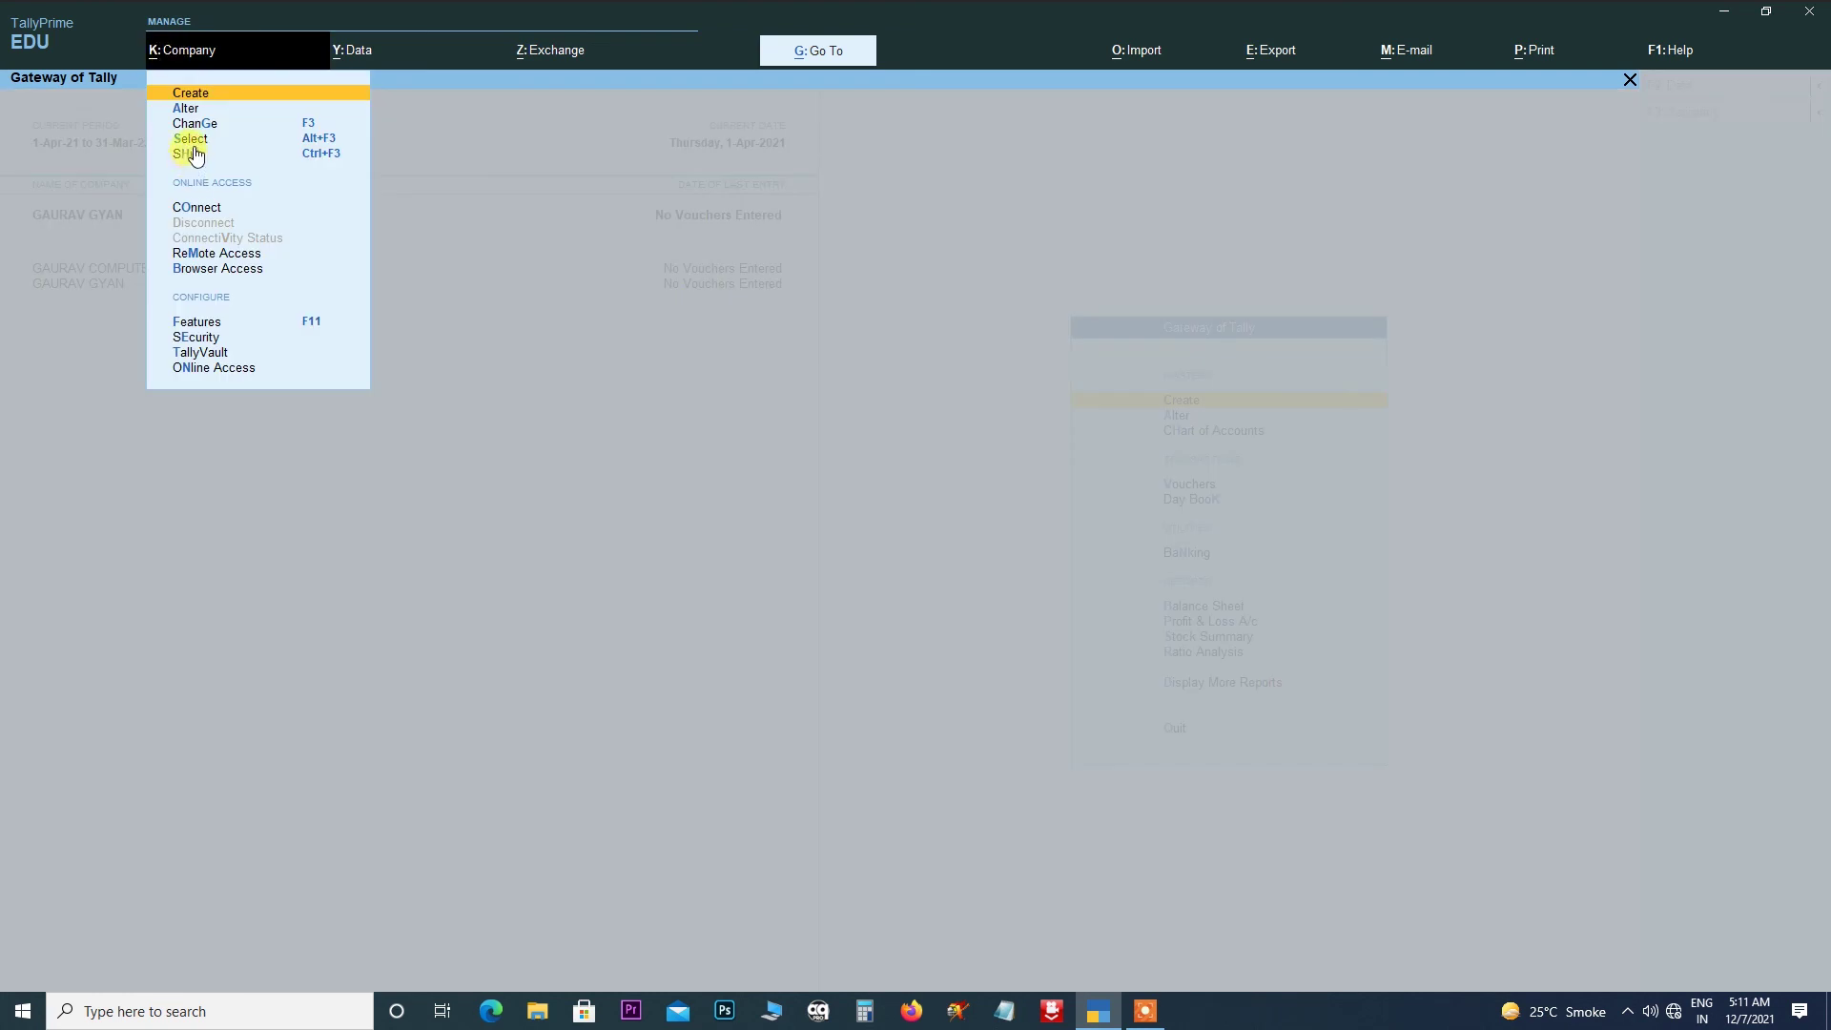
left_click(191, 143)
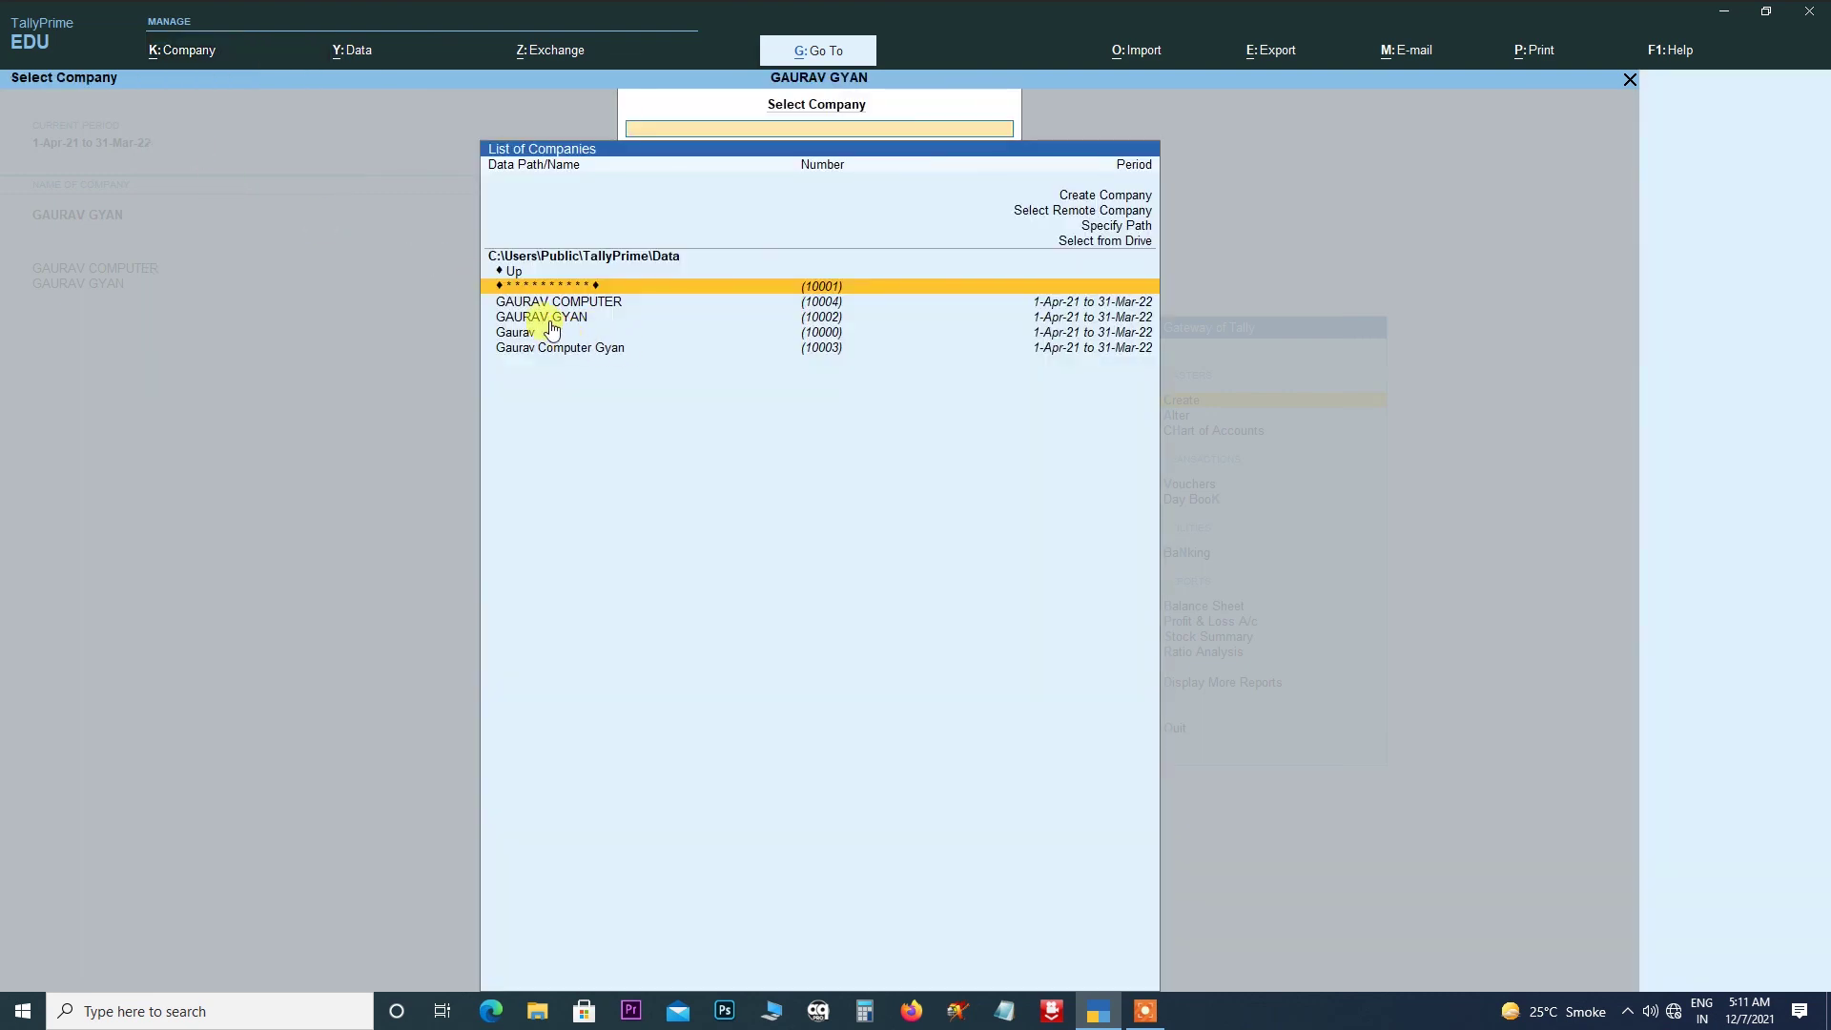
left_click(551, 320)
left_click(552, 320)
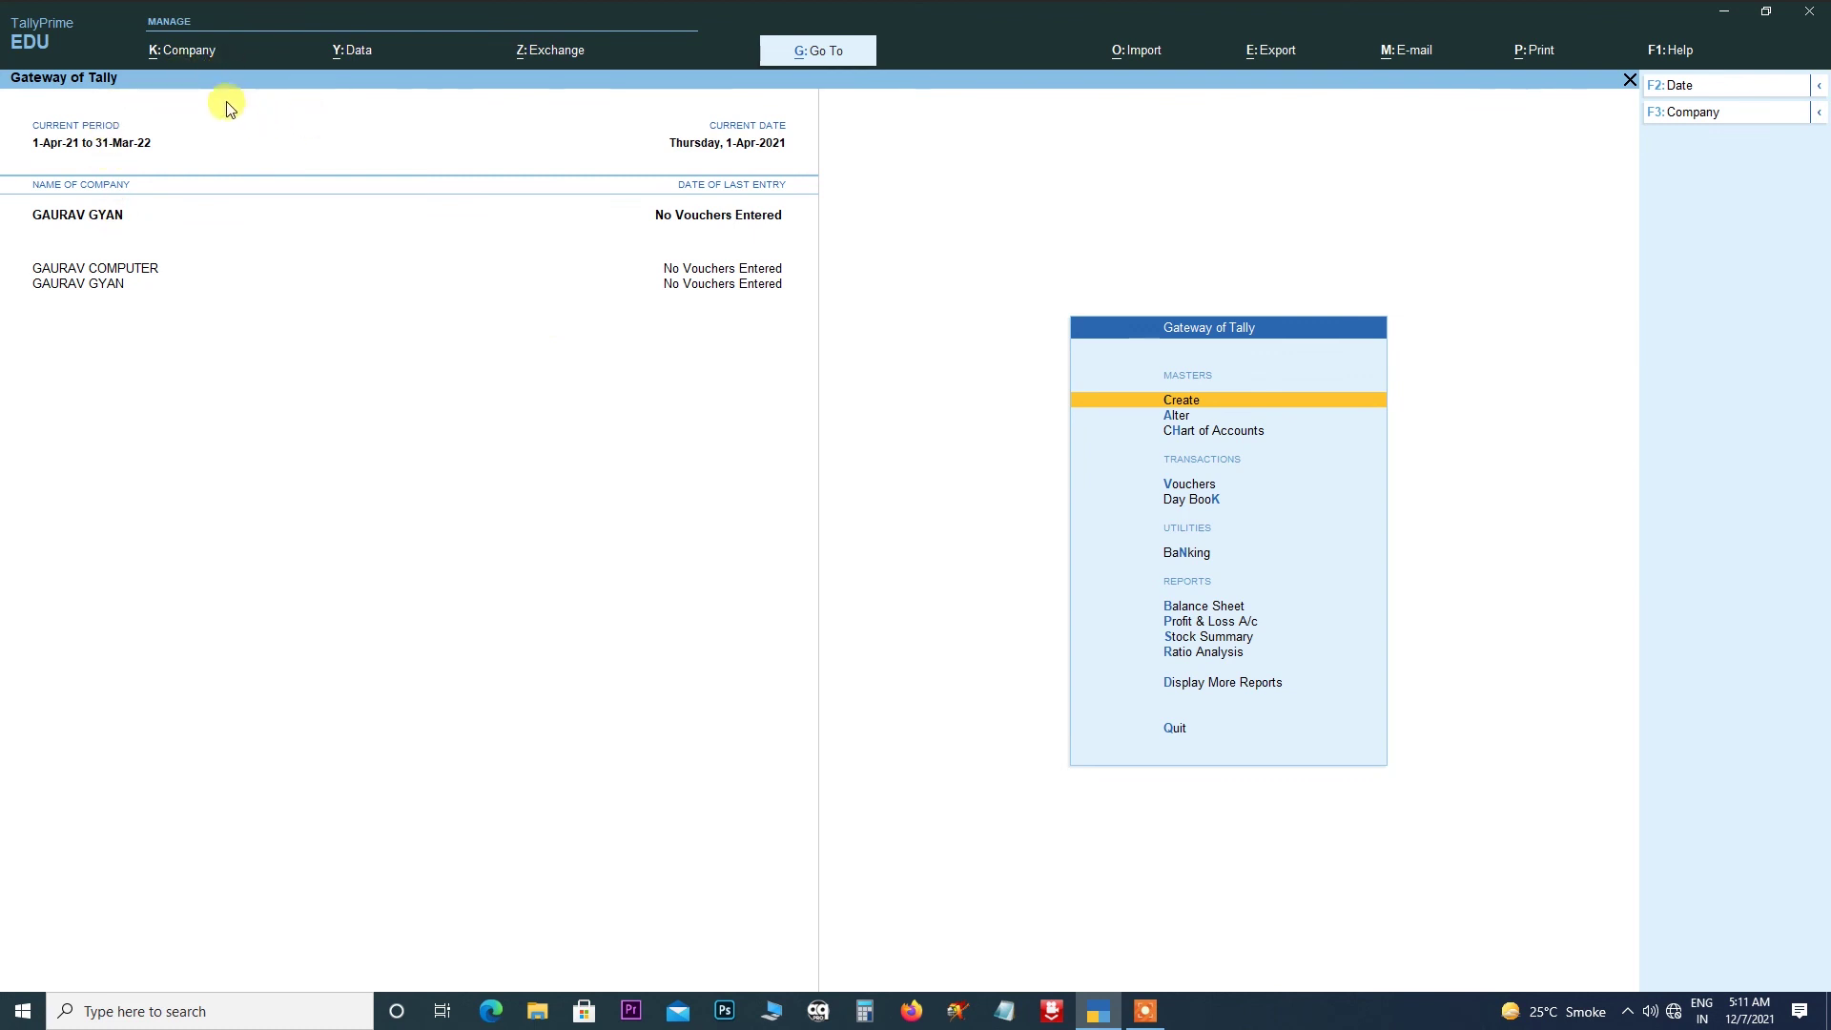
- Shut the company GAURAV GYAN
left_click(184, 50)
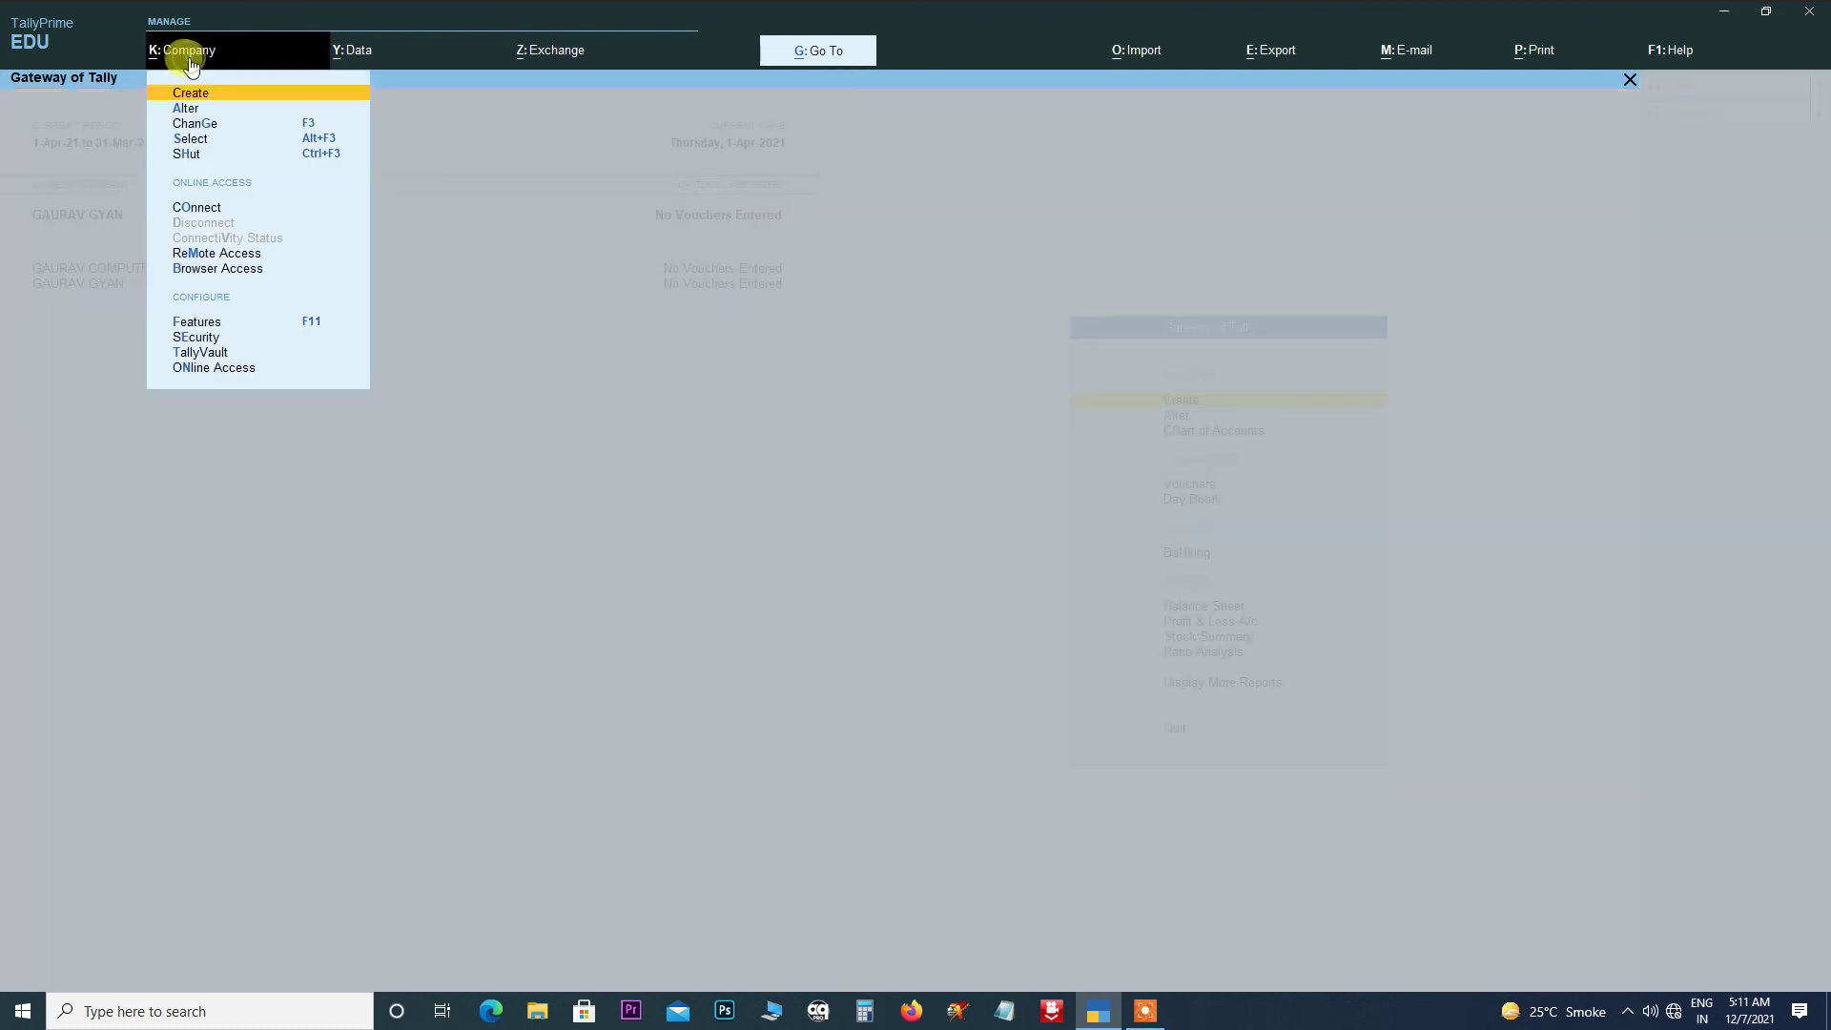
left_click(187, 155)
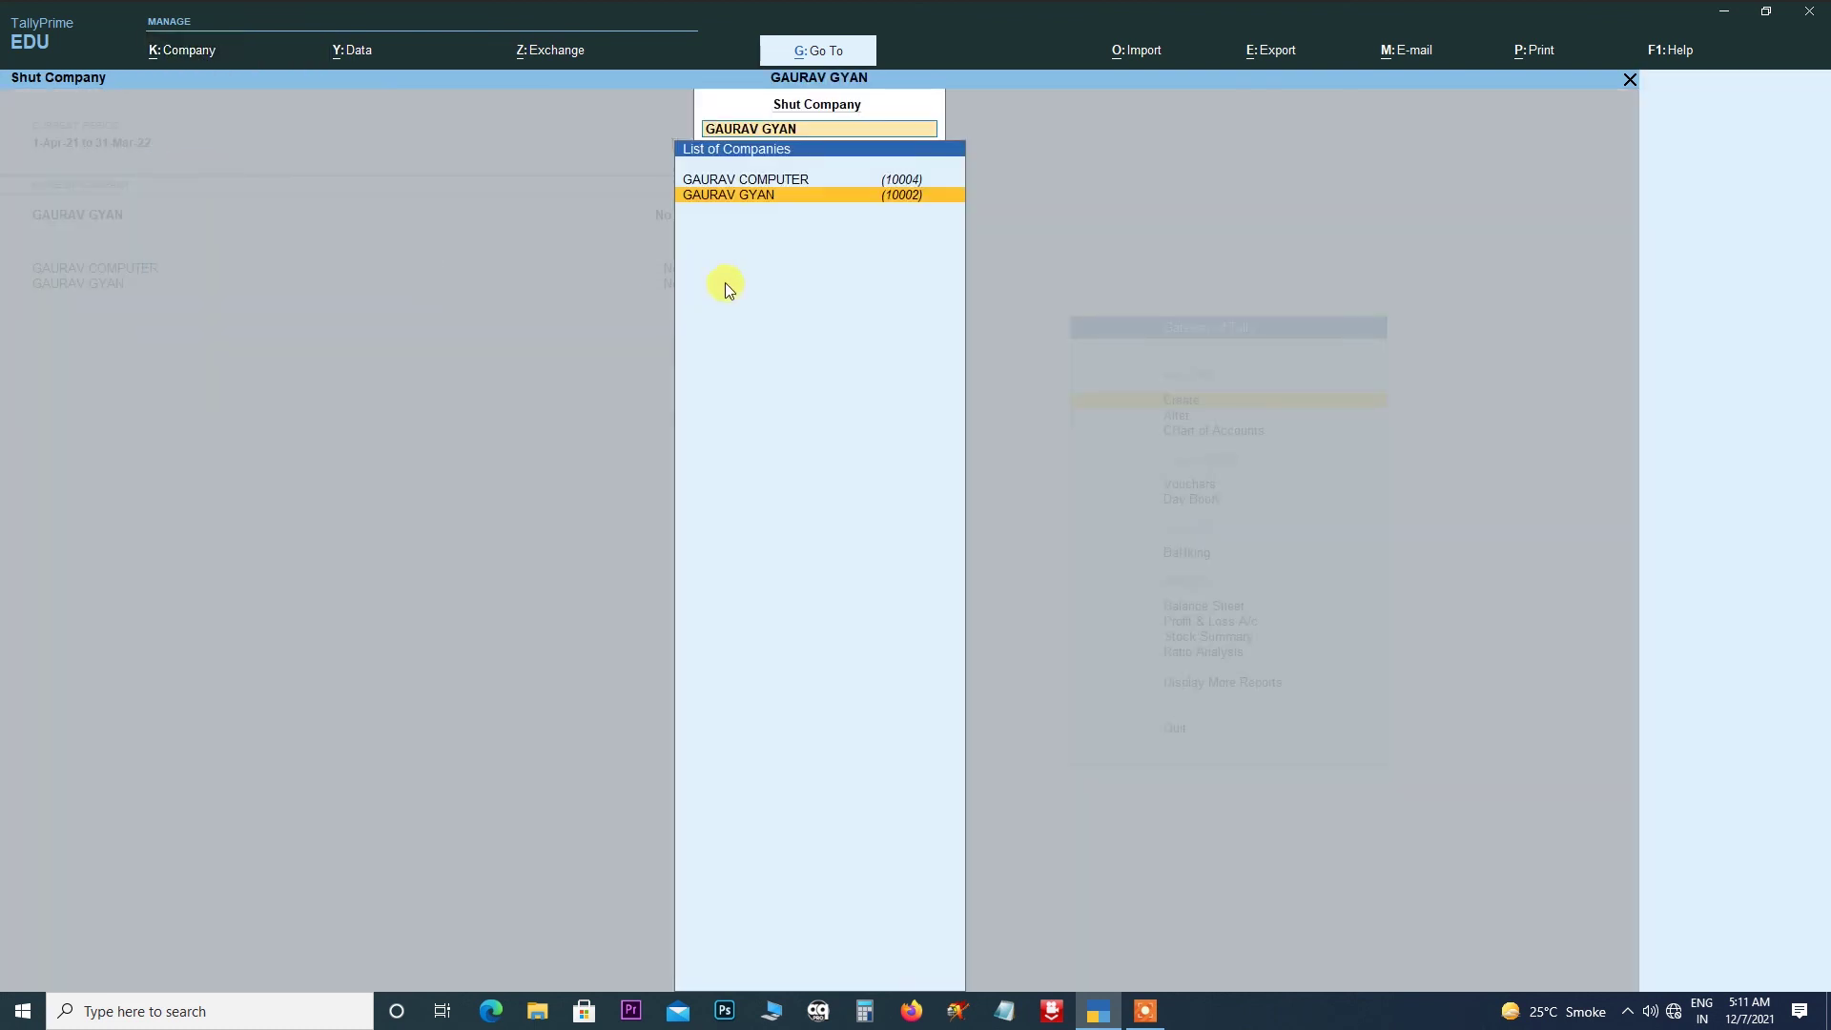
key("Return")
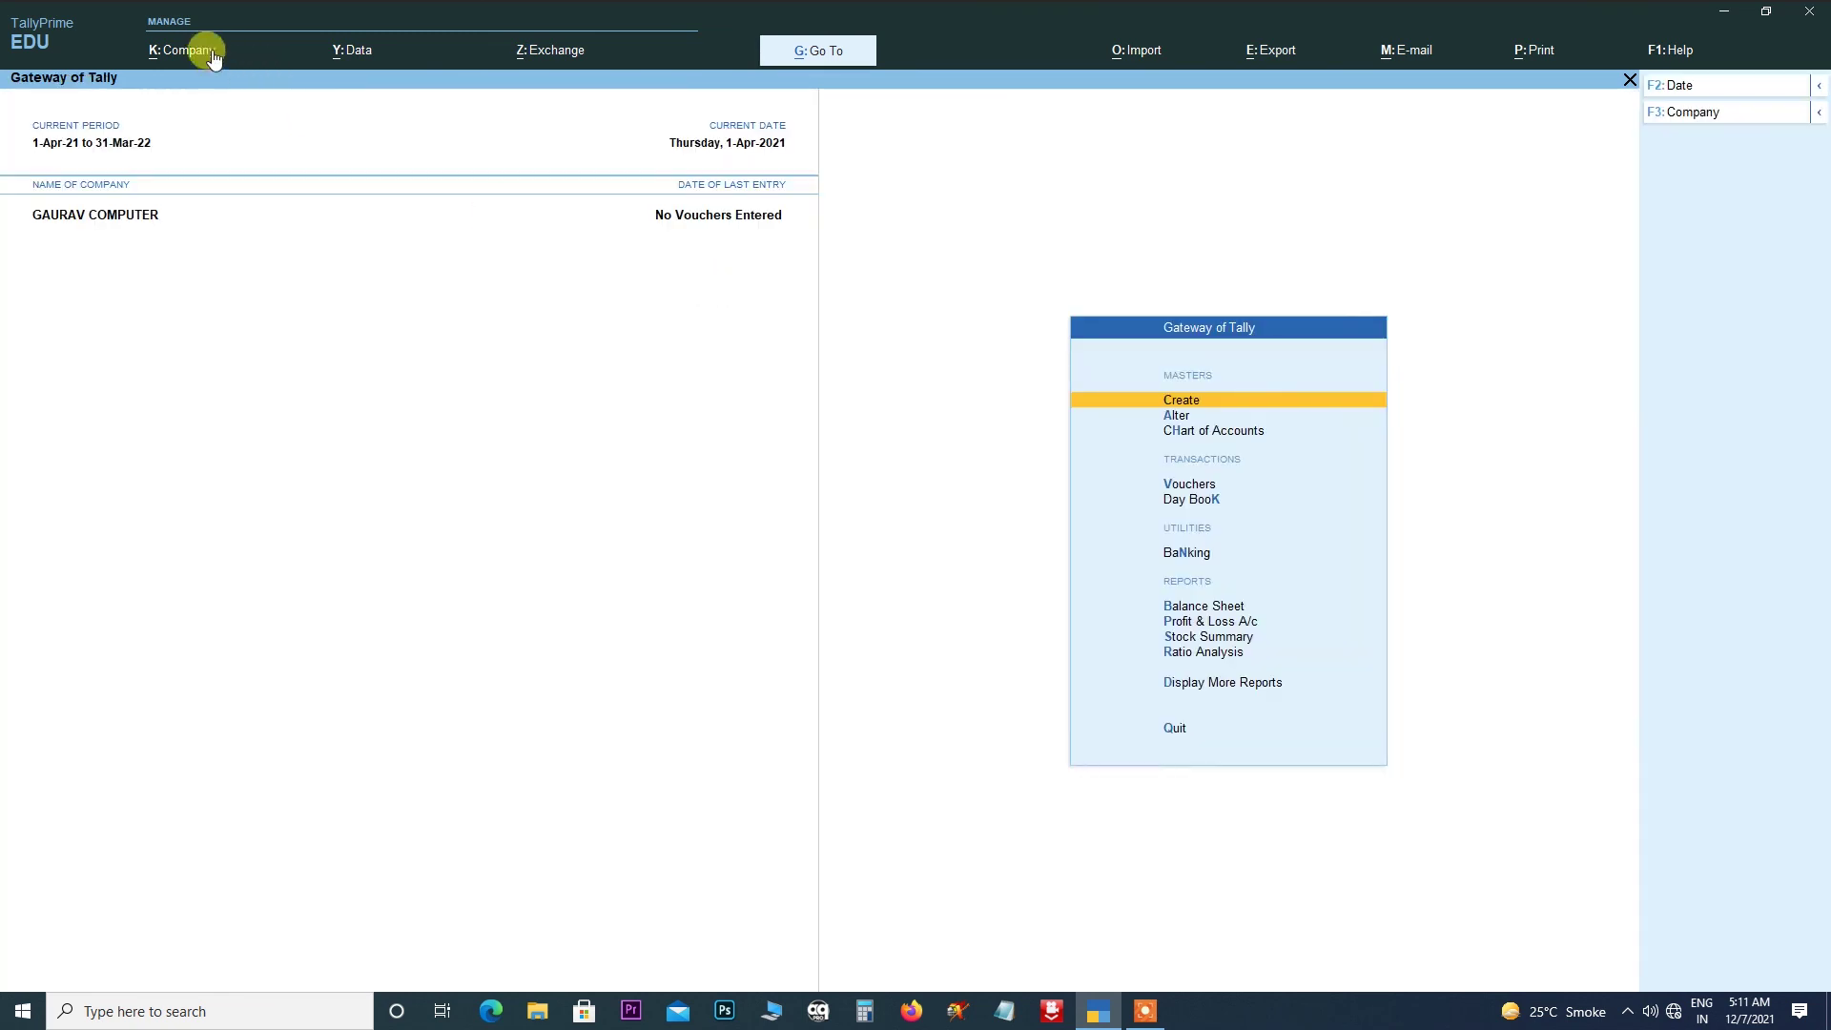
- Shut GAURAV COMPUTER, then reload GAURAV GYAN from the company list
left_click(200, 50)
left_click(190, 155)
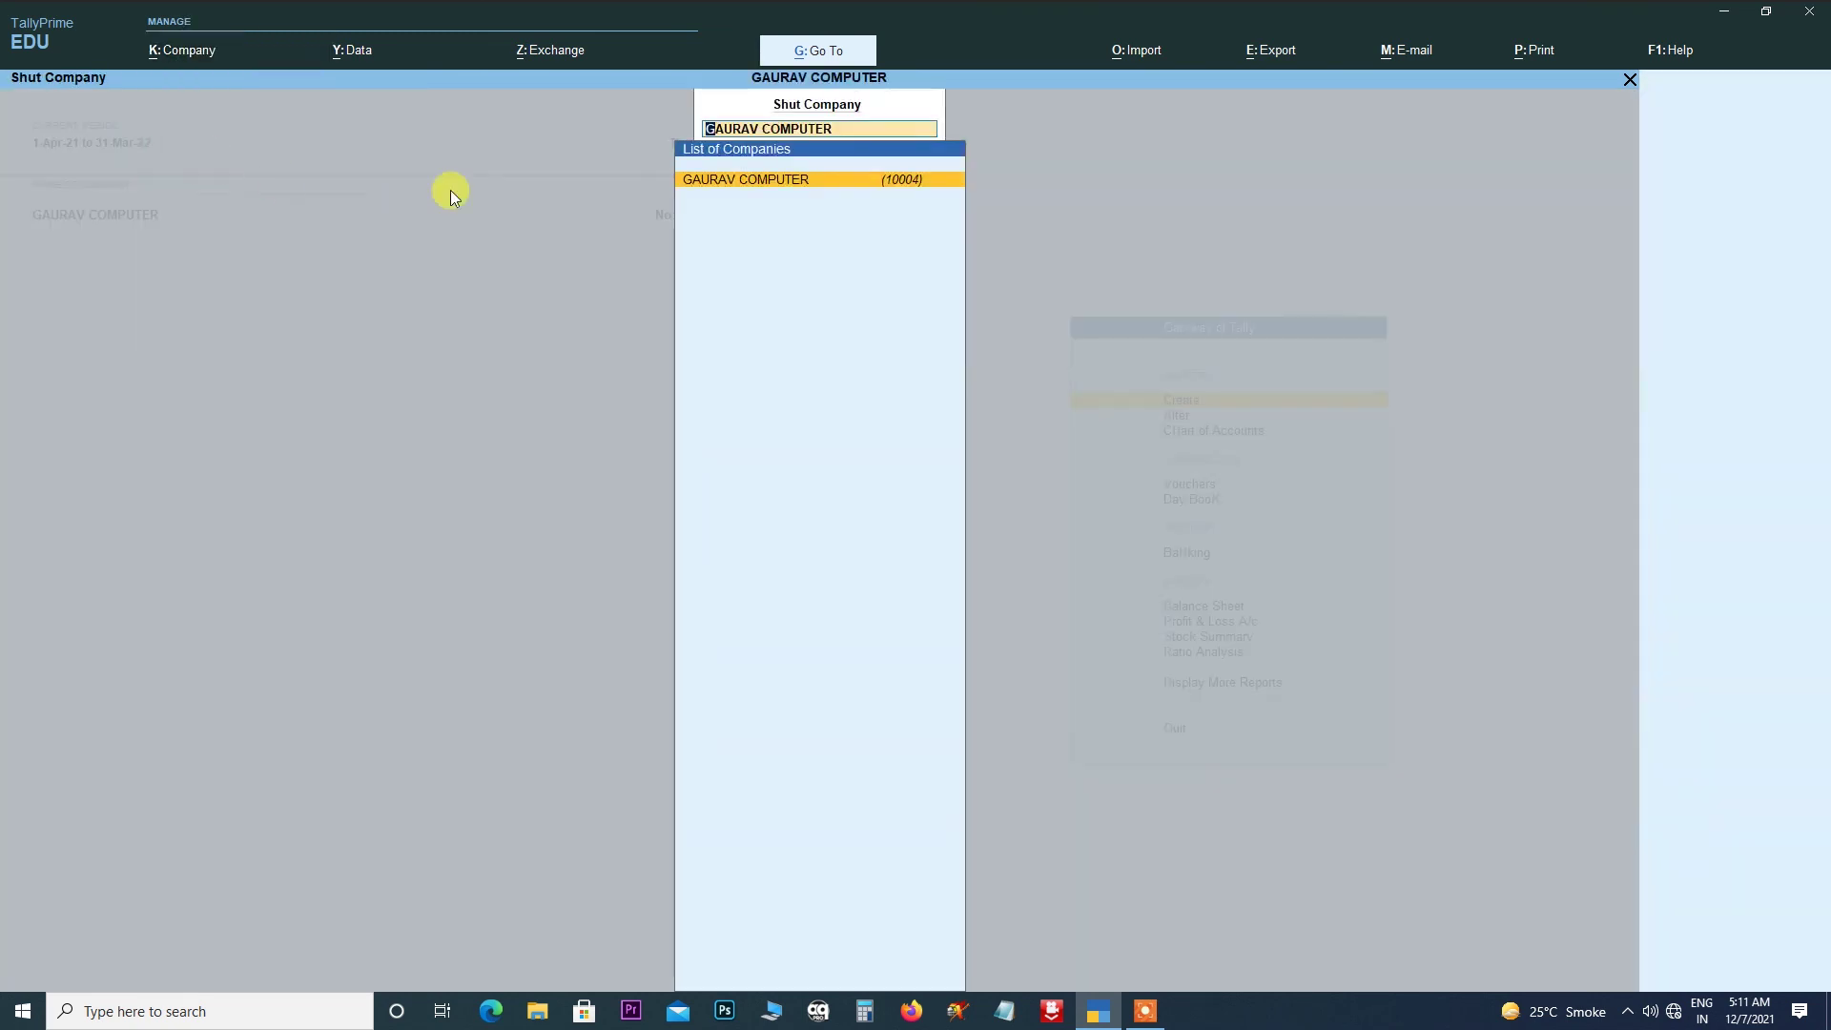
left_click(738, 181)
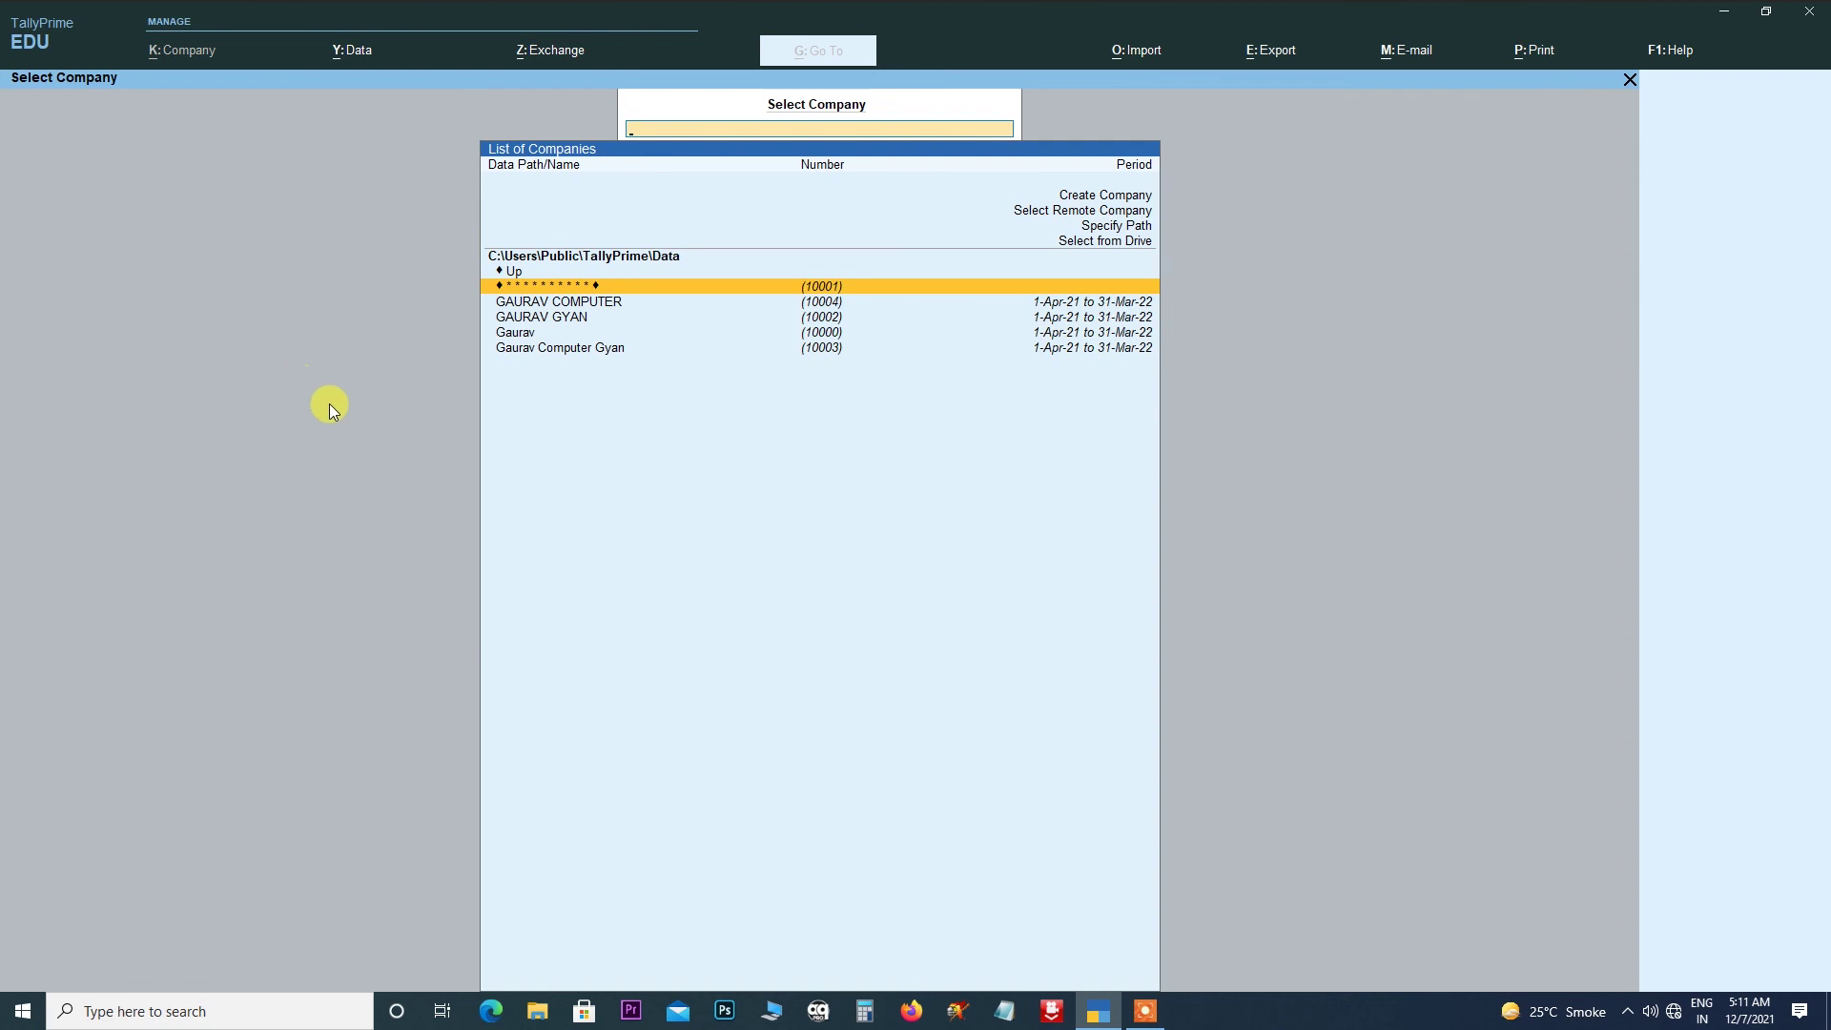
key("Down")
key("Down")
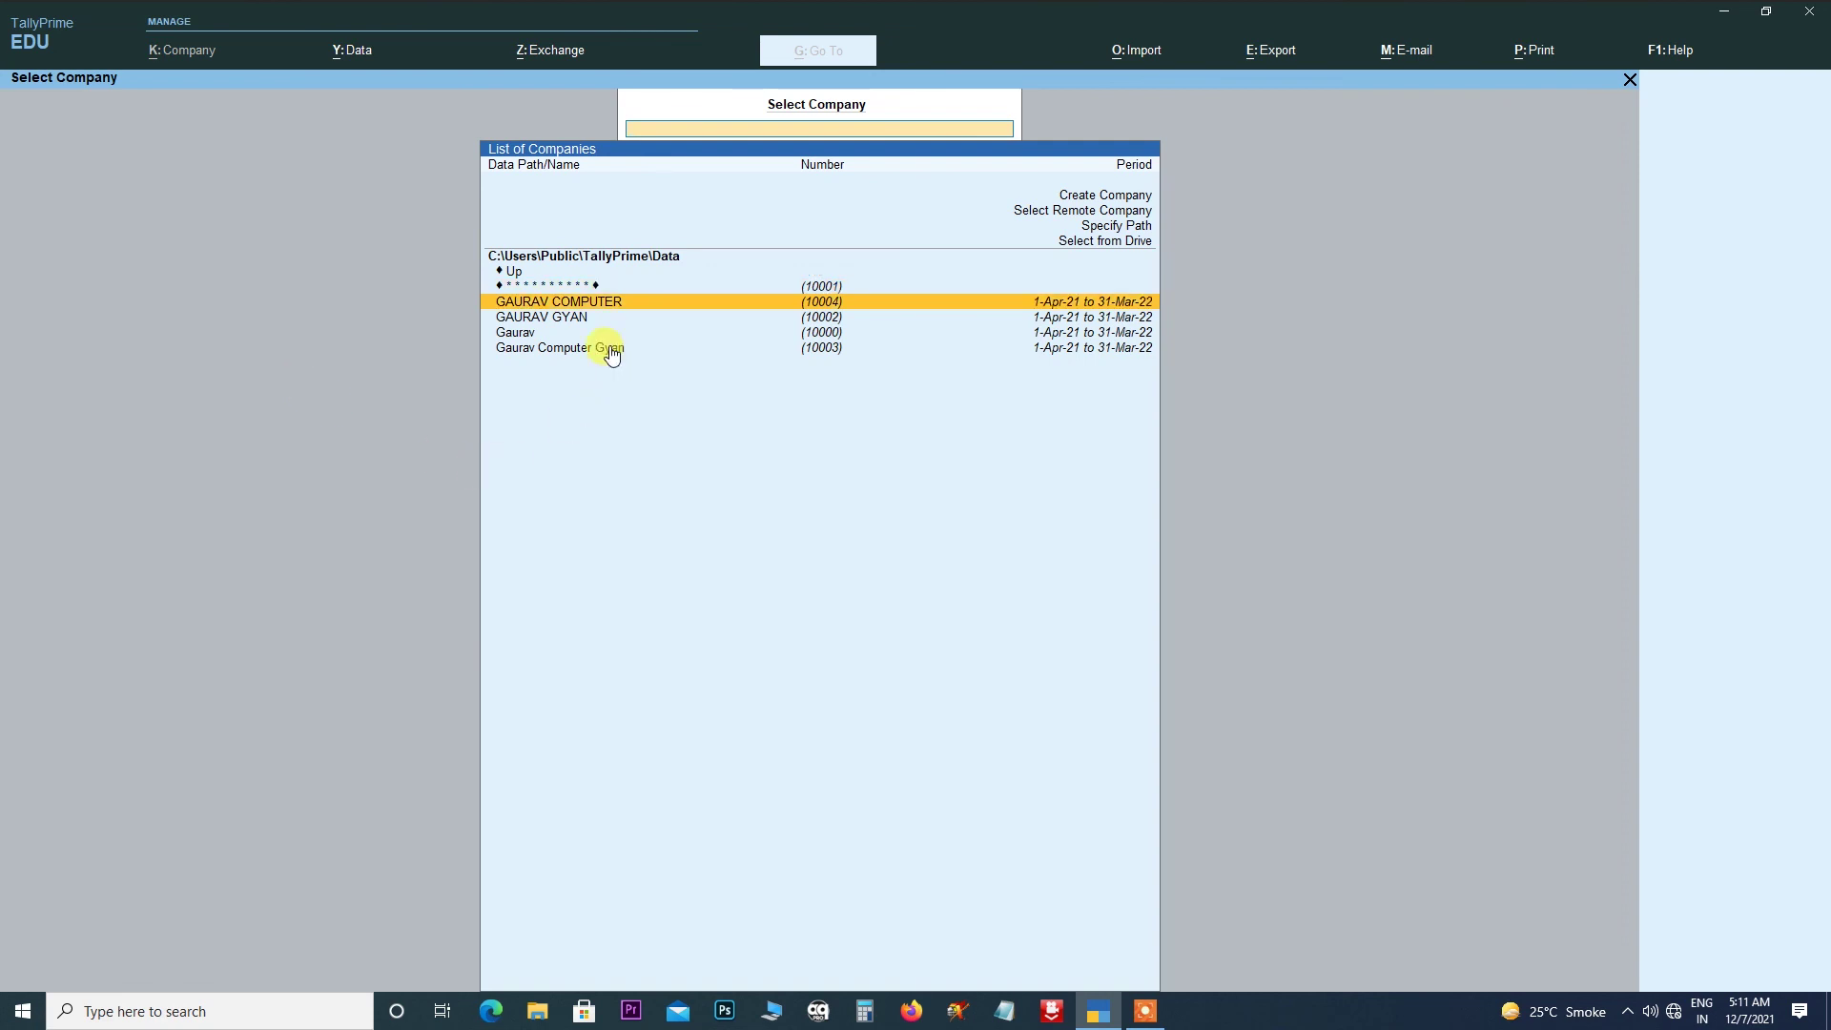
key("Return")
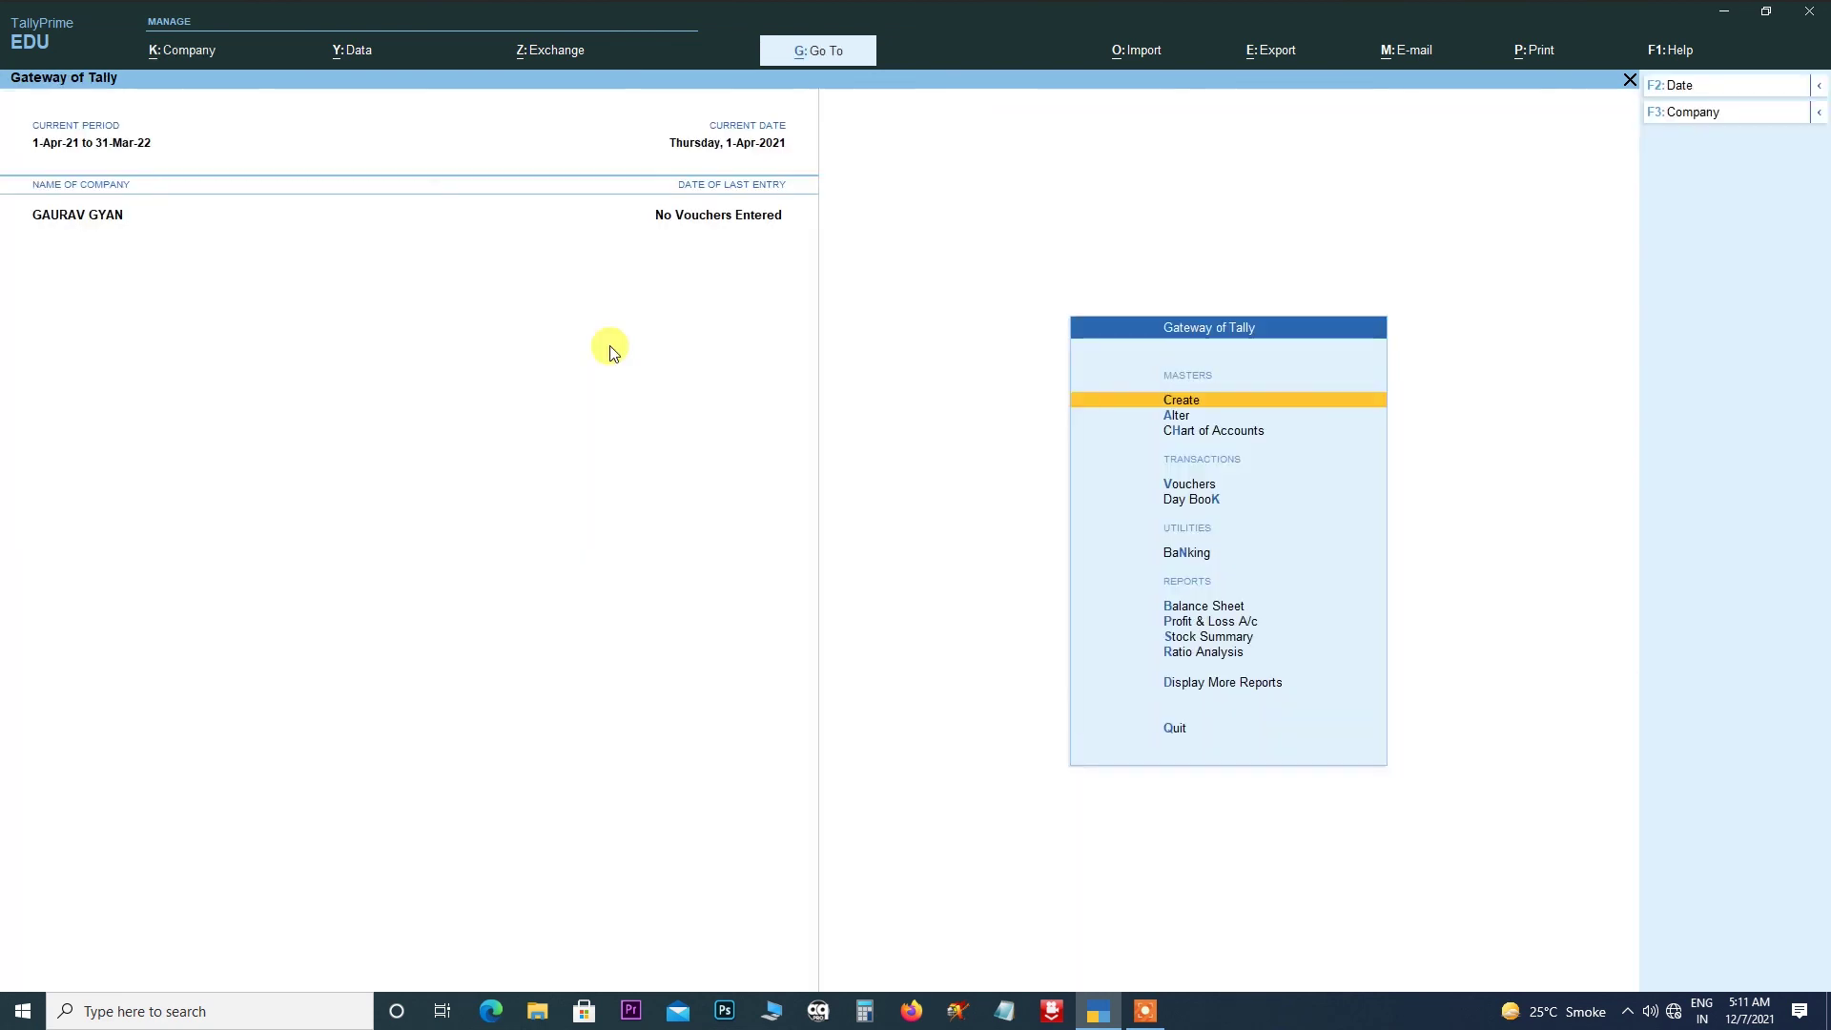